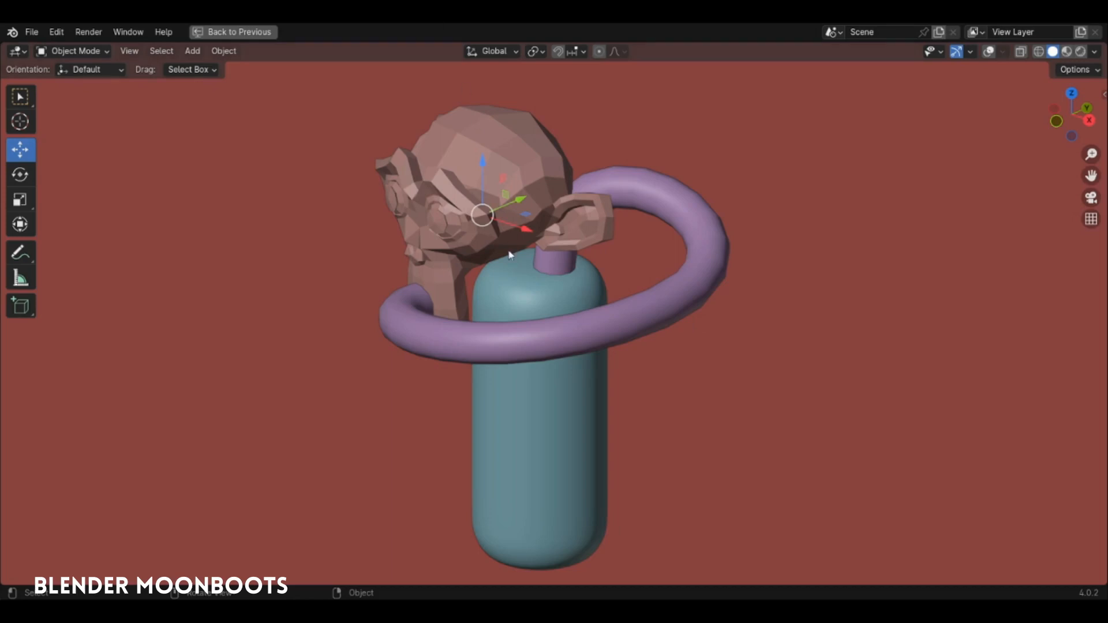
# Move the monkey head away from the teal tank and rotate it about 64.2° around the Z axis.
pyautogui.moveTo(455, 211); pyautogui.dragTo(467, 358, button='middle')
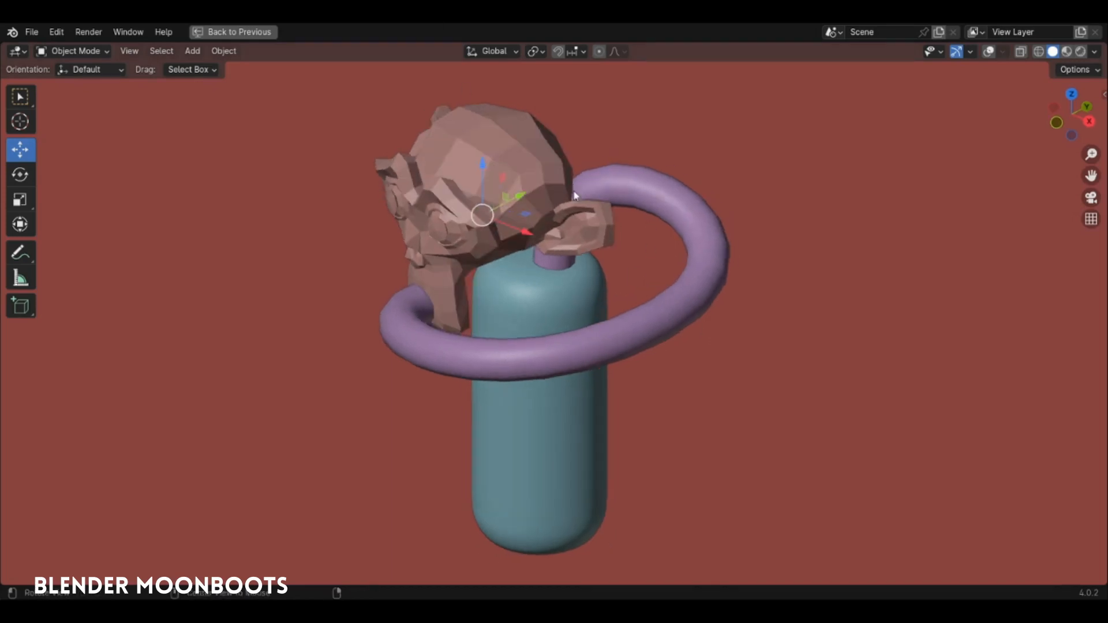
pyautogui.moveTo(574, 196); pyautogui.dragTo(531, 265, button='middle')
pyautogui.press('g')
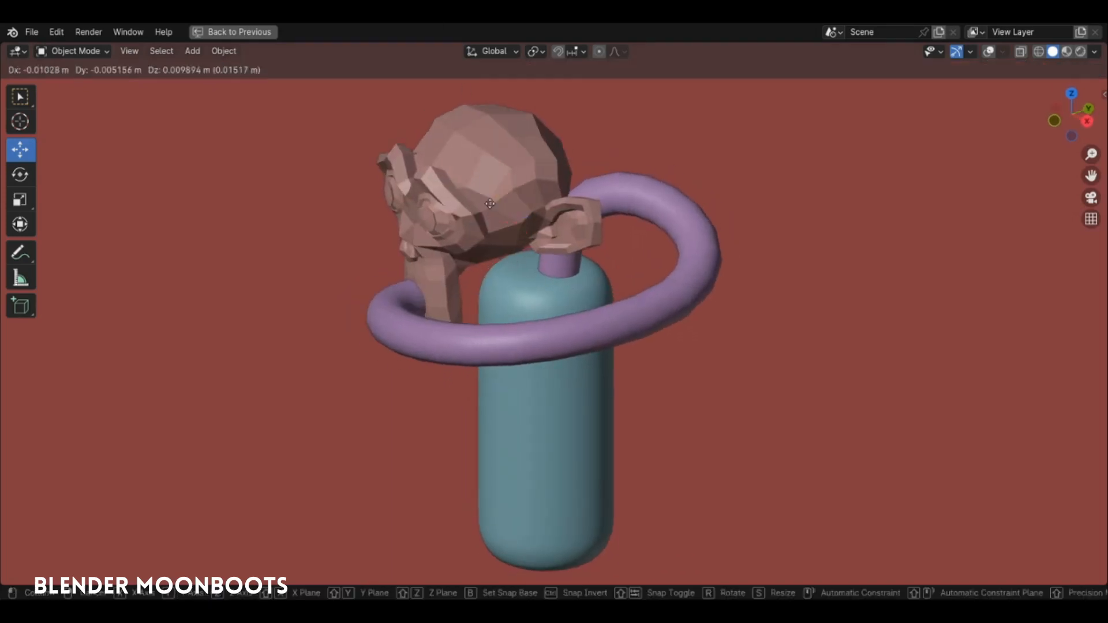
pyautogui.click(380, 248)
pyautogui.press('r')
pyautogui.press('z')
pyautogui.click(489, 295)
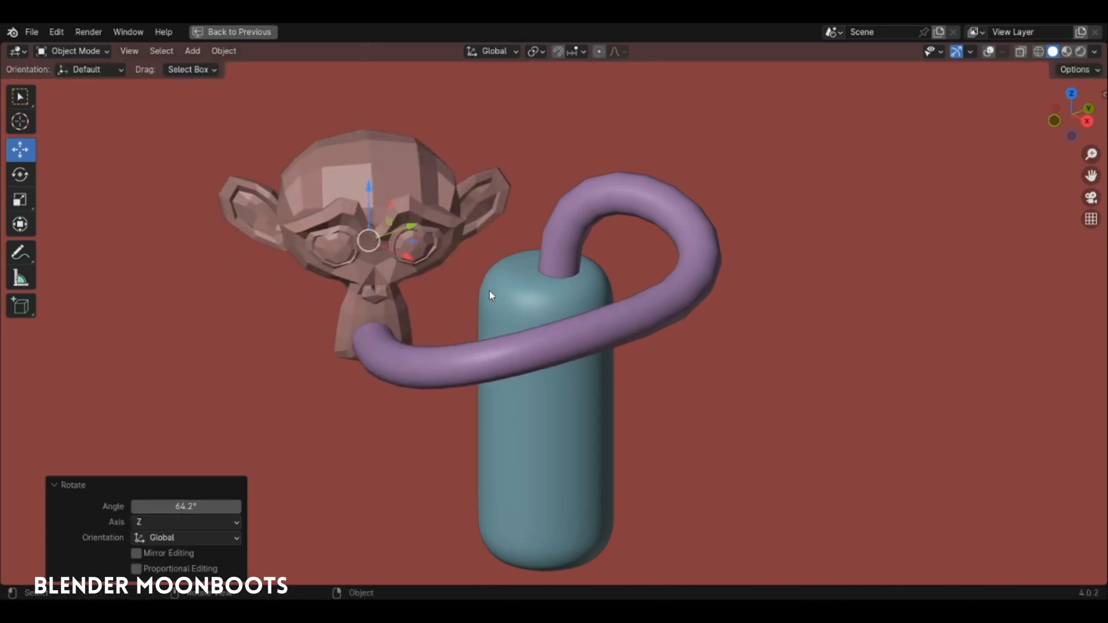
# Tilt the teal tank and move it about 0.50 m in X, 1.27 m in Y and 1.15 m in Z.
pyautogui.click(489, 291)
pyautogui.press('r')
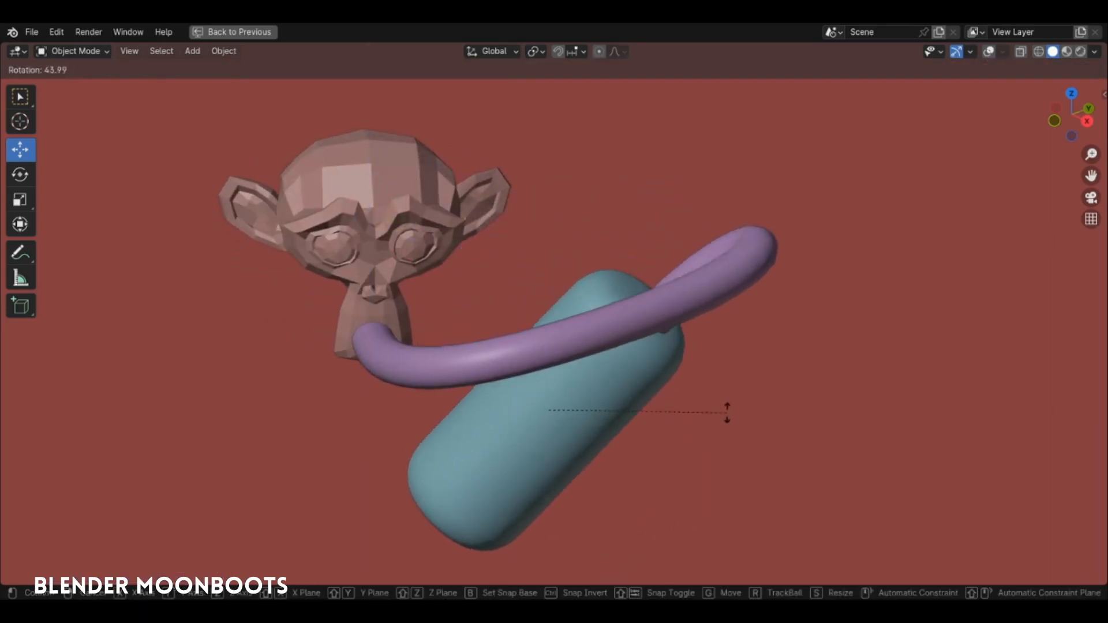
pyautogui.click(734, 460)
pyautogui.press('g')
pyautogui.click(752, 326)
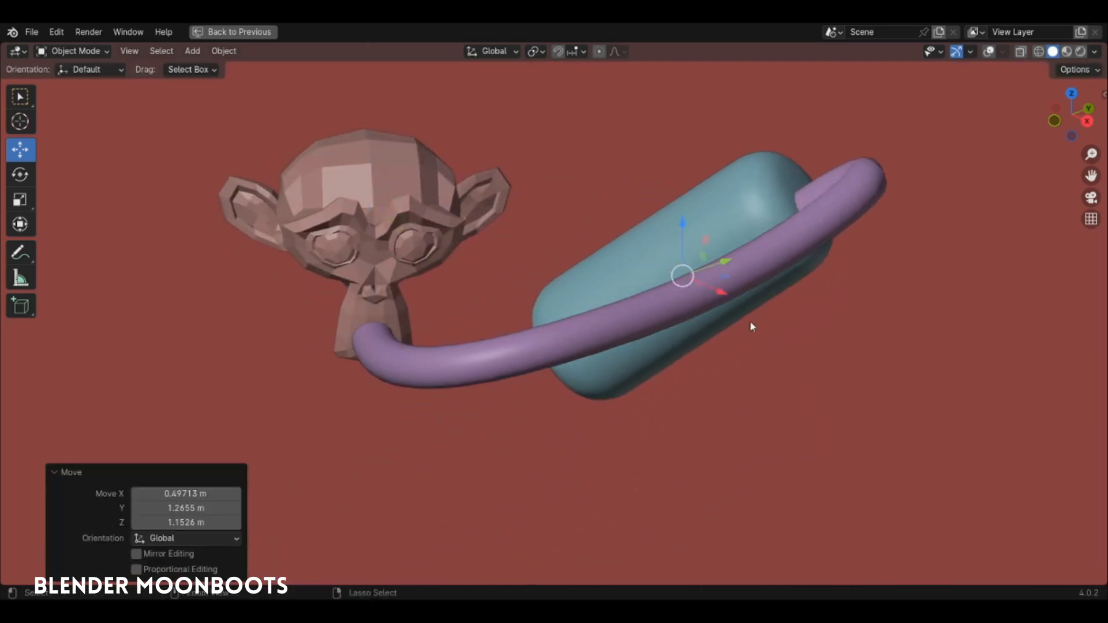
# Undo the moves and rotations of the teal tank and the monkey head.
pyautogui.hotkey('ctrl', 'z')
pyautogui.hotkey('ctrl', 'z')
pyautogui.hotkey('ctrl', 'z')
pyautogui.hotkey('ctrl', 'z')
pyautogui.hotkey('ctrl', 'z')
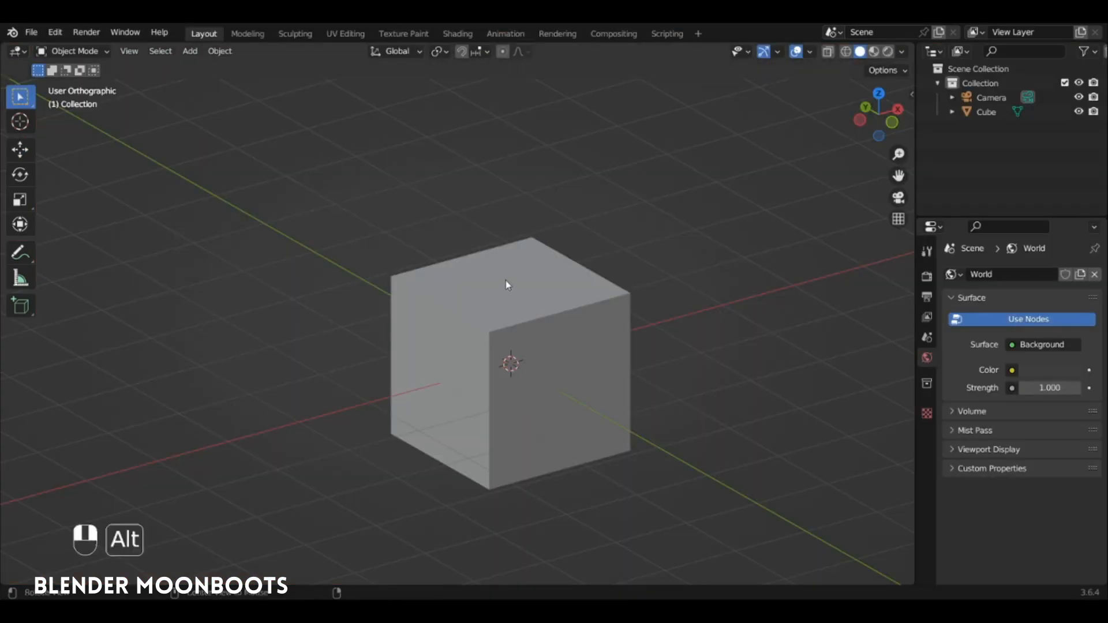
# Scale the cube's mesh down to about 0.7 and stretch it along Z into a tall block in Edit Mode.
pyautogui.moveTo(506, 285)
pyautogui.keyDown('alt'); pyautogui.mouseDown()
pyautogui.moveTo(492, 253)
pyautogui.moveTo(507, 267)
pyautogui.moveTo(499, 287)
pyautogui.mouseUp(); pyautogui.keyUp('alt')
pyautogui.click(503, 289)
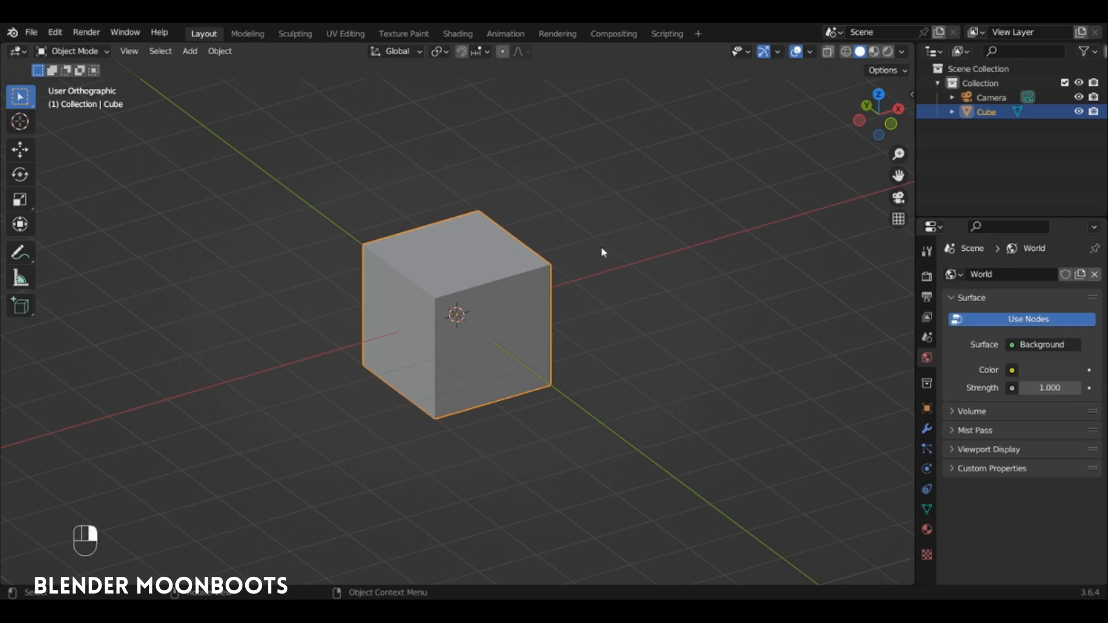
pyautogui.press('Tab')
pyautogui.press('s')
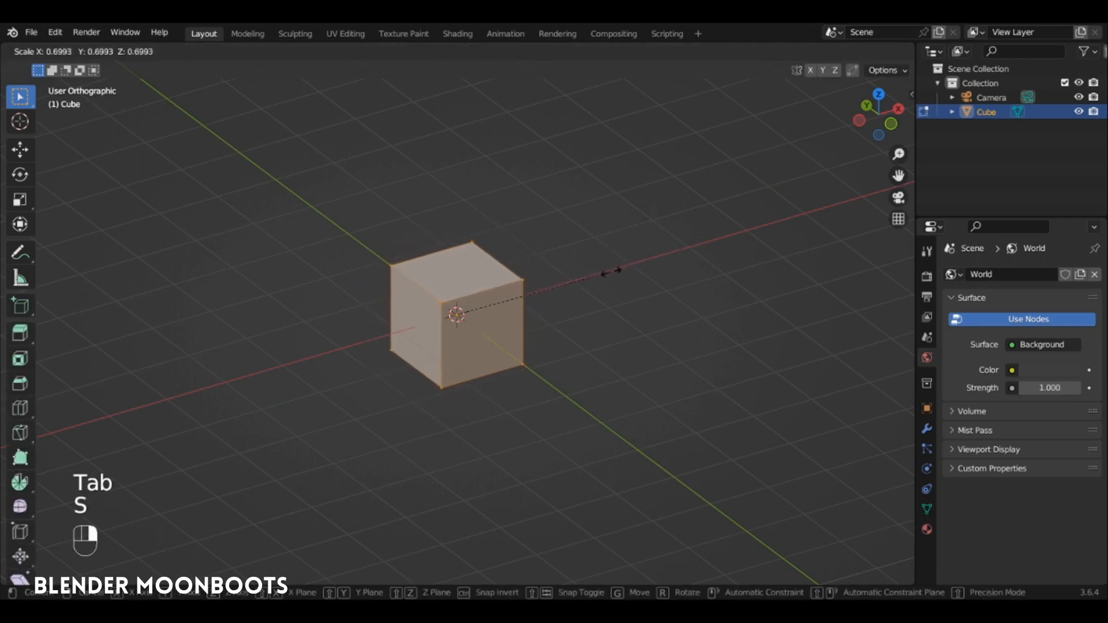
pyautogui.click(612, 270)
pyautogui.press('s')
pyautogui.press('z')
pyautogui.click(720, 149)
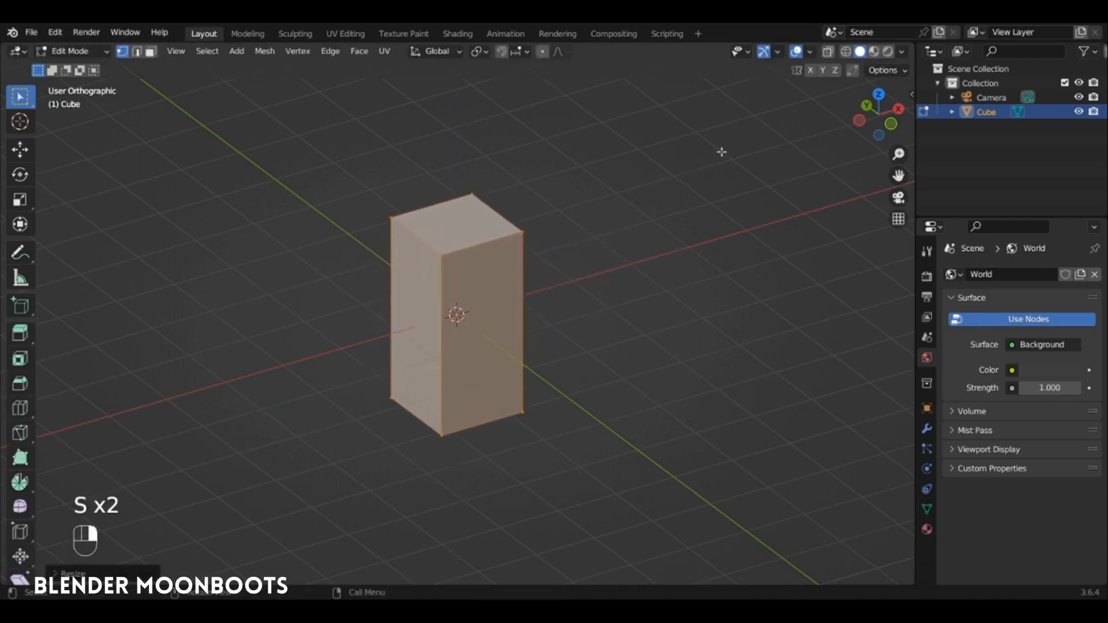
pyautogui.press('Tab')
# Add a monkey mesh and raise it along Z to the top of the tall block.
pyautogui.keyDown('alt'); pyautogui.moveTo(597, 236); pyautogui.dragTo(580, 247); pyautogui.keyUp('alt')
pyautogui.hotkey('shift', 'a')
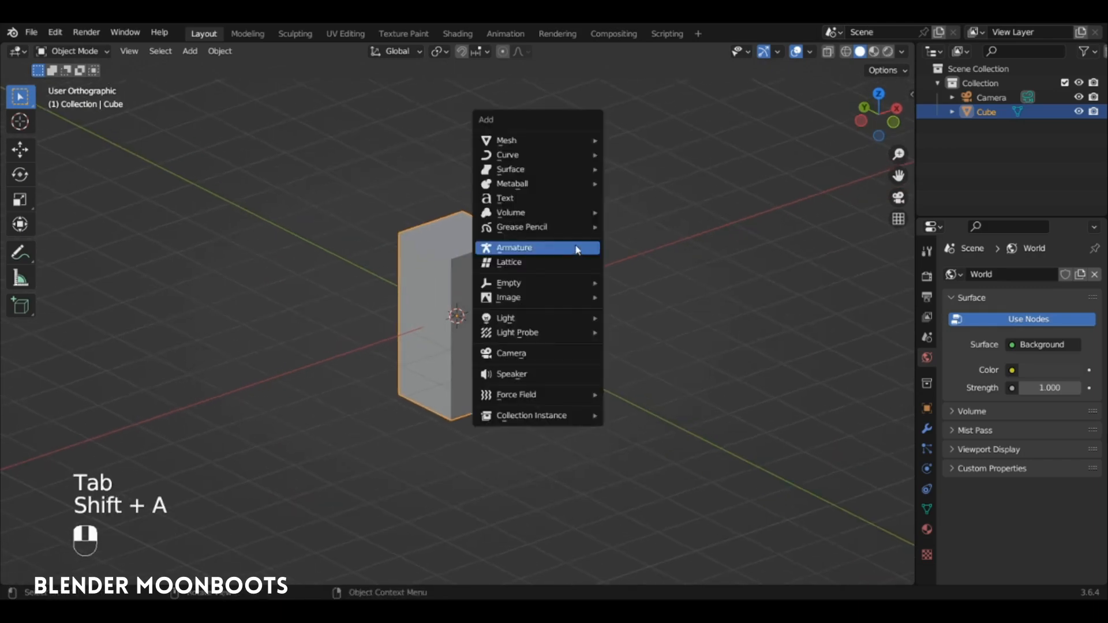
pyautogui.moveTo(528, 139)
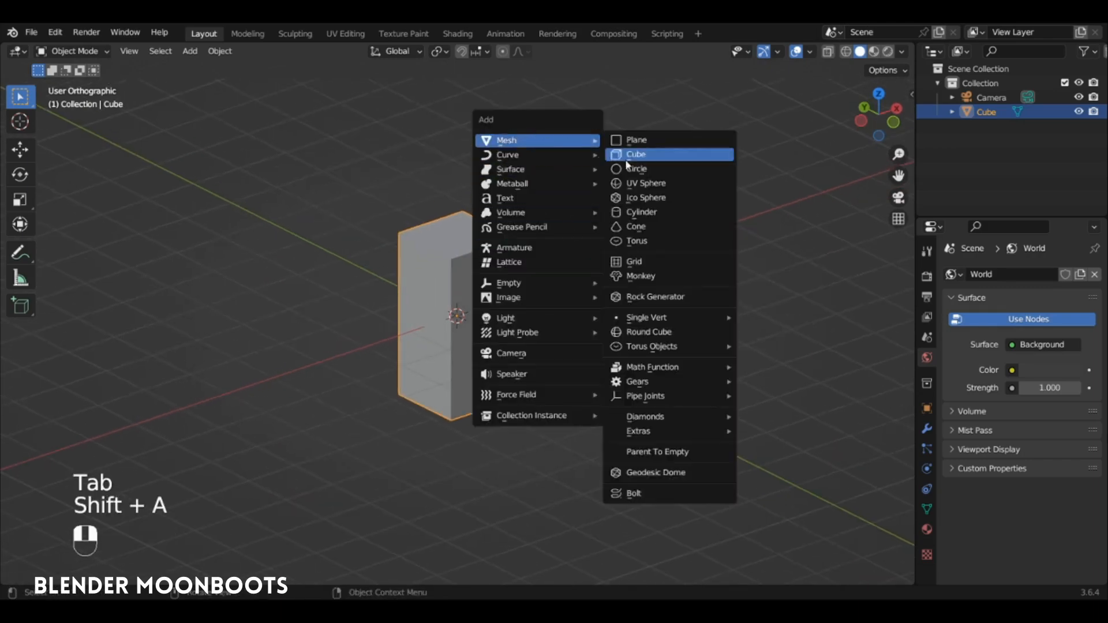
pyautogui.click(655, 277)
pyautogui.hotkey('shift', 'space')
pyautogui.click(445, 327)
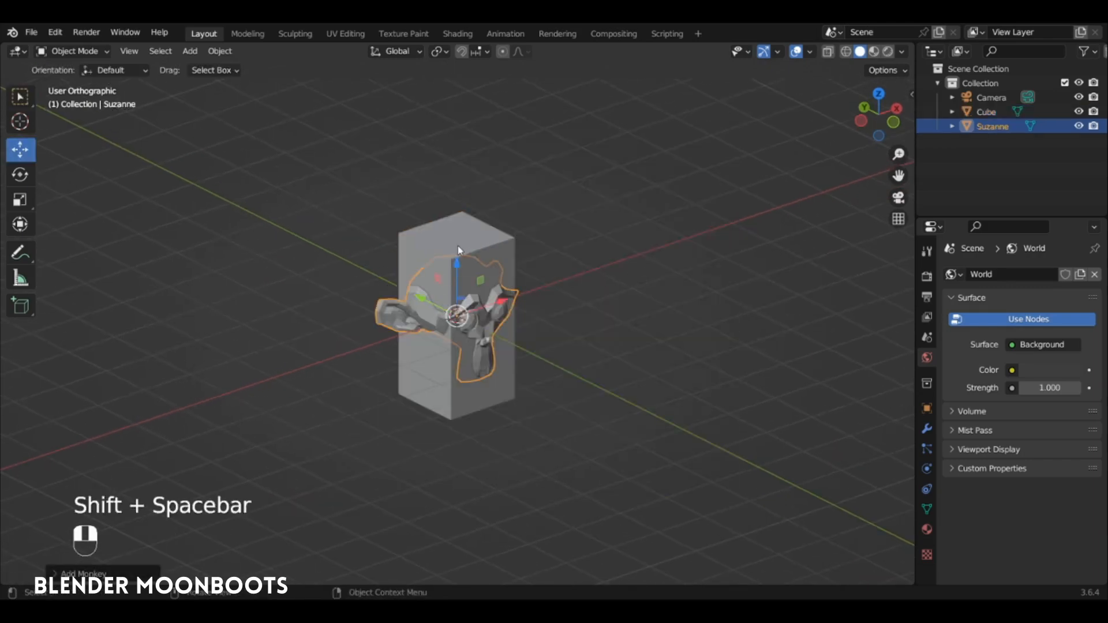
pyautogui.moveTo(458, 250); pyautogui.dragTo(454, 199)
# Delete the camera from the scene.
pyautogui.click(360, 283)
pyautogui.press('x')
pyautogui.click(372, 277)
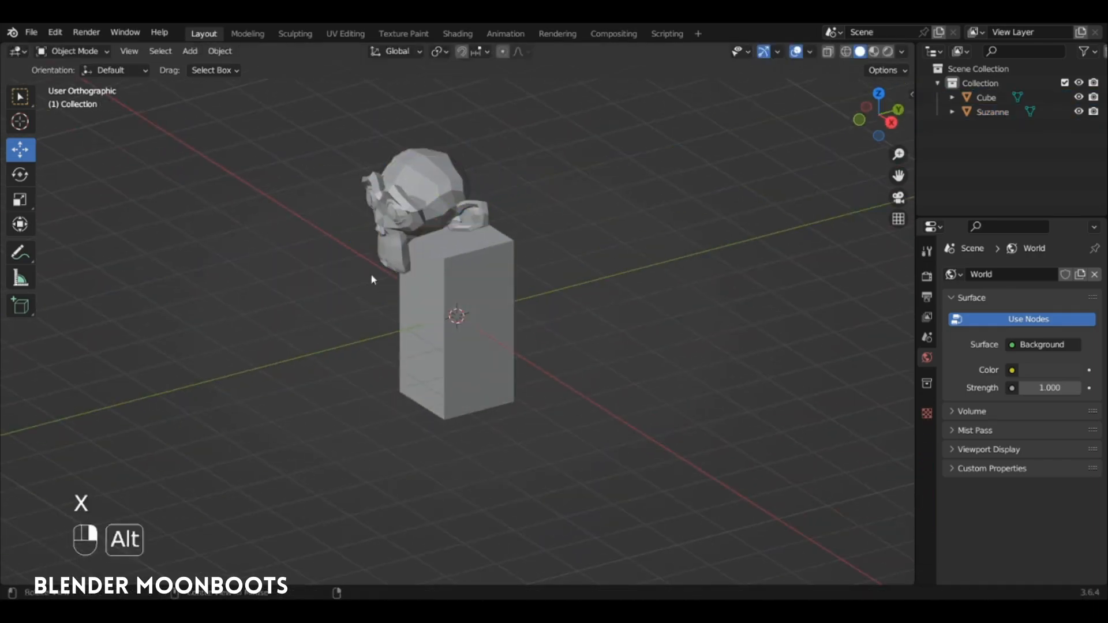
# Add a Bezier curve to the scene.
pyautogui.keyDown('alt'); pyautogui.moveTo(371, 274); pyautogui.dragTo(454, 264); pyautogui.keyUp('alt')
pyautogui.hotkey('shift', 'a')
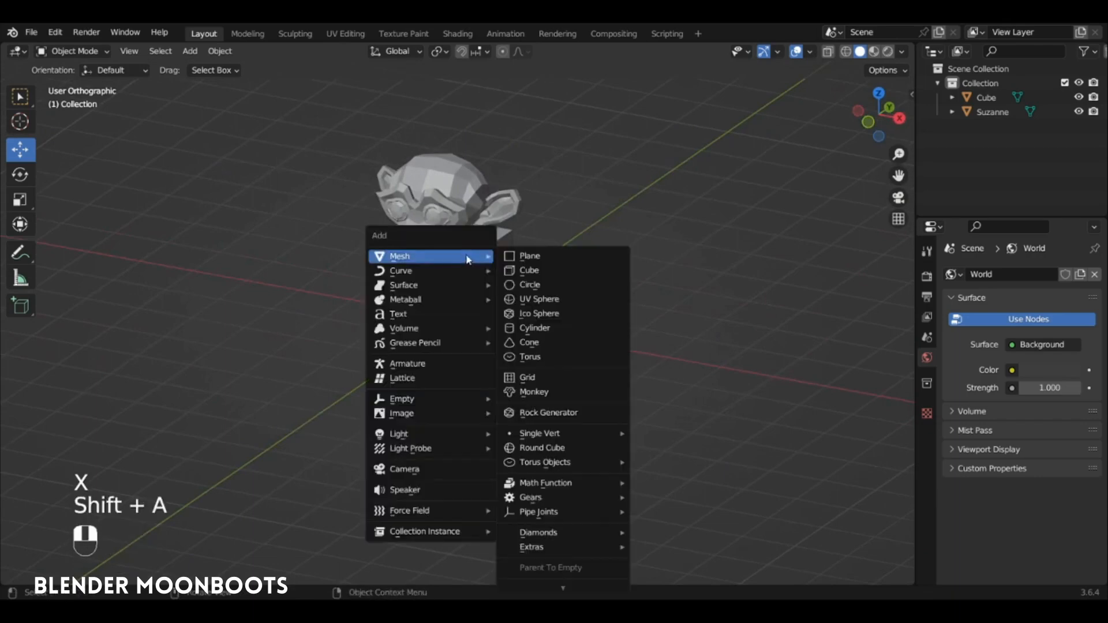
pyautogui.moveTo(424, 272)
pyautogui.click(540, 274)
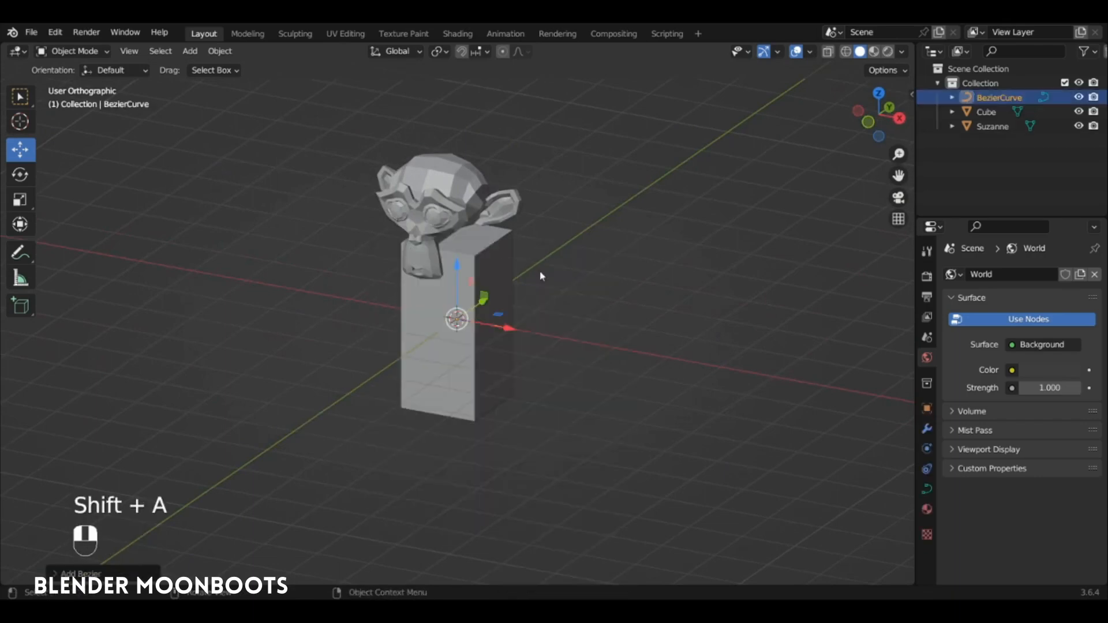
# Edit the Bezier curve and raise its one end control point along Z to the height of the monkey head.
pyautogui.keyDown('alt'); pyautogui.moveTo(541, 276); pyautogui.dragTo(460, 217); pyautogui.keyUp('alt')
pyautogui.press('Tab')
pyautogui.hotkey('shift', 'space')
pyautogui.click(475, 369)
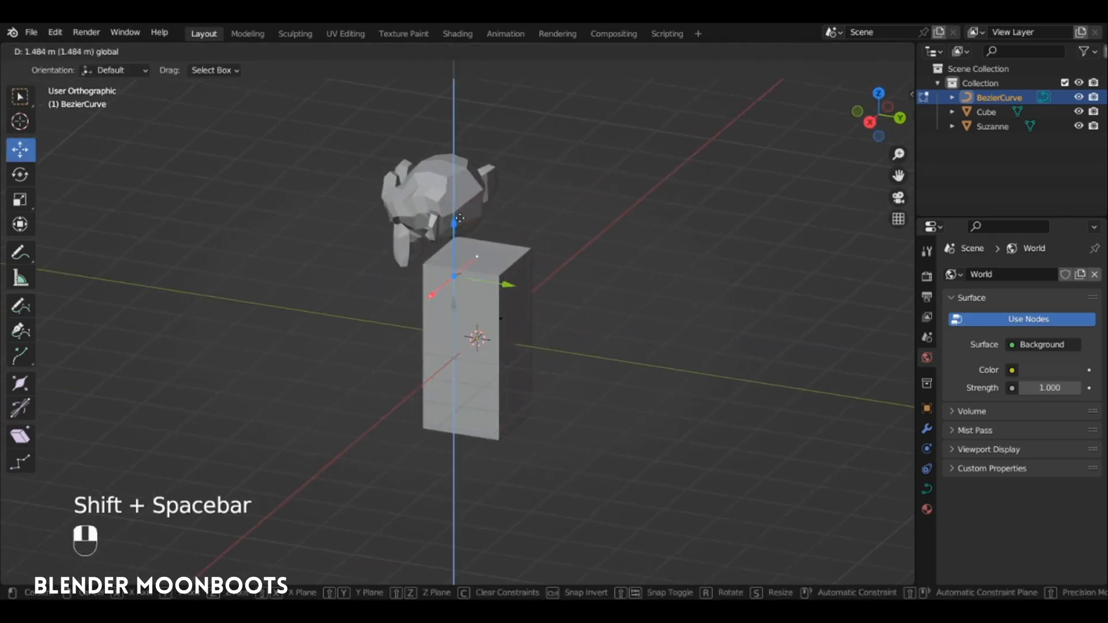
pyautogui.moveTo(469, 173); pyautogui.dragTo(469, 173)
# In top view, rotate the raised control point's handles parallel to the Y axis and place the point beside the monkey head.
pyautogui.keyDown('alt'); pyautogui.moveTo(502, 199); pyautogui.dragTo(370, 247); pyautogui.keyUp('alt')
pyautogui.press('KP_7')
pyautogui.press('r')
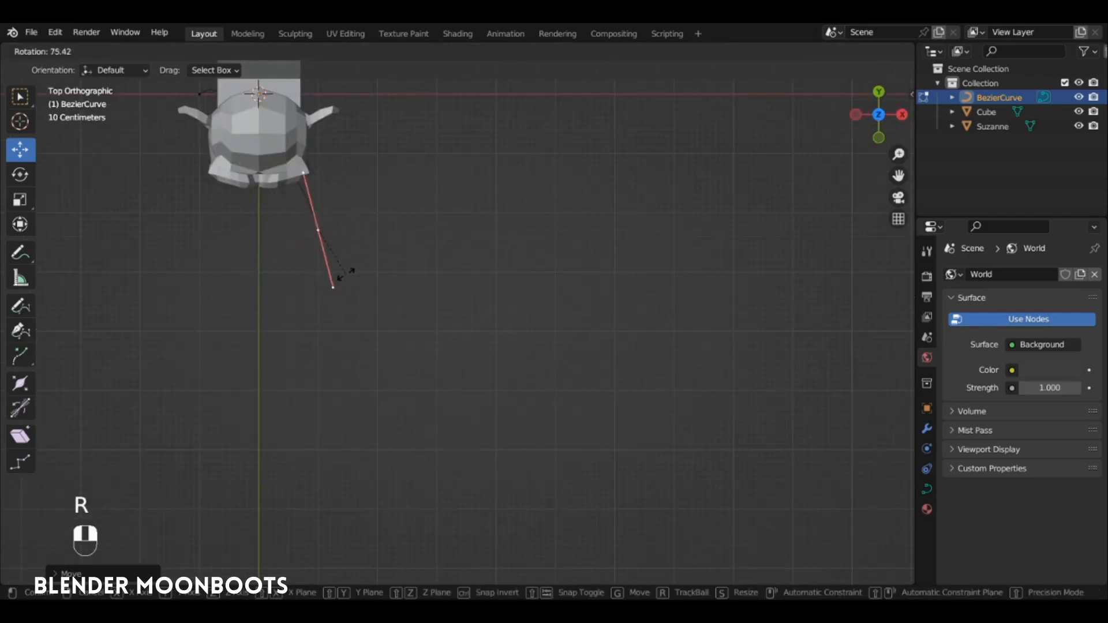
pyautogui.press('ctrl')
pyautogui.click(332, 278)
pyautogui.press('g')
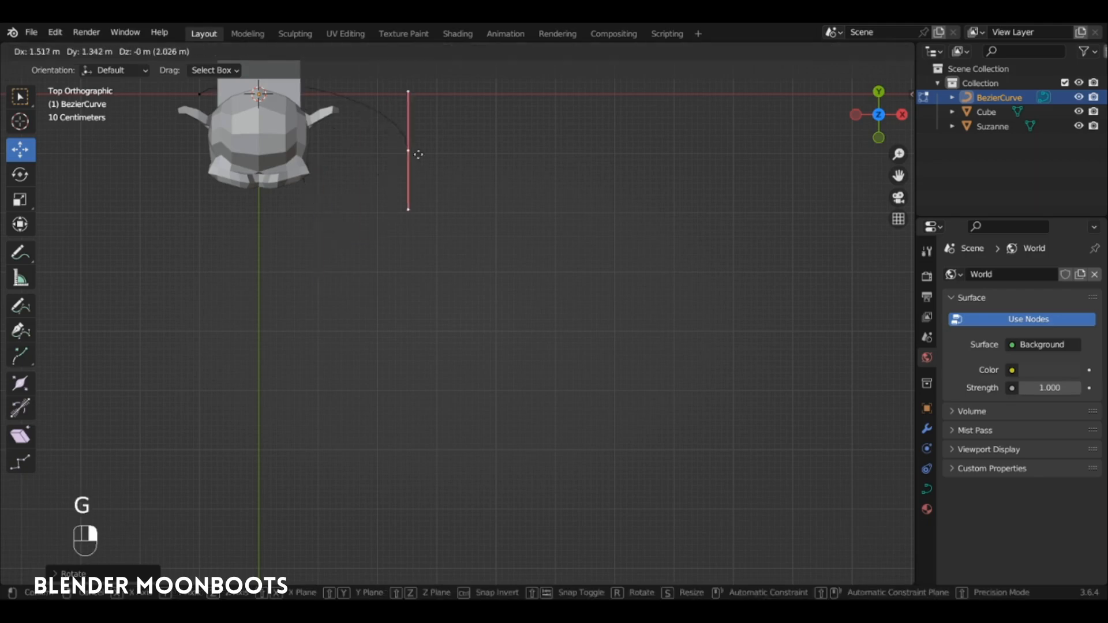
pyautogui.click(399, 149)
# Extrude a new control point, align its handles with the Y axis, and place it at the front of the monkey's face.
pyautogui.scroll(-2, 420, 174)
pyautogui.keyDown('alt'); pyautogui.keyDown('shift'); pyautogui.moveTo(447, 198); pyautogui.dragTo(502, 244); pyautogui.keyUp('shift'); pyautogui.keyUp('alt')
pyautogui.scroll(3, 499, 216)
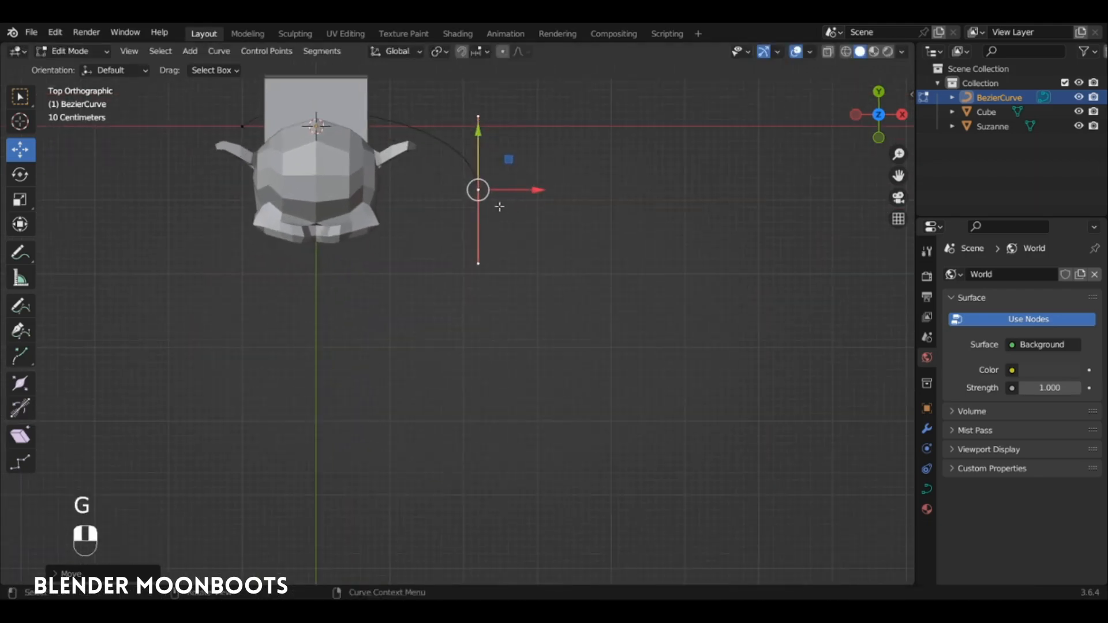
pyautogui.press('e')
pyautogui.click(333, 336)
pyautogui.press('r')
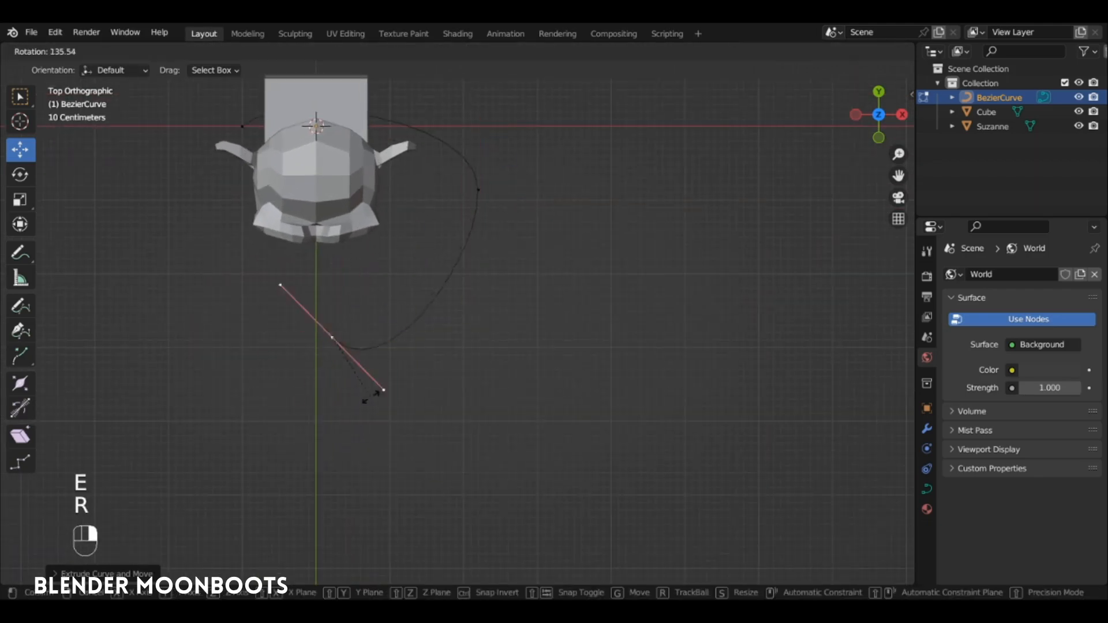
pyautogui.keyDown('ctrl'); pyautogui.click(317, 378); pyautogui.keyUp('ctrl')
pyautogui.press('g')
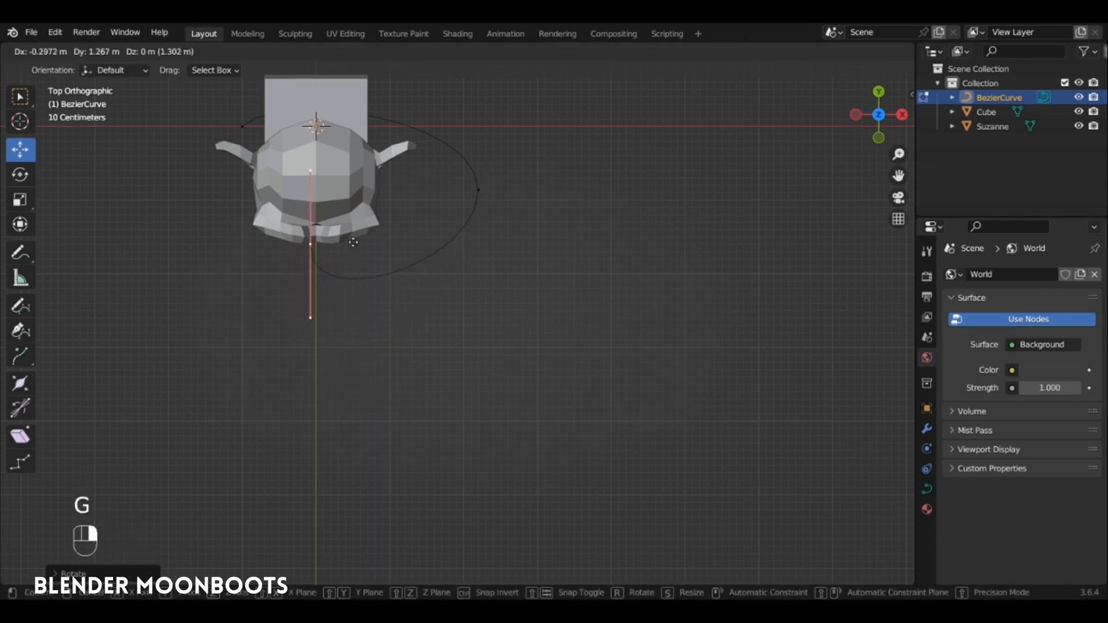
pyautogui.click(354, 243)
# Scale up the handles of the control point beside the monkey head to widen the curve's bend.
pyautogui.click(478, 190)
pyautogui.press('s')
pyautogui.click(531, 151)
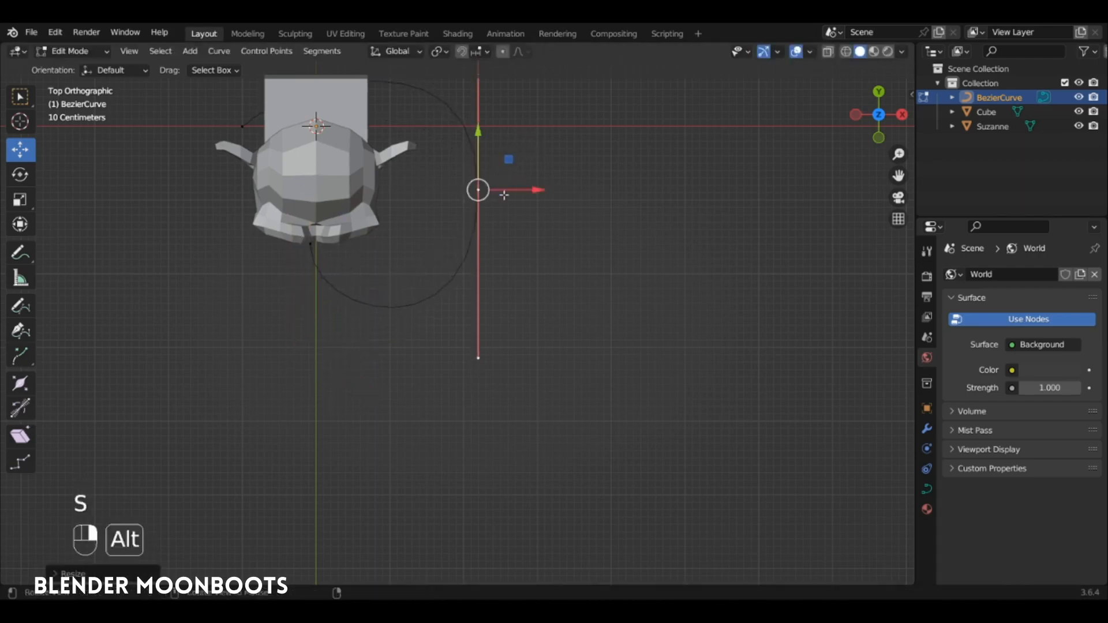
# Lower the curve's front end point to the monkey's mouth and nudge it along Y toward the face.
pyautogui.keyDown('alt'); pyautogui.moveTo(382, 277); pyautogui.dragTo(354, 206); pyautogui.keyUp('alt')
pyautogui.click(358, 203)
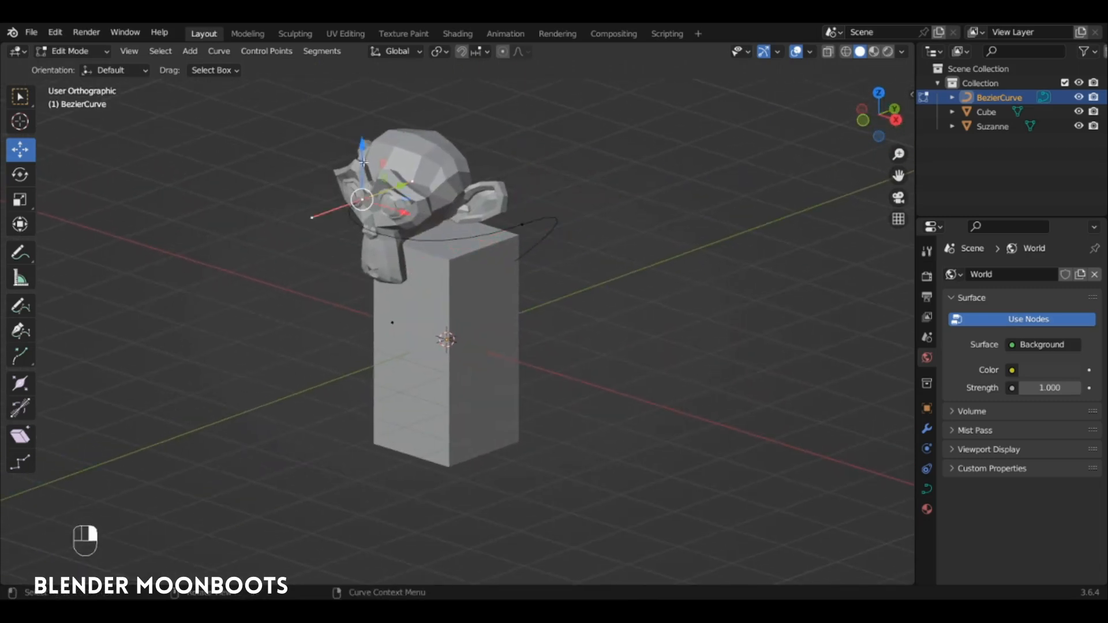
pyautogui.moveTo(364, 166); pyautogui.dragTo(374, 239)
pyautogui.keyDown('alt'); pyautogui.moveTo(375, 241); pyautogui.dragTo(346, 260); pyautogui.keyUp('alt')
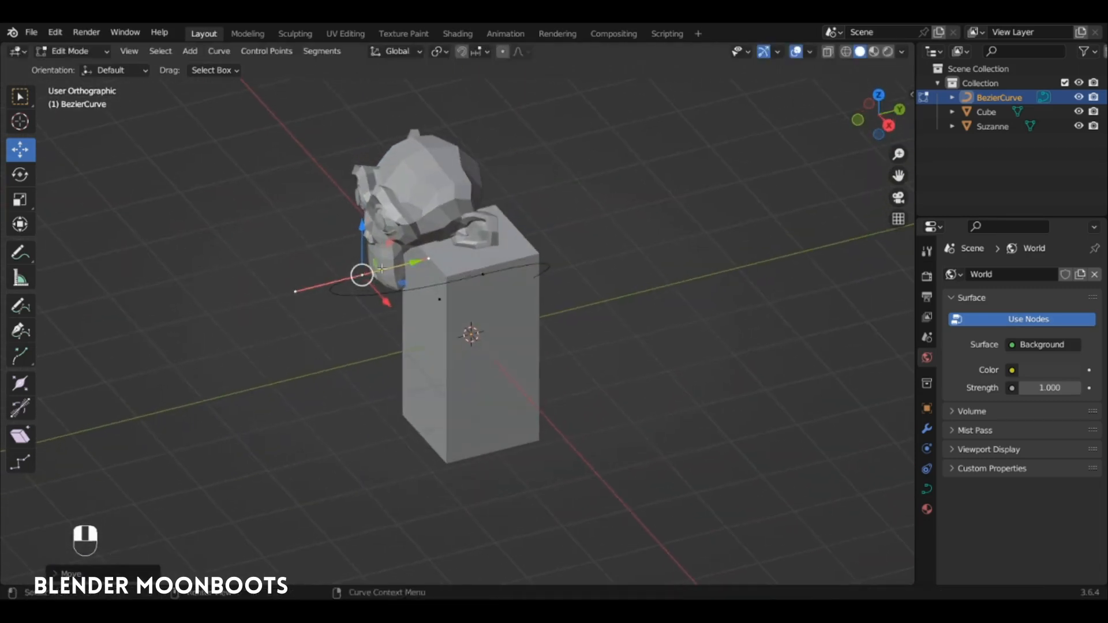
pyautogui.moveTo(423, 259); pyautogui.dragTo(435, 256)
# Lower the side control point slightly and raise the curve's other end point to the top of the block.
pyautogui.keyDown('alt'); pyautogui.moveTo(435, 256); pyautogui.dragTo(512, 222); pyautogui.keyUp('alt')
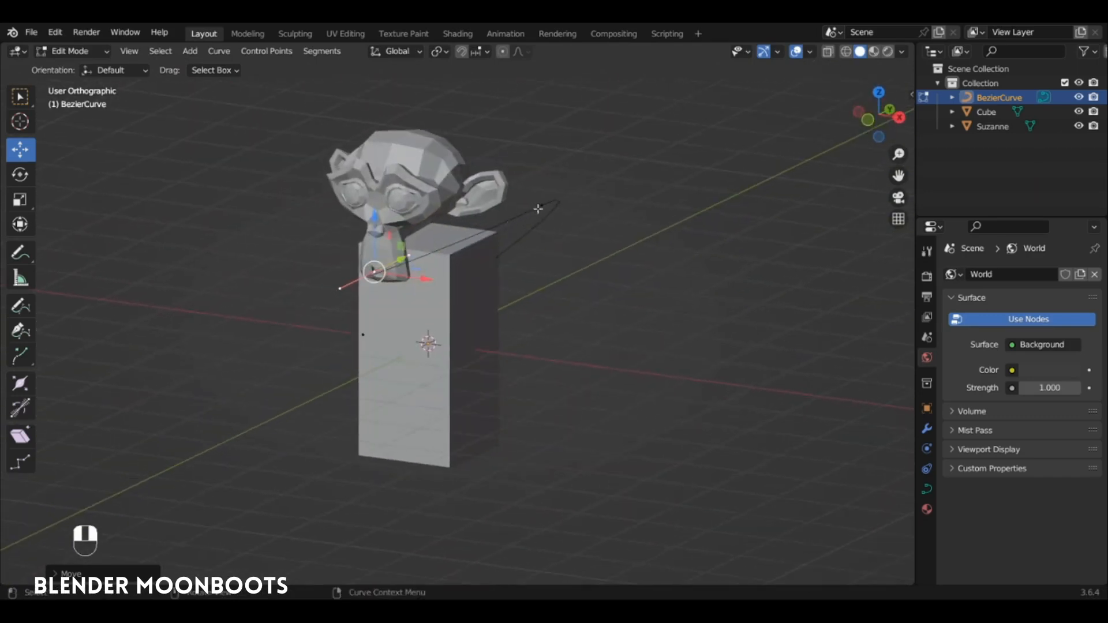
pyautogui.moveTo(537, 172); pyautogui.dragTo(536, 209)
pyautogui.keyDown('alt'); pyautogui.moveTo(537, 209); pyautogui.dragTo(520, 271); pyautogui.keyUp('alt')
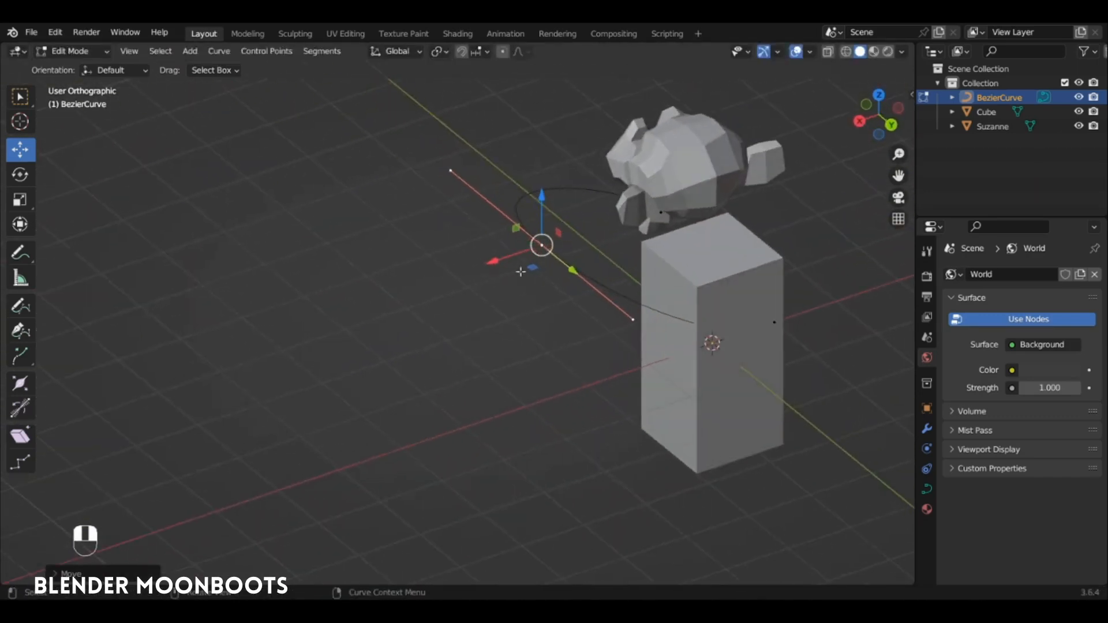
pyautogui.click(772, 321)
pyautogui.moveTo(774, 278); pyautogui.dragTo(774, 195)
# In front view, rotate the handles of the end point at the block's top to vertical and scale them up.
pyautogui.keyDown('alt'); pyautogui.moveTo(777, 237); pyautogui.dragTo(695, 225); pyautogui.keyUp('alt')
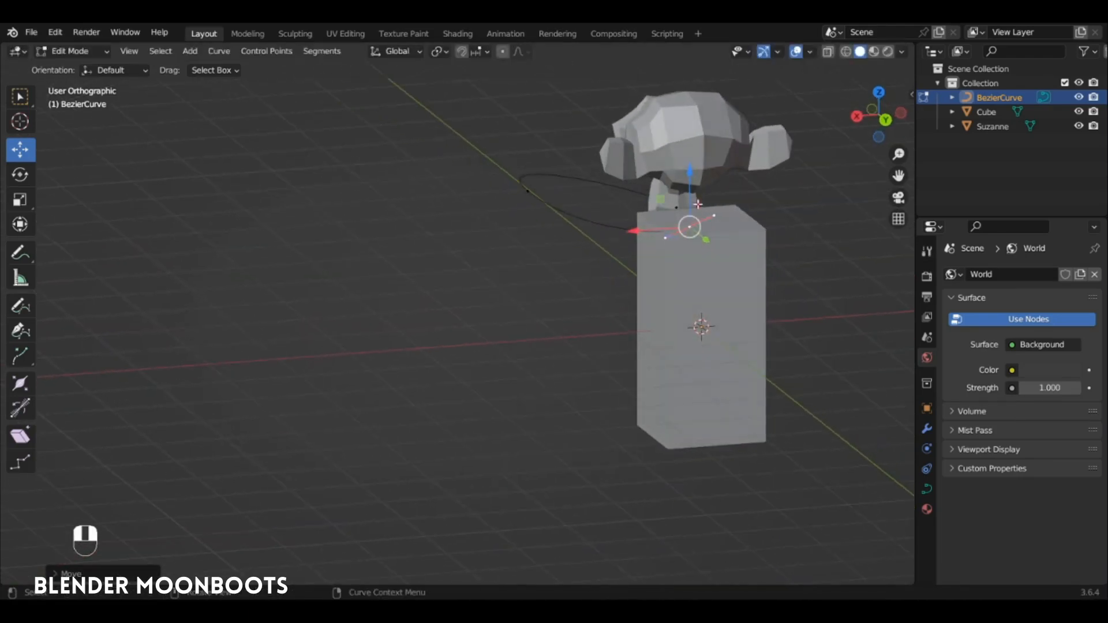
pyautogui.press('KP_1')
pyautogui.press('r')
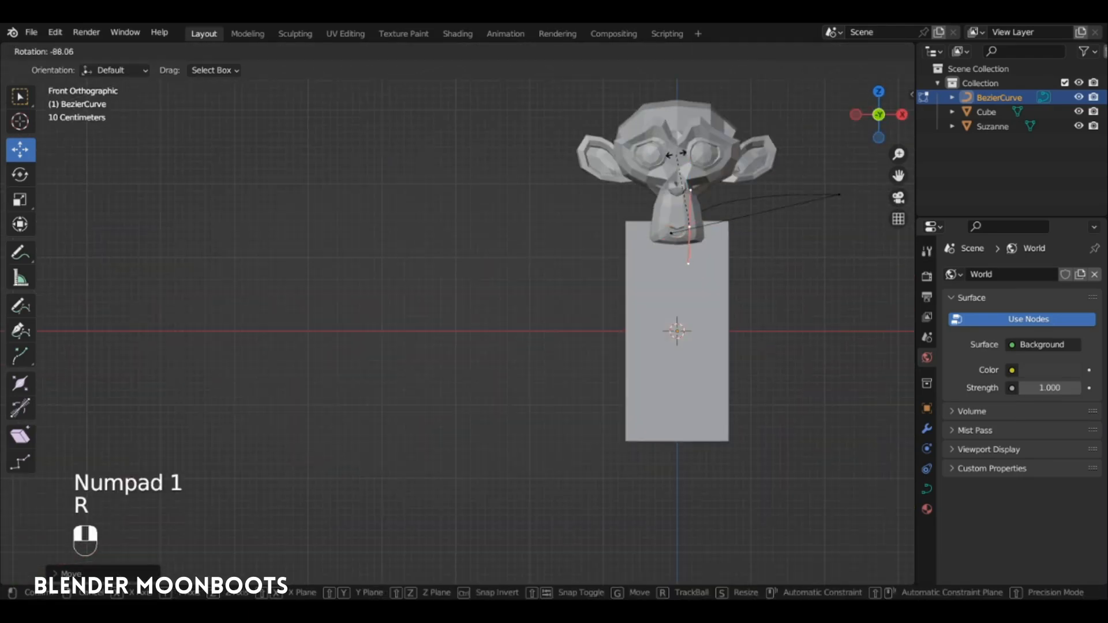
pyautogui.keyDown('ctrl'); pyautogui.click(674, 163); pyautogui.keyUp('ctrl')
pyautogui.press('s')
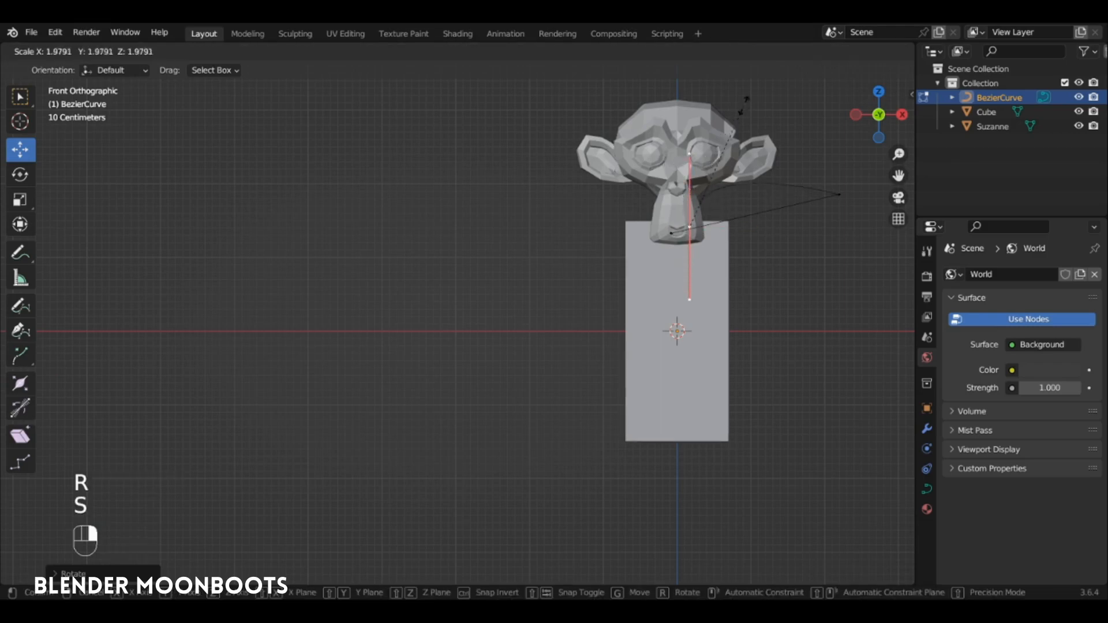
pyautogui.click(790, 90)
# In right view, rotate the block-top end point's handles upright and return to Object Mode.
pyautogui.keyDown('alt'); pyautogui.moveTo(776, 188); pyautogui.dragTo(721, 195); pyautogui.keyUp('alt')
pyautogui.press('KP_3')
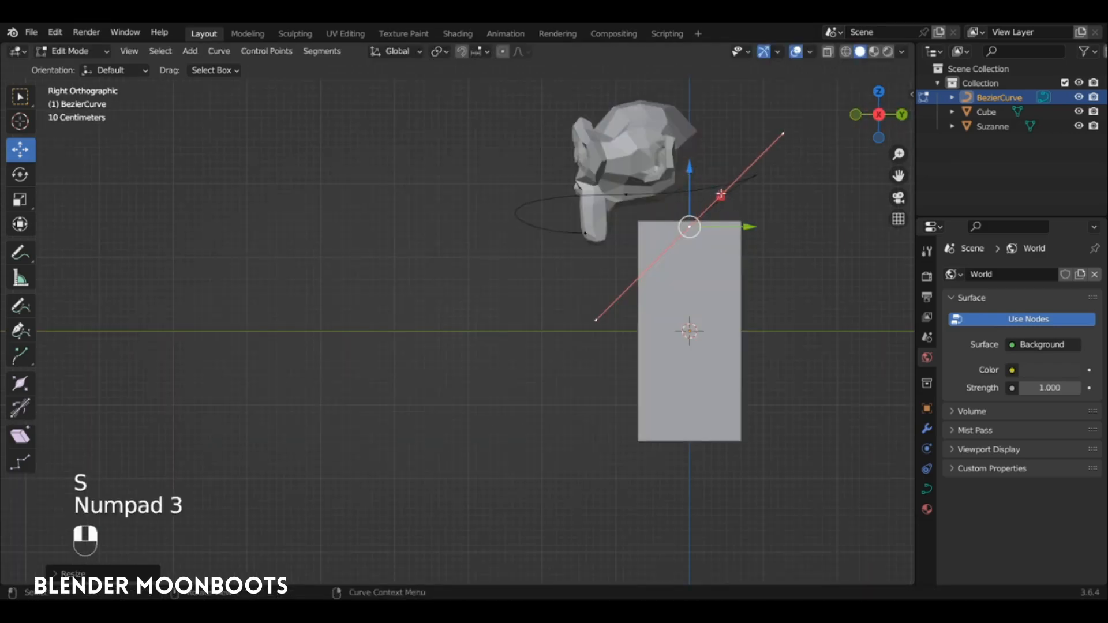
pyautogui.press('r')
pyautogui.keyDown('ctrl'); pyautogui.click(692, 130); pyautogui.keyUp('ctrl')
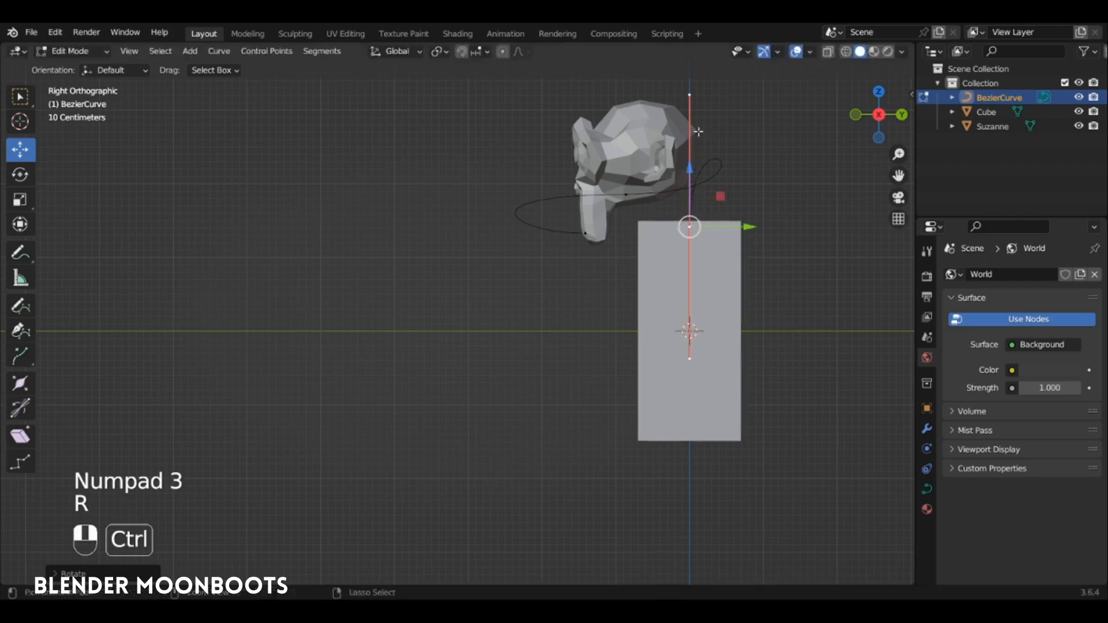
pyautogui.keyDown('alt'); pyautogui.moveTo(692, 130); pyautogui.dragTo(732, 264); pyautogui.keyUp('alt')
pyautogui.press('Tab')
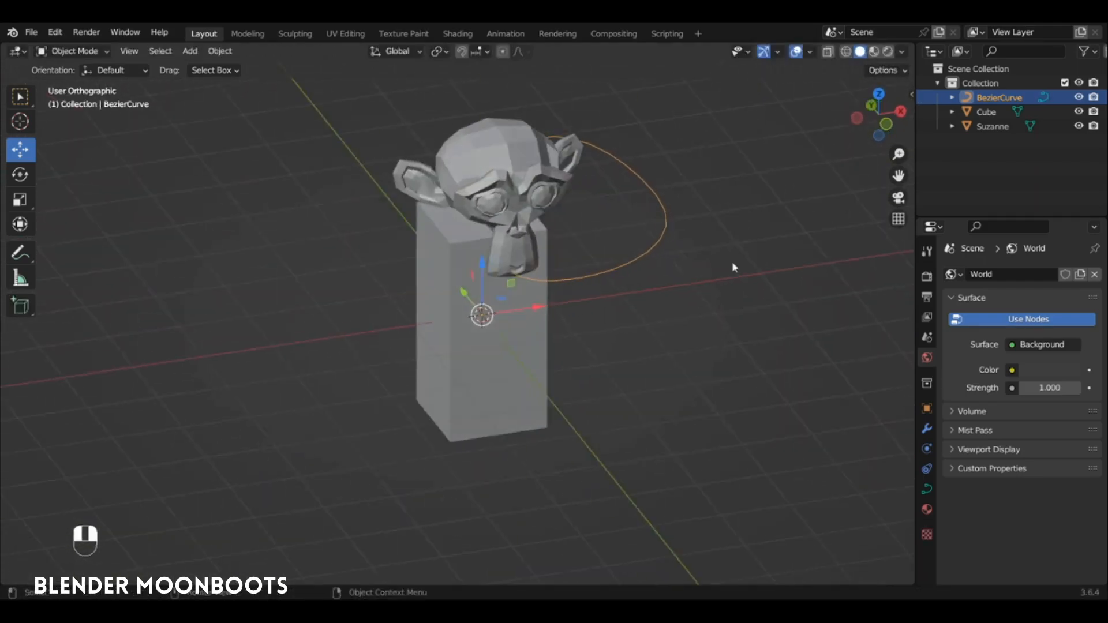
# Set the curve's round bevel depth to 0.2 m to turn it into a hose.
pyautogui.click(926, 488)
pyautogui.click(963, 298)
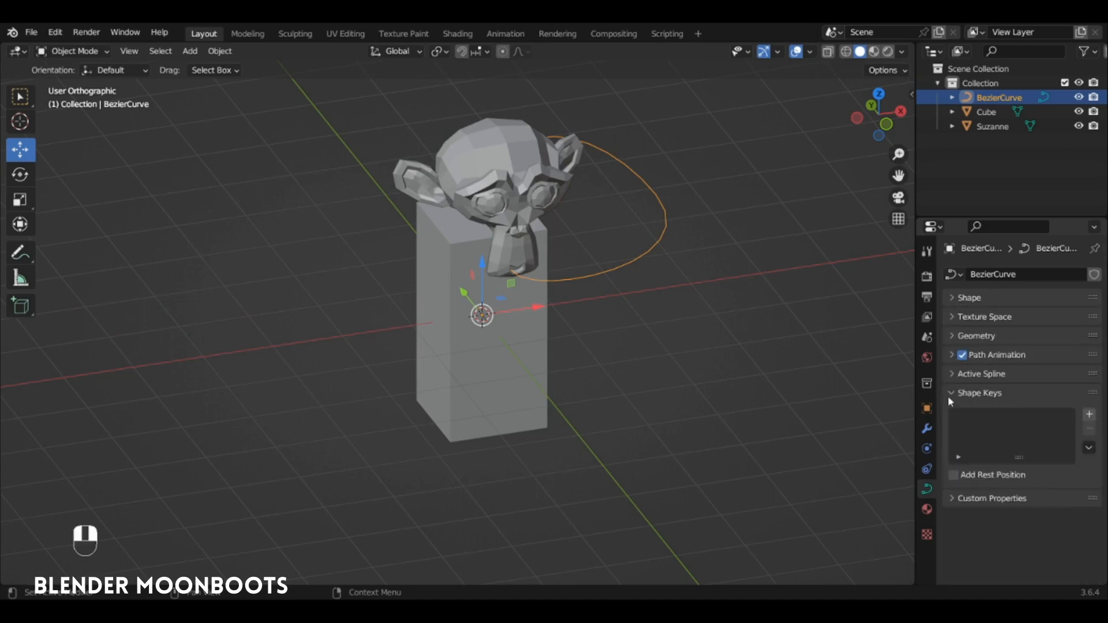
pyautogui.click(950, 395)
pyautogui.click(955, 338)
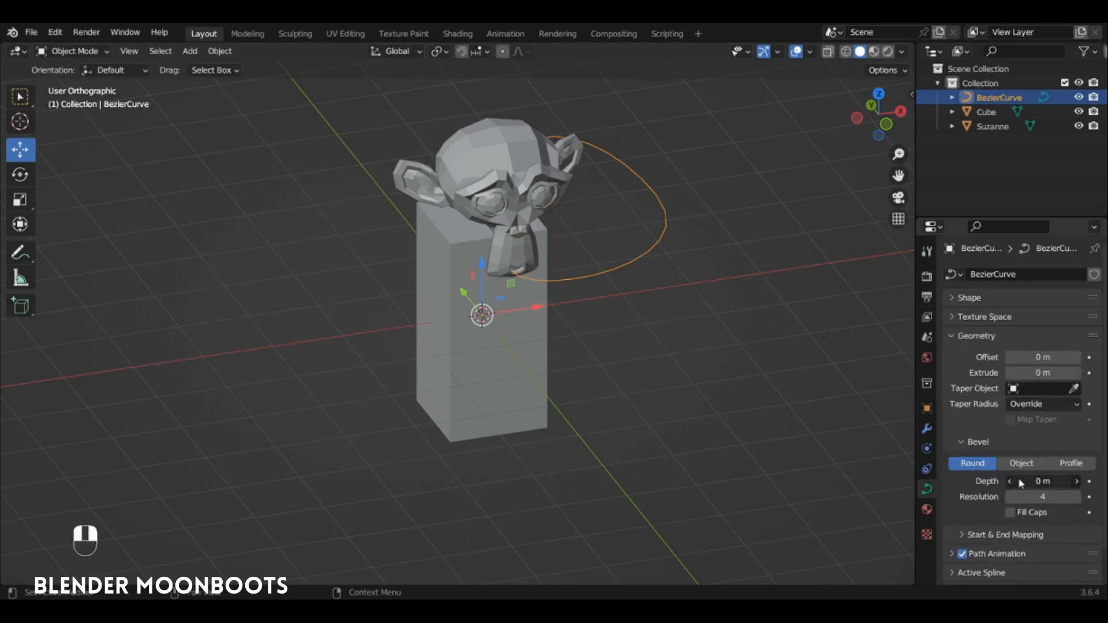
pyautogui.moveTo(1020, 484); pyautogui.dragTo(983, 488)
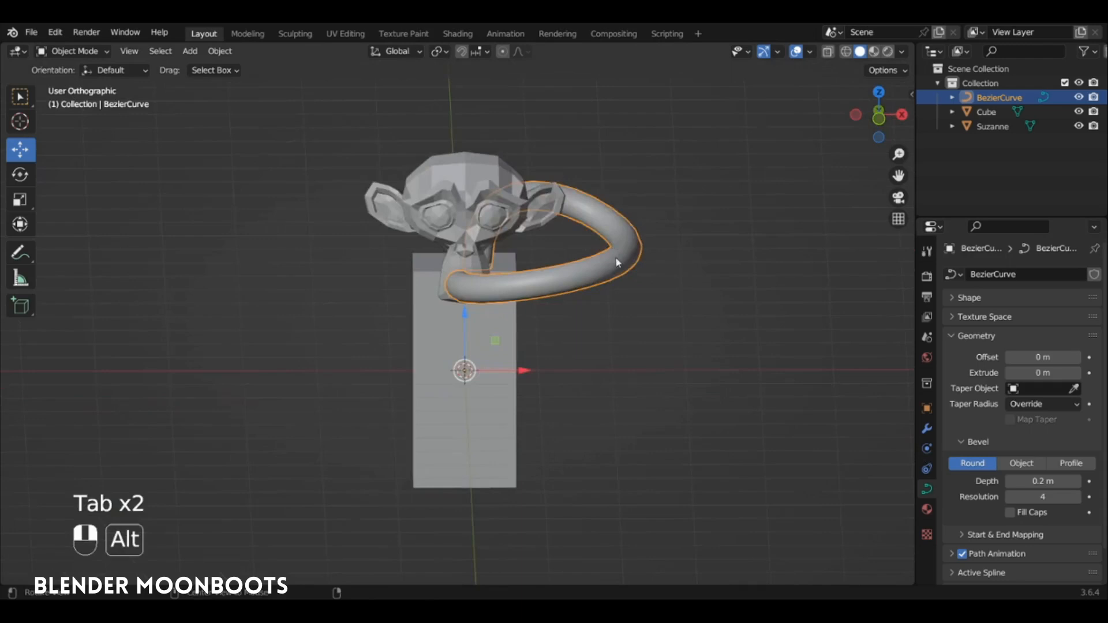
# Hook the curve's end control point at the block's top to a new object.
pyautogui.keyDown('alt'); pyautogui.moveTo(618, 261); pyautogui.dragTo(634, 295); pyautogui.keyUp('alt')
pyautogui.click(648, 294)
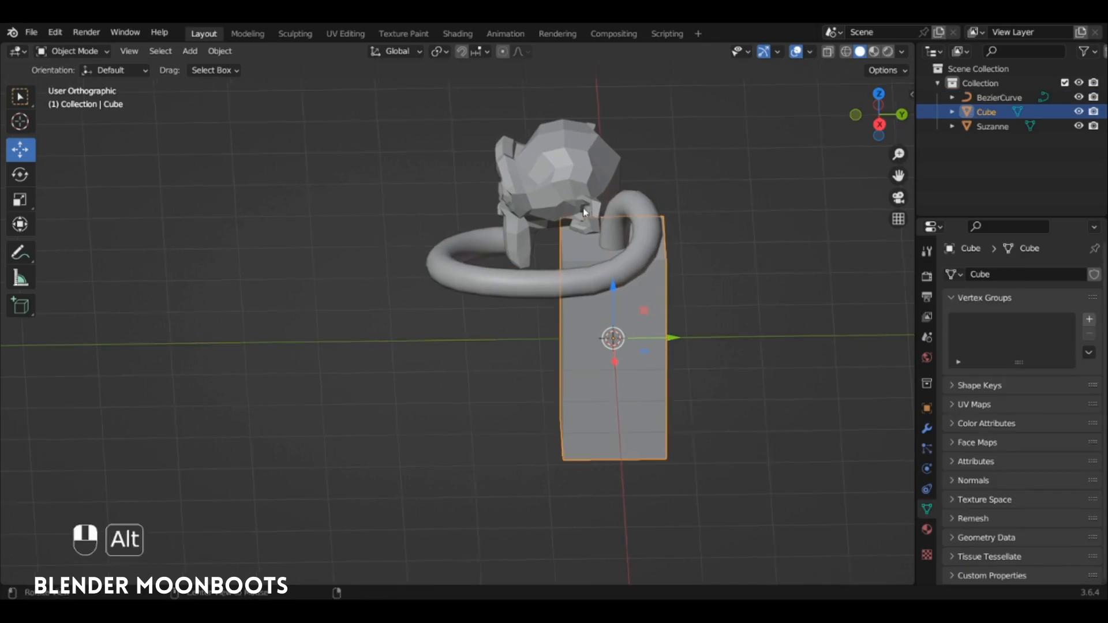
pyautogui.keyDown('alt'); pyautogui.moveTo(564, 193); pyautogui.dragTo(480, 385); pyautogui.keyUp('alt')
pyautogui.press('Tab')
pyautogui.press('Tab')
pyautogui.click(490, 250)
pyautogui.press('Tab')
pyautogui.click(488, 252)
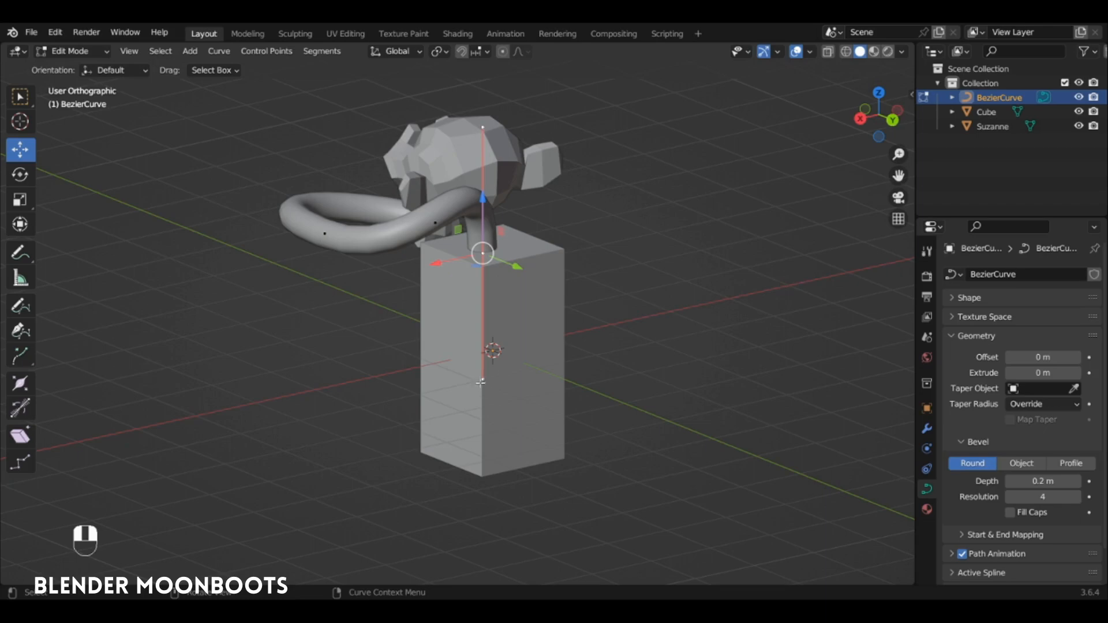
pyautogui.keyDown('alt'); pyautogui.moveTo(488, 134); pyautogui.dragTo(551, 212); pyautogui.keyUp('alt')
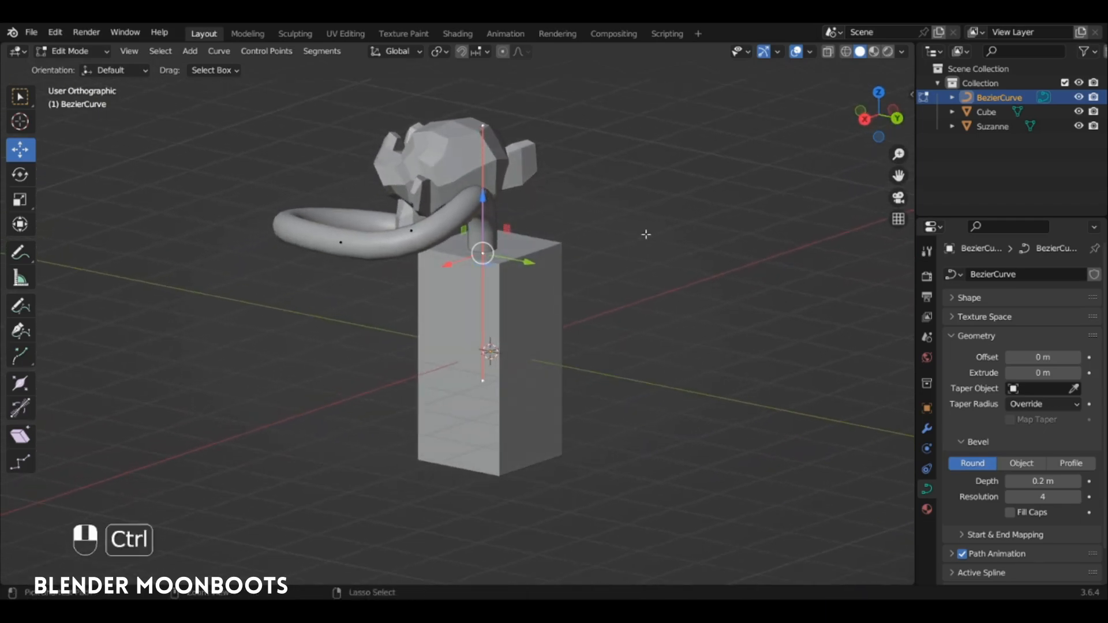
pyautogui.hotkey('ctrl', 'h')
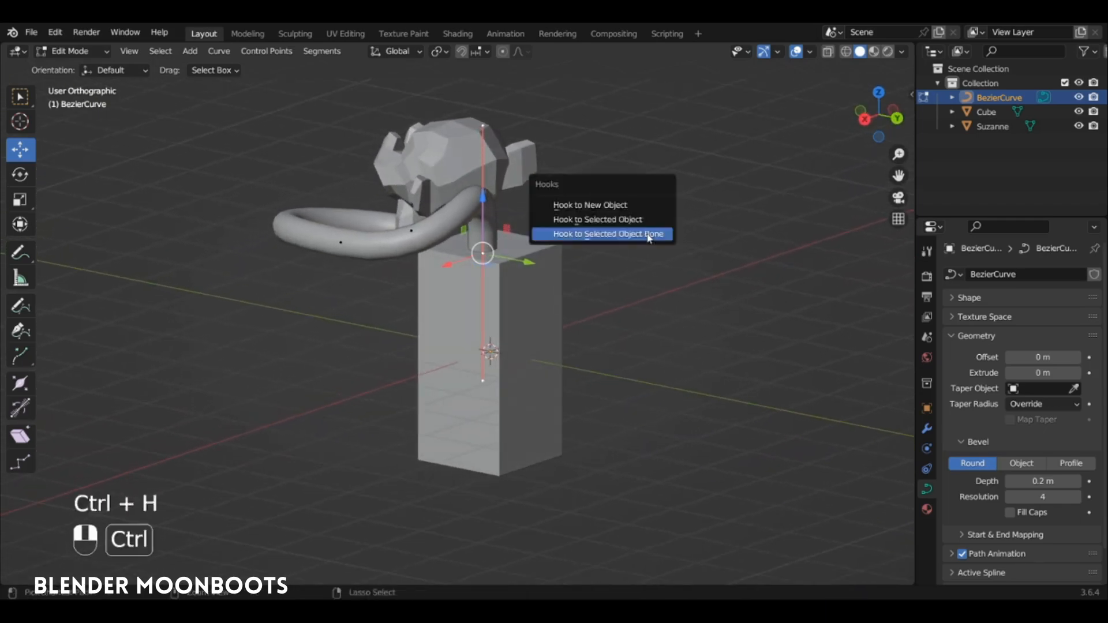
pyautogui.click(633, 209)
# Inspect the new hook empty inside the block with X-ray shading, and try moving it before undoing the change.
pyautogui.keyDown('alt'); pyautogui.moveTo(577, 243); pyautogui.dragTo(528, 248); pyautogui.keyUp('alt')
pyautogui.press('Tab')
pyautogui.hotkey('alt', 'z')
pyautogui.hotkey('alt', 'z')
pyautogui.hotkey('alt', 'z')
pyautogui.click(529, 248)
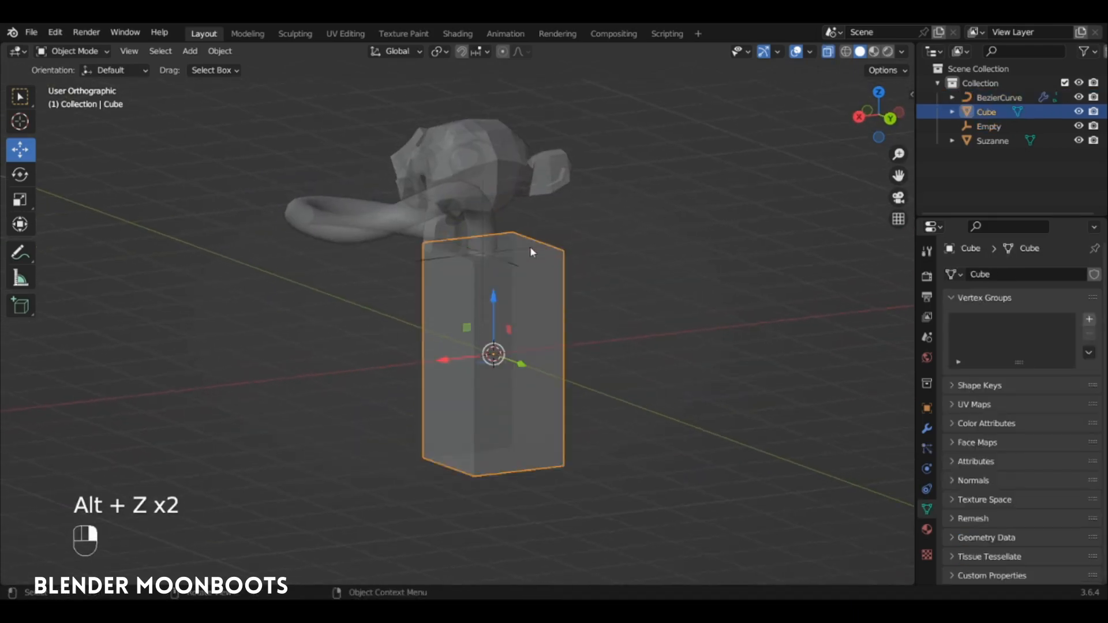
pyautogui.click(528, 249)
pyautogui.moveTo(483, 198); pyautogui.dragTo(486, 226)
pyautogui.hotkey('alt', 'z')
pyautogui.click(484, 186)
pyautogui.click(500, 247)
pyautogui.hotkey('ctrl', 'z')
# View the curve's Hook modifier in a widened properties area and check the empty at the block's top.
pyautogui.click(434, 242)
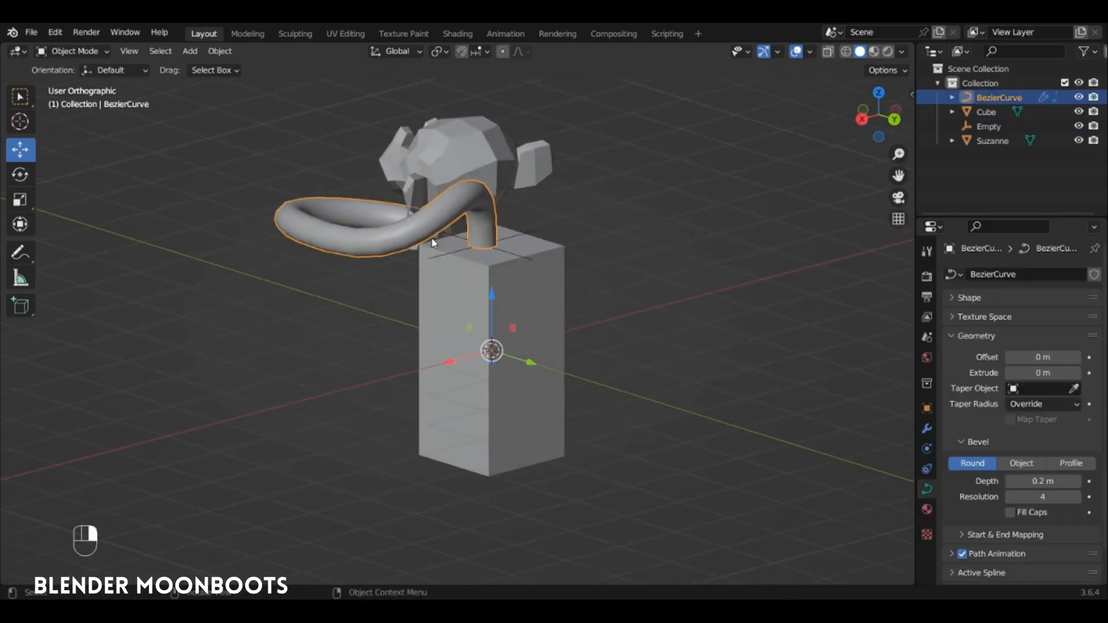
pyautogui.click(927, 429)
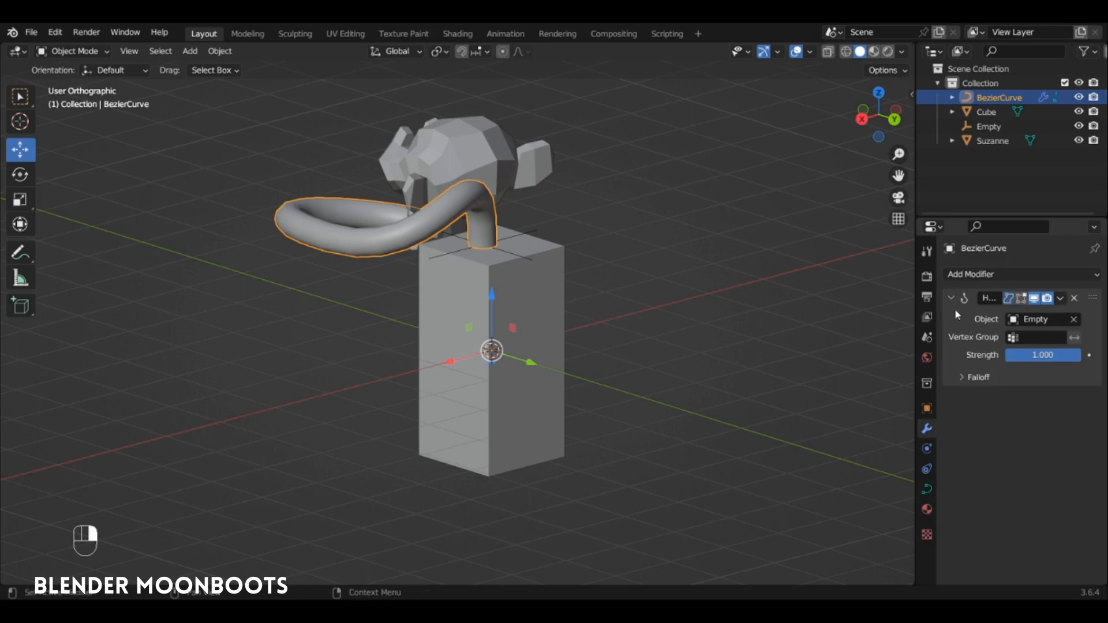
pyautogui.moveTo(915, 313); pyautogui.dragTo(882, 324)
pyautogui.click(508, 238)
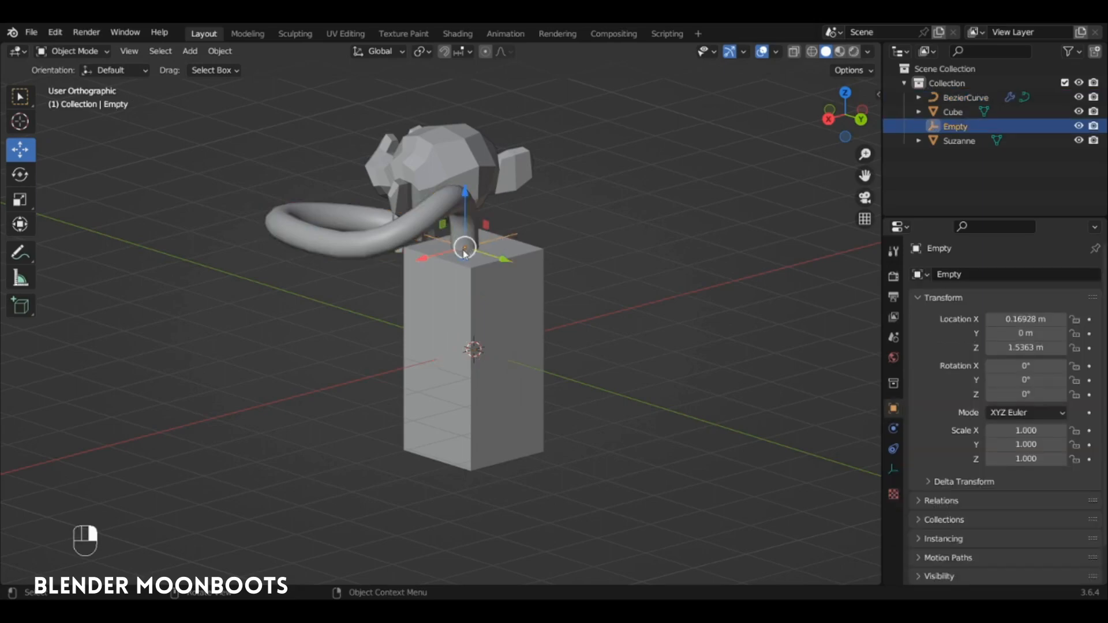
# In Edit Mode, hook the curve's side control point, on the hose's outer bend, to a new object.
pyautogui.keyDown('alt'); pyautogui.moveTo(465, 252); pyautogui.dragTo(647, 280); pyautogui.keyUp('alt')
pyautogui.click(586, 270)
pyautogui.press('Tab')
pyautogui.click(596, 272)
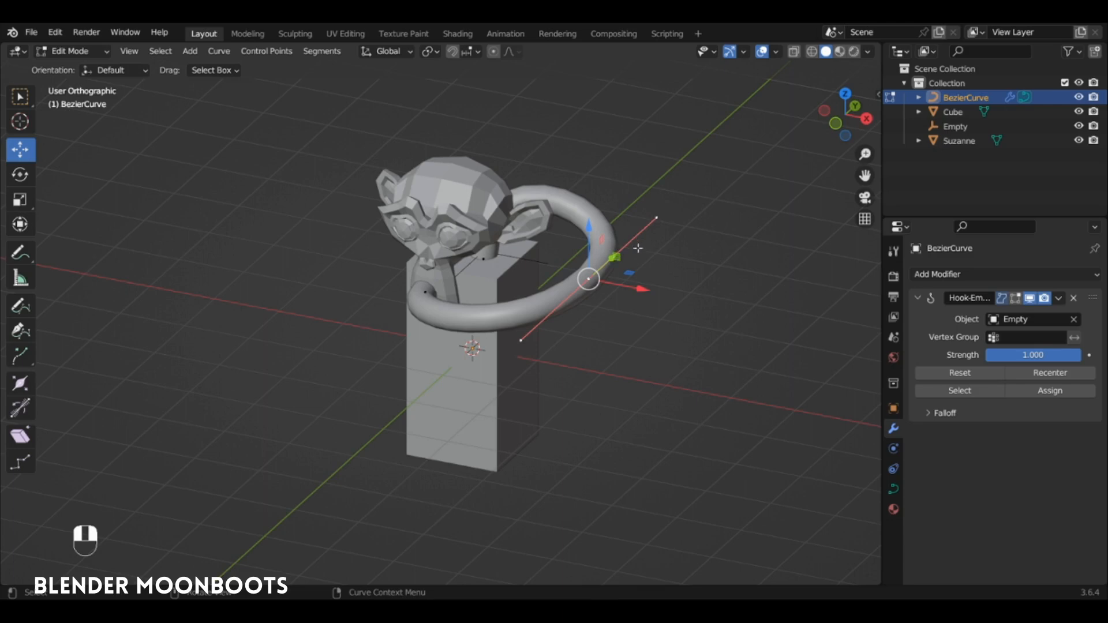
pyautogui.hotkey('ctrl', 'h')
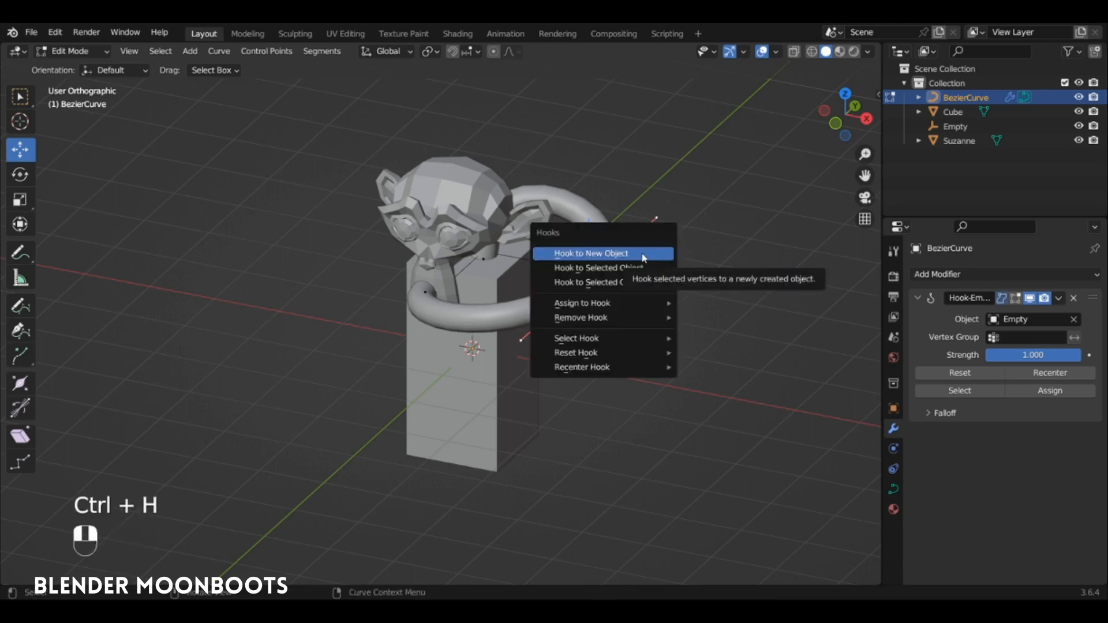
pyautogui.click(643, 255)
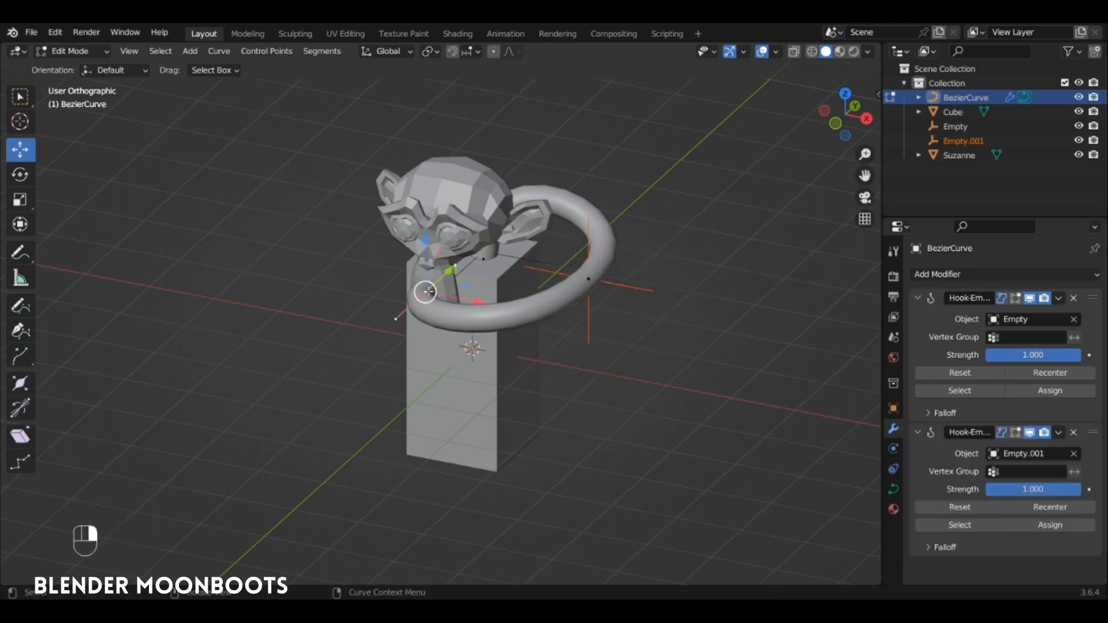
# Hook the curve's end control point at the monkey's mouth to a new object.
pyautogui.keyDown('alt'); pyautogui.moveTo(536, 279); pyautogui.dragTo(517, 283); pyautogui.keyUp('alt')
pyautogui.hotkey('ctrl', 'h')
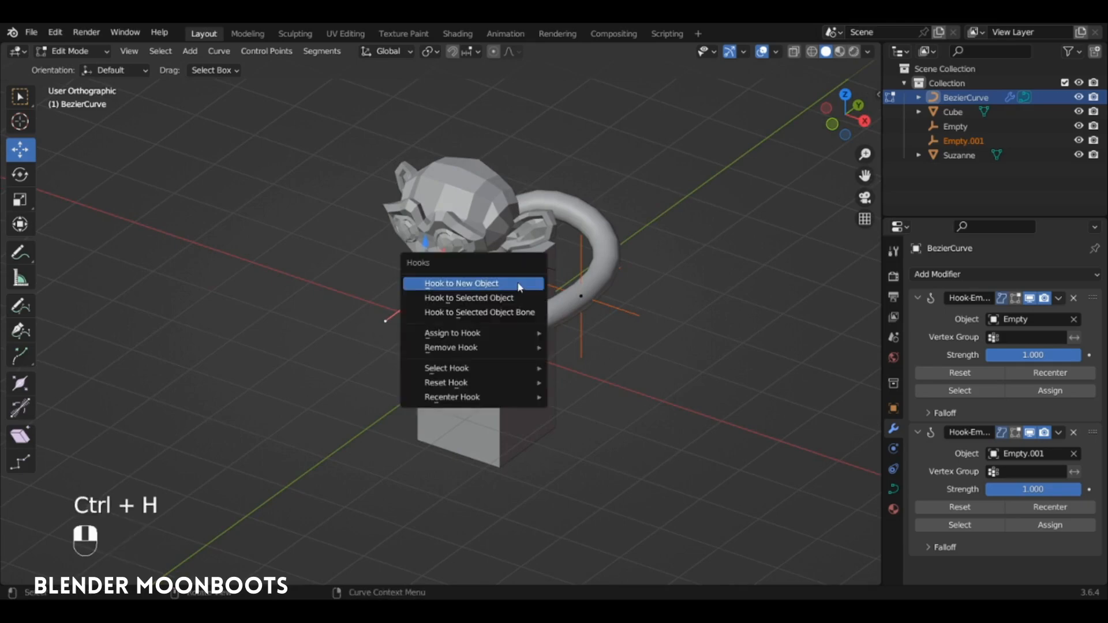
pyautogui.click(517, 285)
# Collapse the three Hook modifiers of the curve and return to Object Mode.
pyautogui.click(916, 298)
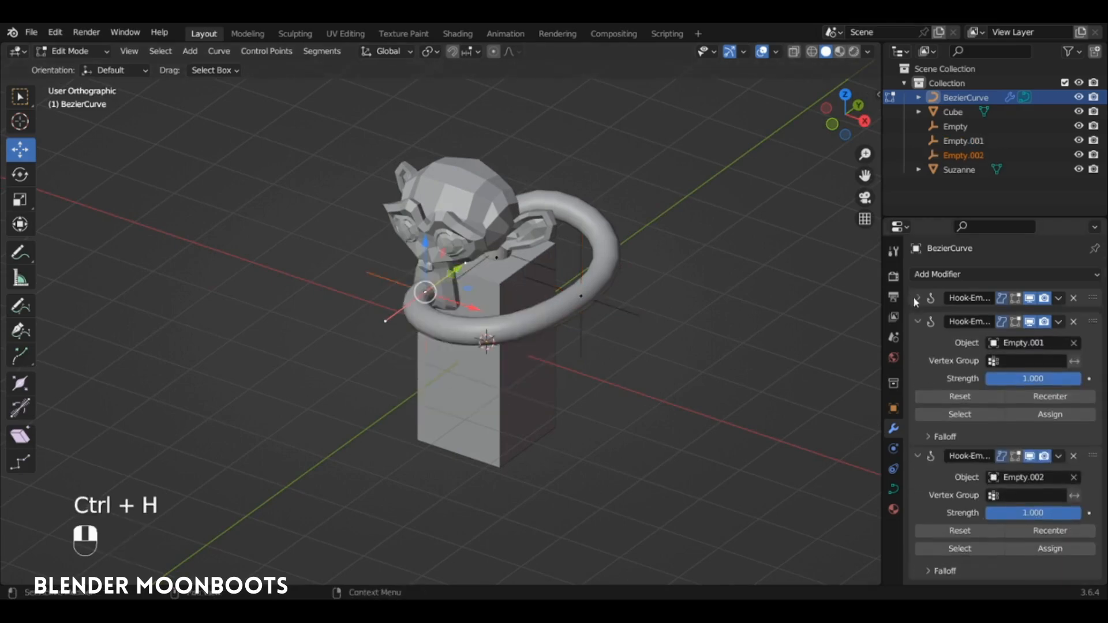
pyautogui.click(917, 315)
pyautogui.click(917, 336)
pyautogui.keyDown('alt'); pyautogui.moveTo(603, 300); pyautogui.dragTo(568, 304); pyautogui.keyUp('alt')
pyautogui.press('Tab')
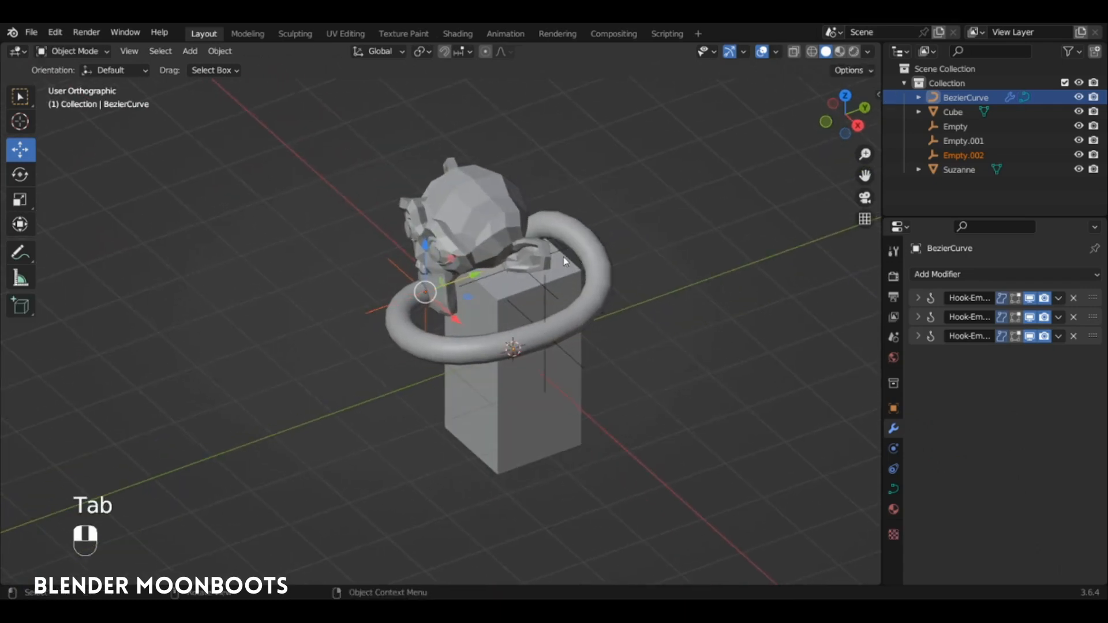
# Select all three hook empties and display them all as spheres.
pyautogui.click(561, 256)
pyautogui.keyDown('alt'); pyautogui.moveTo(561, 256); pyautogui.dragTo(390, 258); pyautogui.keyUp('alt')
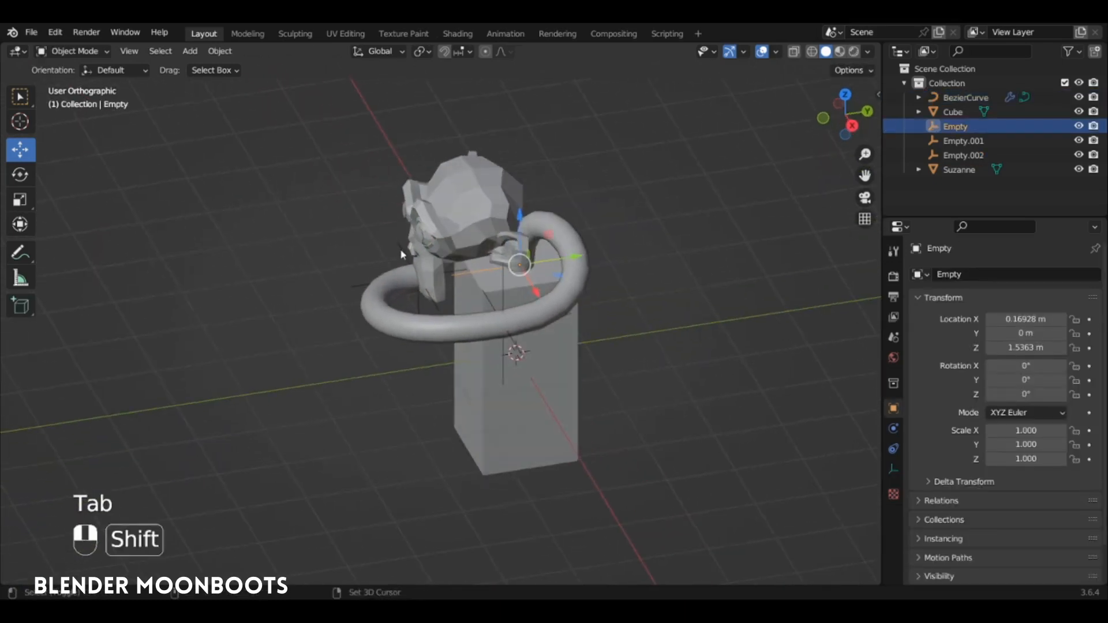
pyautogui.keyDown('shift'); pyautogui.click(491, 292); pyautogui.keyUp('shift')
pyautogui.keyDown('alt'); pyautogui.moveTo(492, 293); pyautogui.dragTo(715, 329); pyautogui.keyUp('alt')
pyautogui.keyDown('shift'); pyautogui.click(621, 314); pyautogui.keyUp('shift')
pyautogui.click(896, 468)
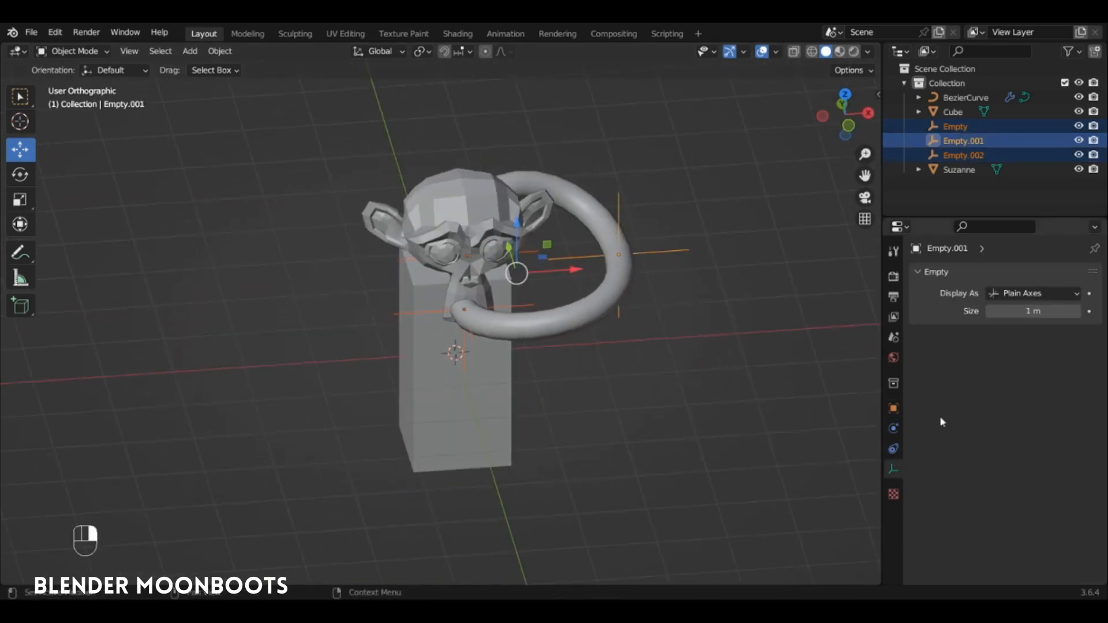
pyautogui.keyDown('alt'); pyautogui.click(1026, 295); pyautogui.keyUp('alt')
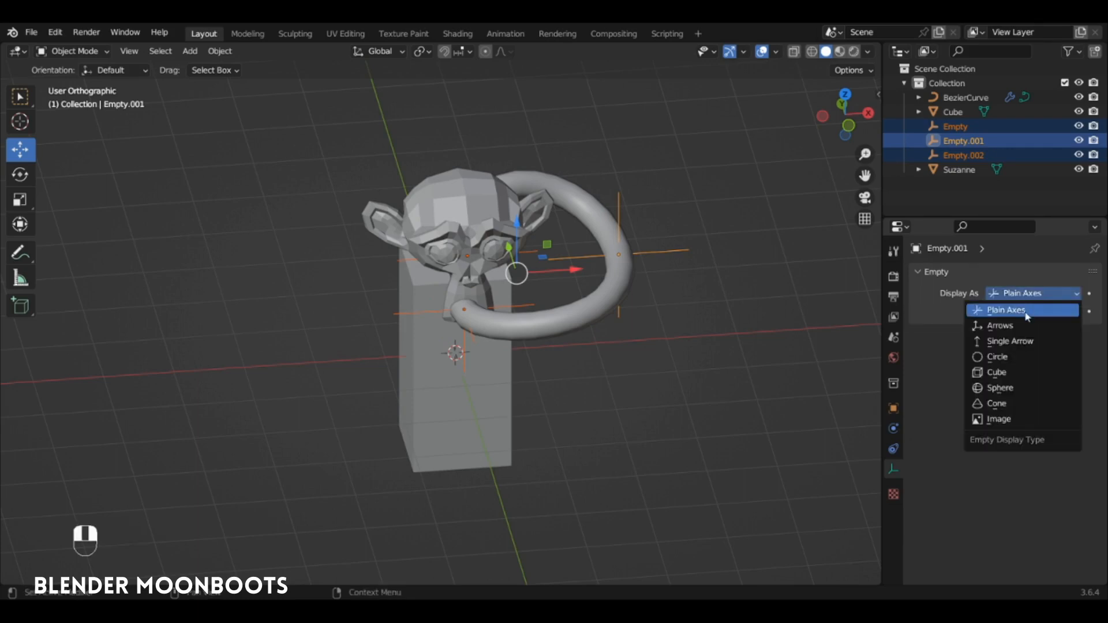
pyautogui.keyDown('alt'); pyautogui.click(1011, 391); pyautogui.keyUp('alt')
# Set the display size of all three sphere empties to 0.5 m.
pyautogui.keyDown('alt'); pyautogui.moveTo(732, 328); pyautogui.dragTo(711, 304); pyautogui.keyUp('alt')
pyautogui.moveTo(671, 261); pyautogui.dragTo(673, 265, button='middle')
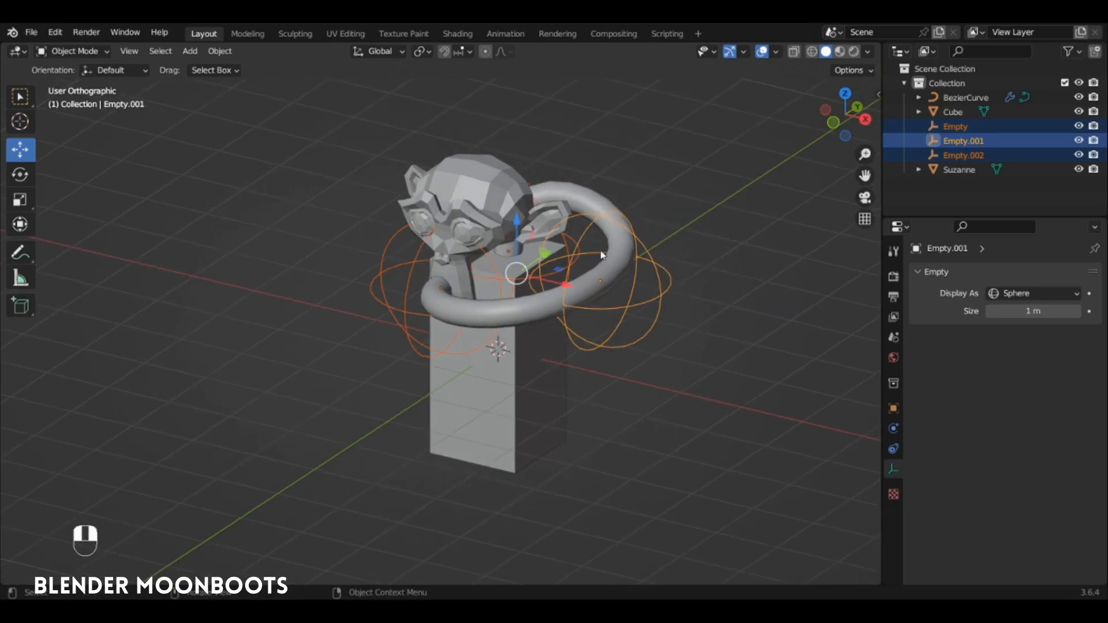
pyautogui.keyDown('alt'); pyautogui.moveTo(613, 282); pyautogui.dragTo(652, 303); pyautogui.keyUp('alt')
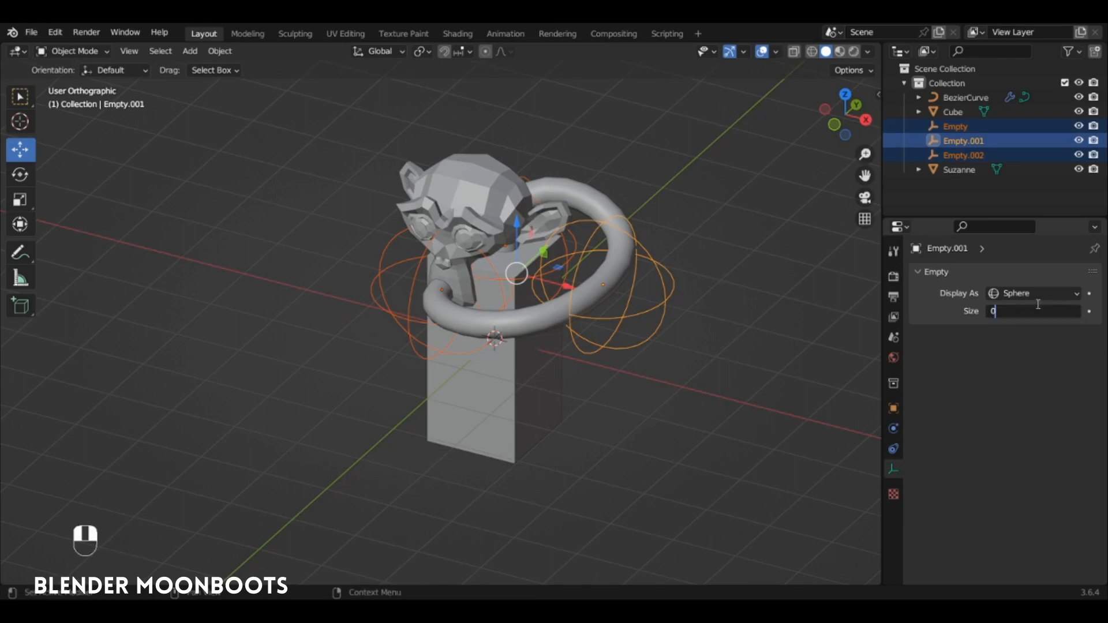
pyautogui.press('Return')
pyautogui.keyDown('alt'); pyautogui.moveTo(588, 291); pyautogui.dragTo(520, 247); pyautogui.keyUp('alt')
pyautogui.click(728, 360)
pyautogui.click(611, 323)
pyautogui.hotkey('ctrl', 'z')
# Parent the hook empty at the monkey's mouth to the monkey head, using the Object option.
pyautogui.click(520, 264)
pyautogui.keyDown('shift'); pyautogui.click(508, 158); pyautogui.keyUp('shift')
pyautogui.keyDown('shift'); pyautogui.click(508, 161); pyautogui.keyUp('shift')
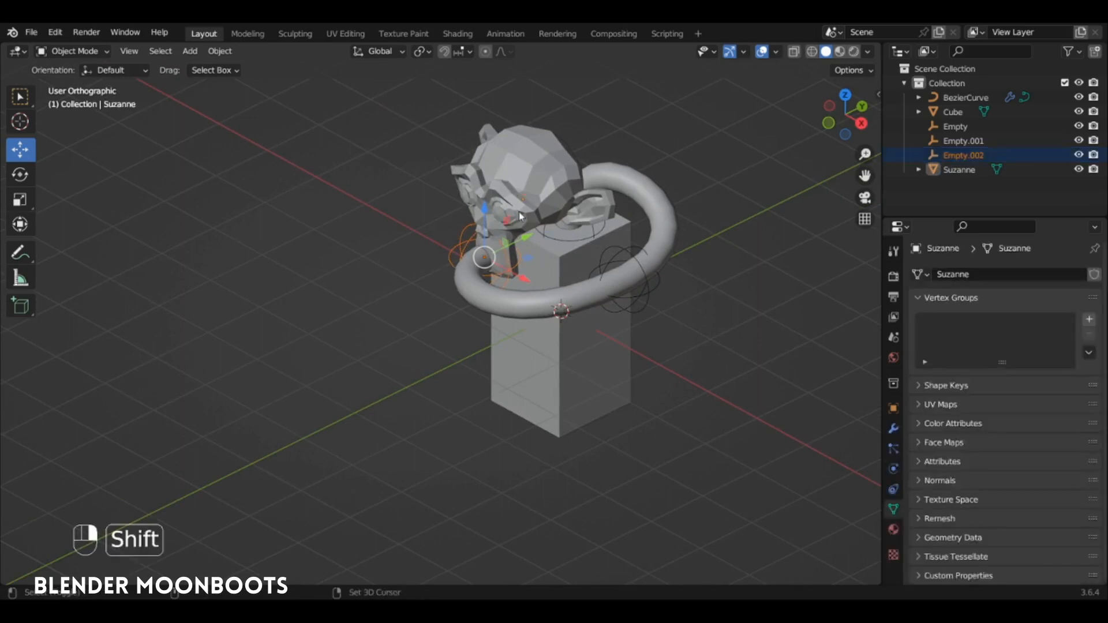
pyautogui.keyDown('shift'); pyautogui.click(494, 157); pyautogui.keyUp('shift')
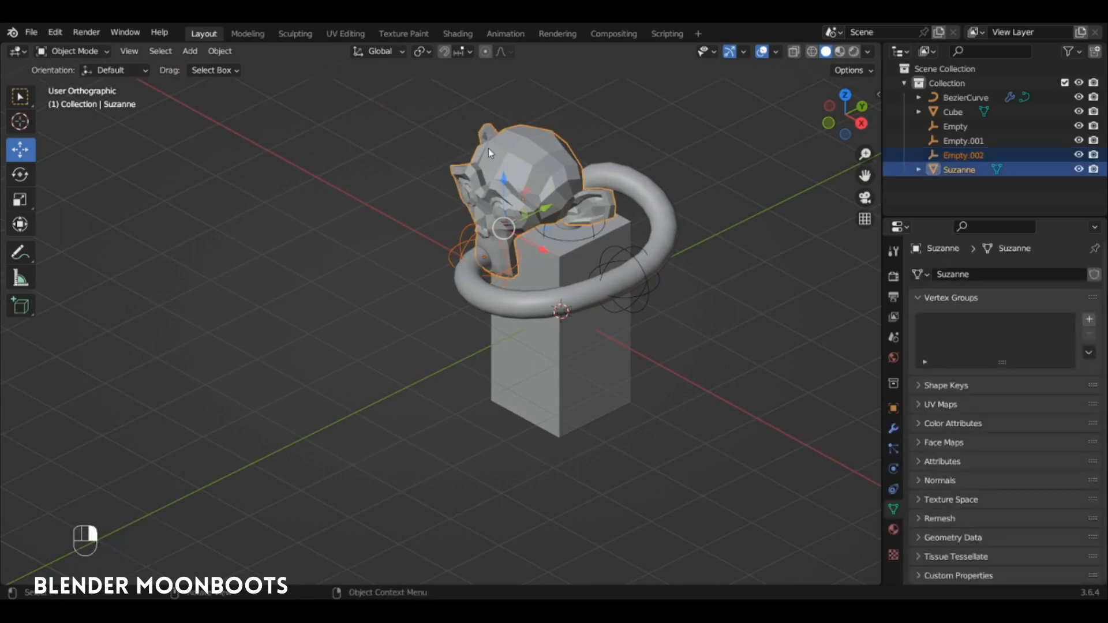
pyautogui.hotkey('ctrl', 'p')
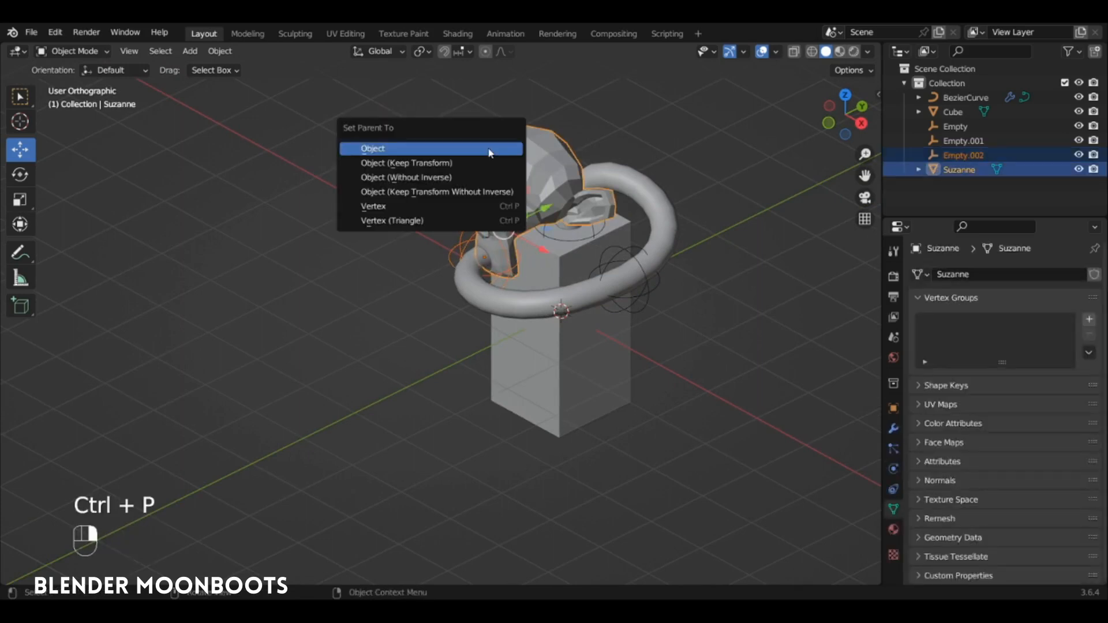
pyautogui.click(489, 151)
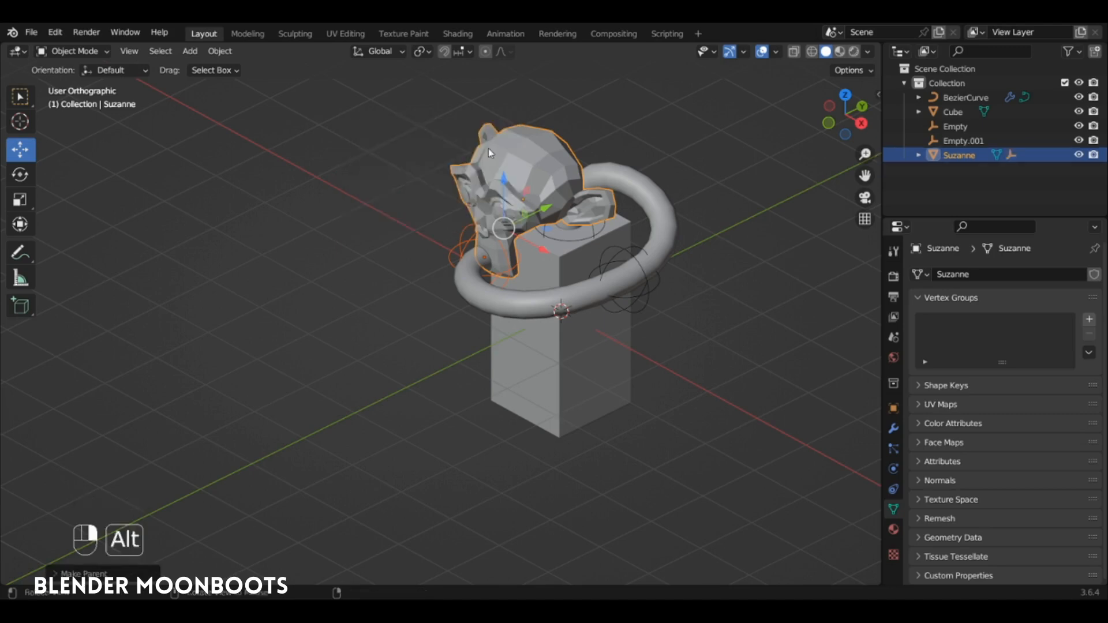
# Parent the hook empty at the block's top to the block, using the Object option.
pyautogui.keyDown('alt'); pyautogui.moveTo(488, 148); pyautogui.dragTo(593, 231); pyautogui.keyUp('alt')
pyautogui.click(586, 232)
pyautogui.keyDown('shift'); pyautogui.click(614, 306); pyautogui.keyUp('shift')
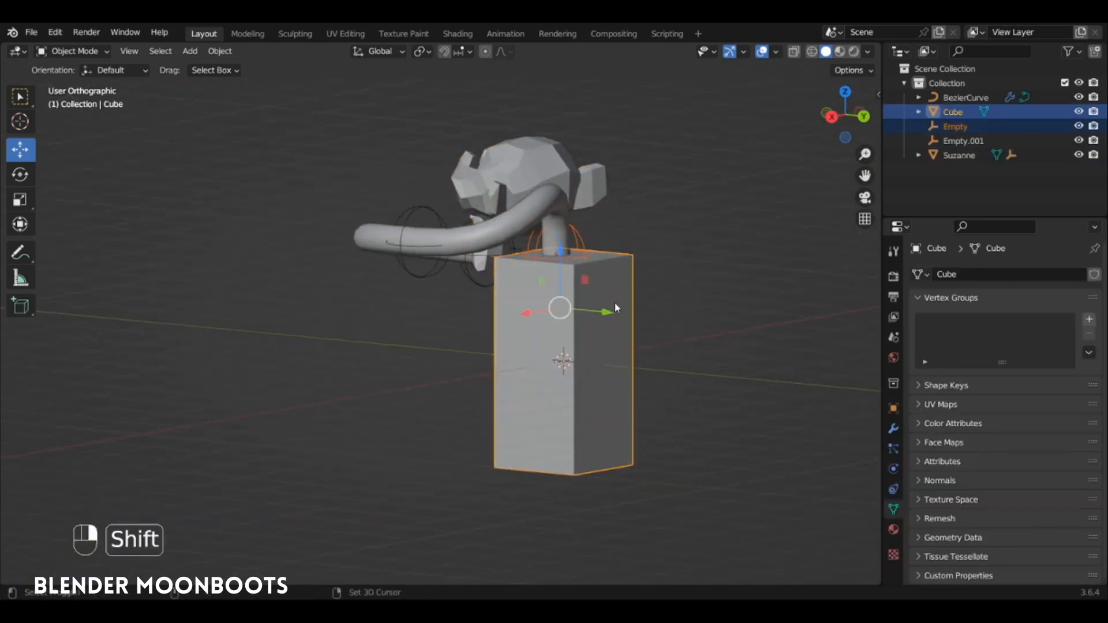
pyautogui.hotkey('ctrl', 'p')
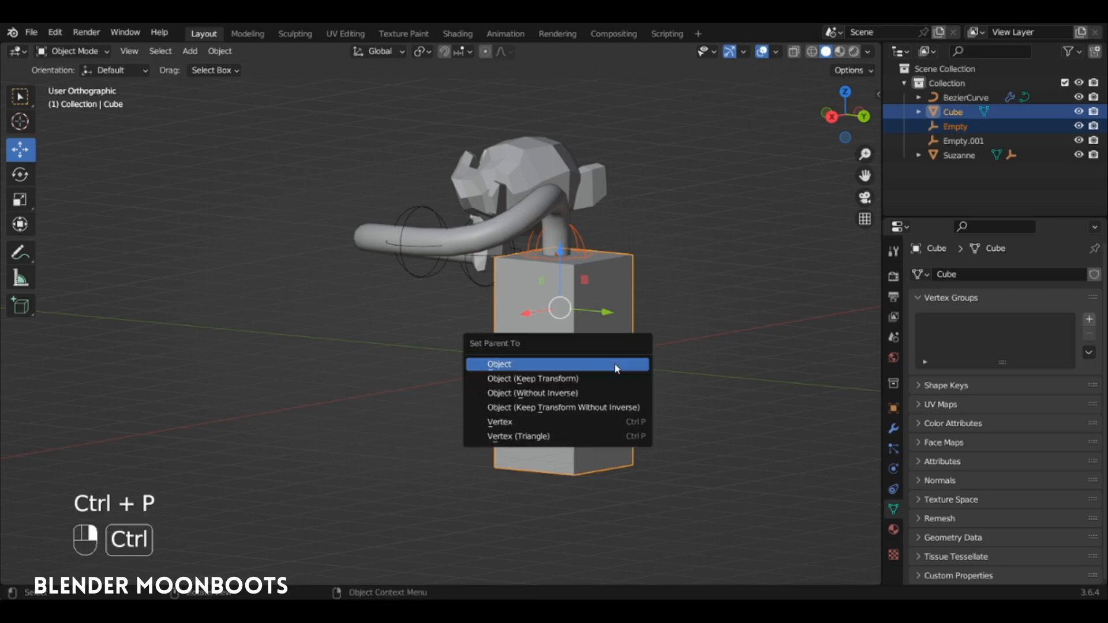
pyautogui.click(614, 365)
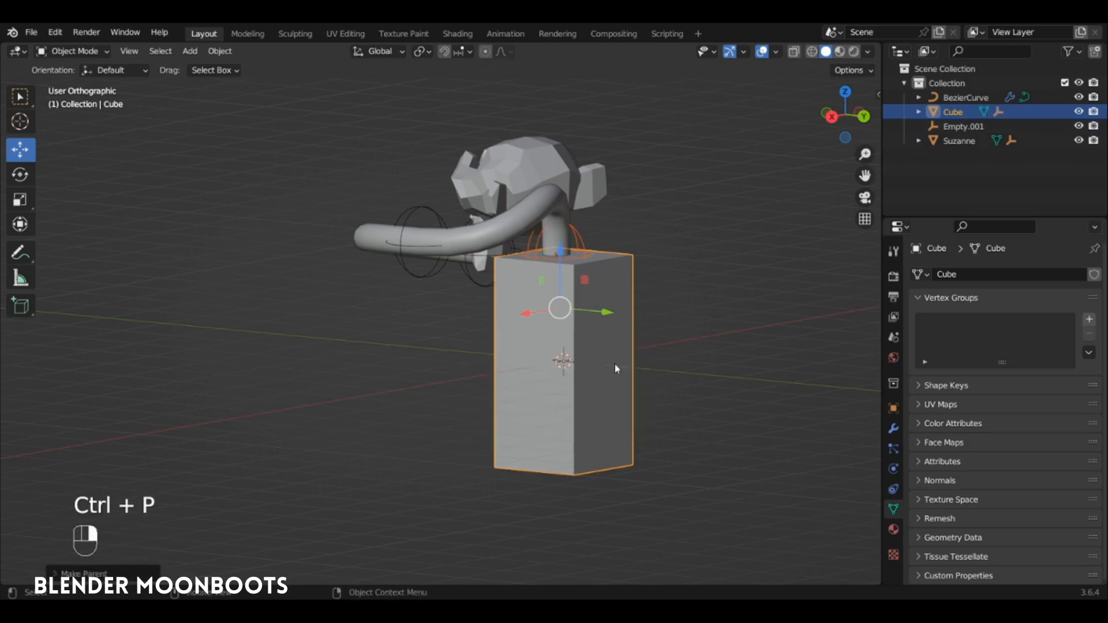
# Test the hose by rotating the block and moving the monkey head, undoing each transformation.
pyautogui.click(614, 364)
pyautogui.press('r')
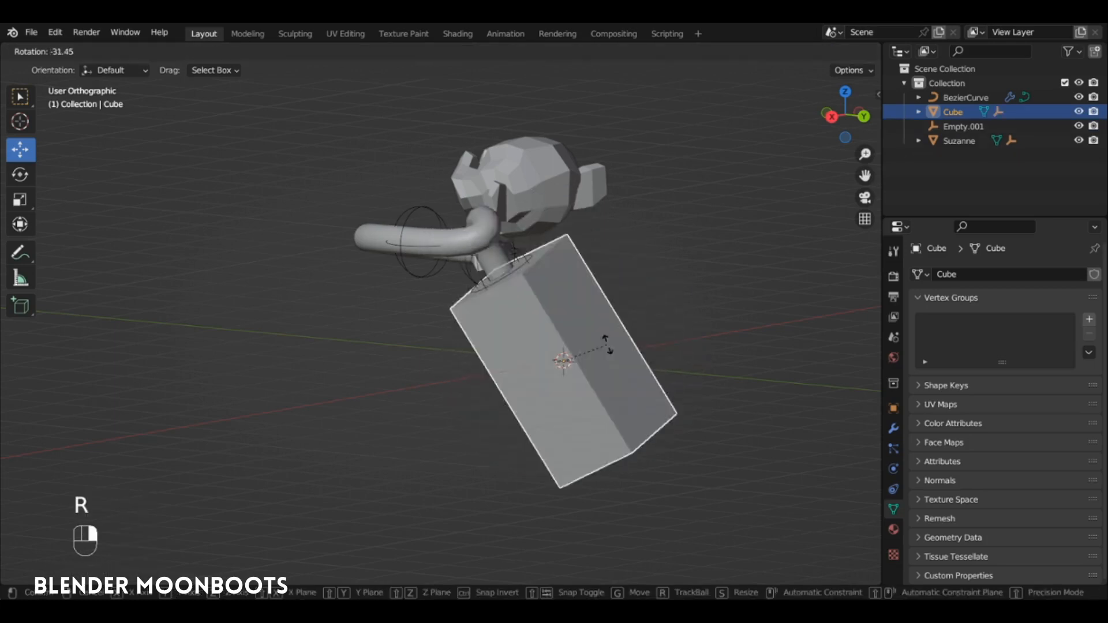
pyautogui.hotkey('ctrl', 'z')
pyautogui.press('g')
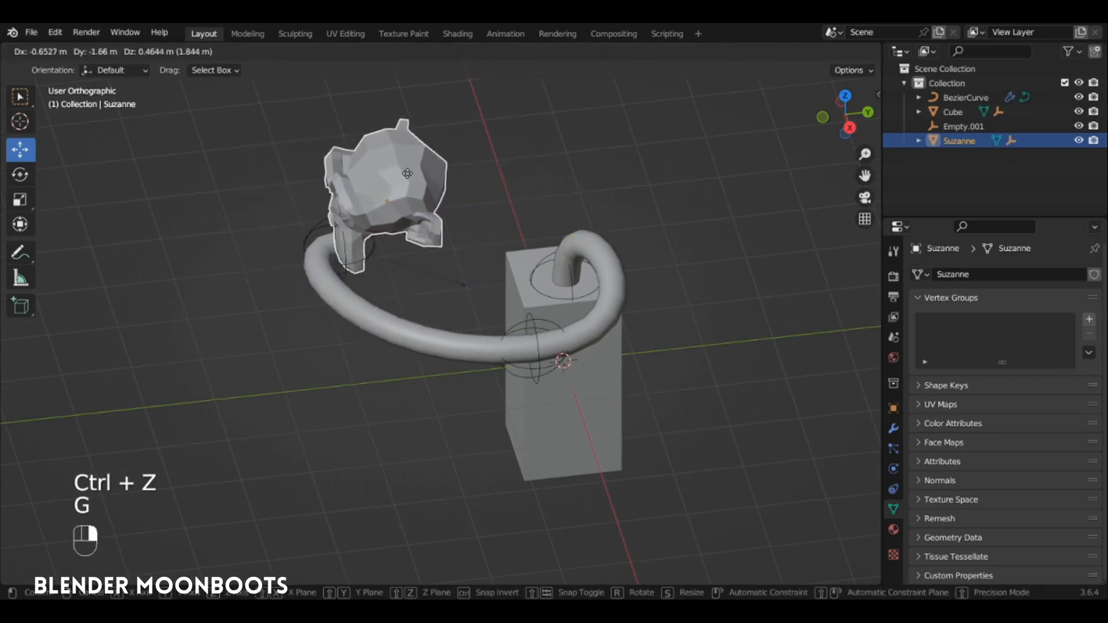
pyautogui.click(490, 161)
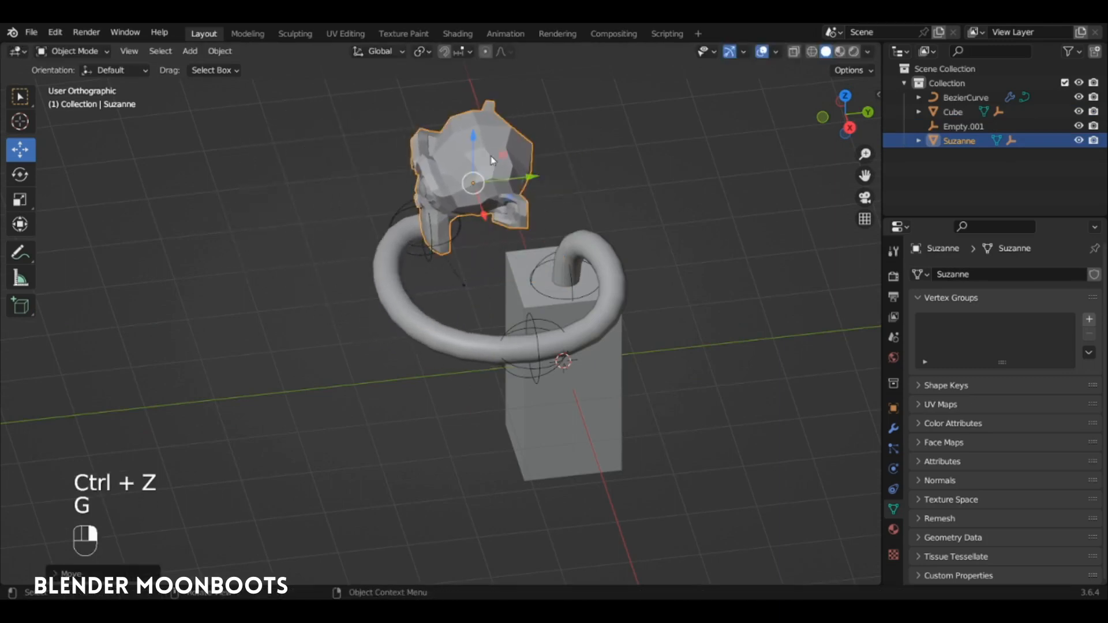
pyautogui.hotkey('ctrl', 'z')
# Try rotating and scaling the side hook empty to reshape the hose's bend, and undo the changes.
pyautogui.moveTo(557, 254); pyautogui.dragTo(613, 230, button='middle')
pyautogui.keyDown('alt'); pyautogui.moveTo(562, 324); pyautogui.dragTo(693, 309, button='middle'); pyautogui.keyUp('alt')
pyautogui.click(670, 323)
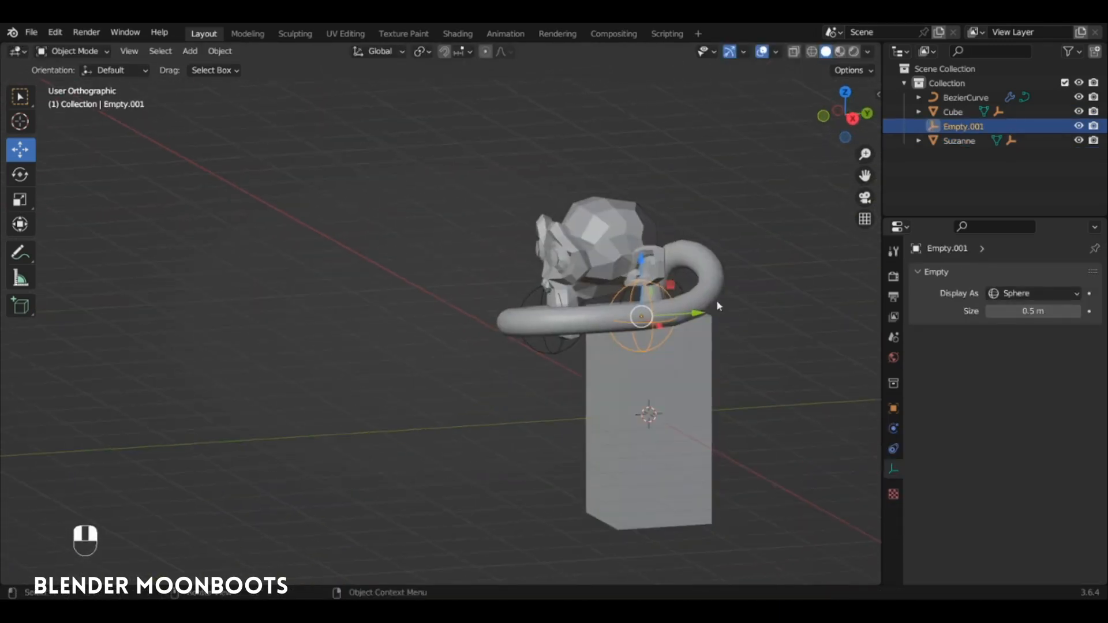
pyautogui.press('r')
pyautogui.press('s')
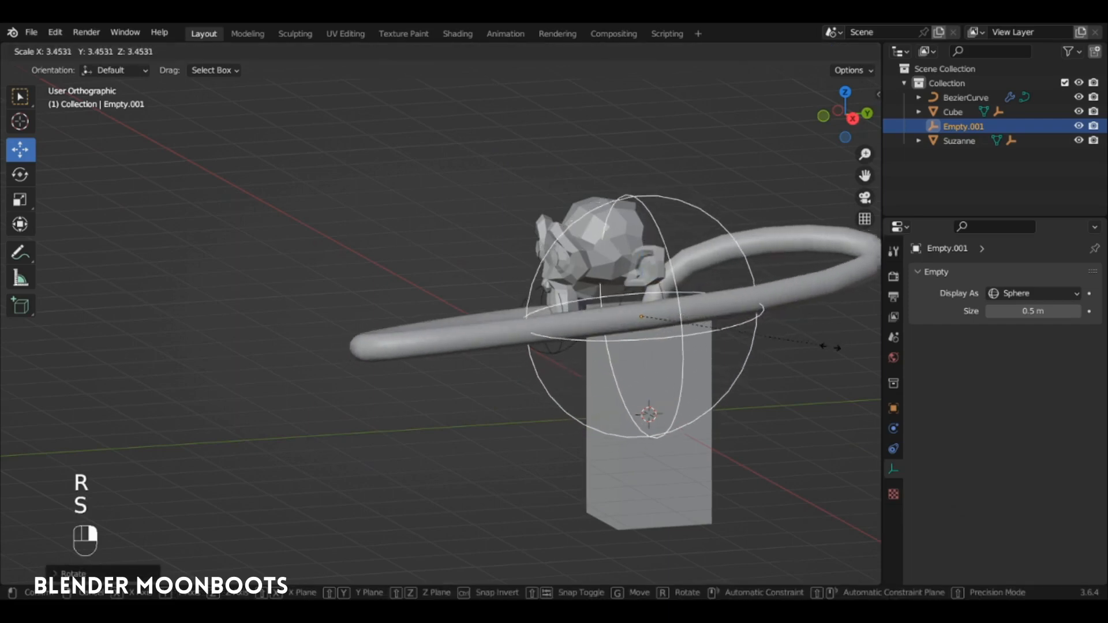
pyautogui.click(726, 337)
pyautogui.hotkey('ctrl', 'z')
pyautogui.keyDown('alt'); pyautogui.moveTo(679, 325); pyautogui.dragTo(703, 353, button='middle'); pyautogui.keyUp('alt')
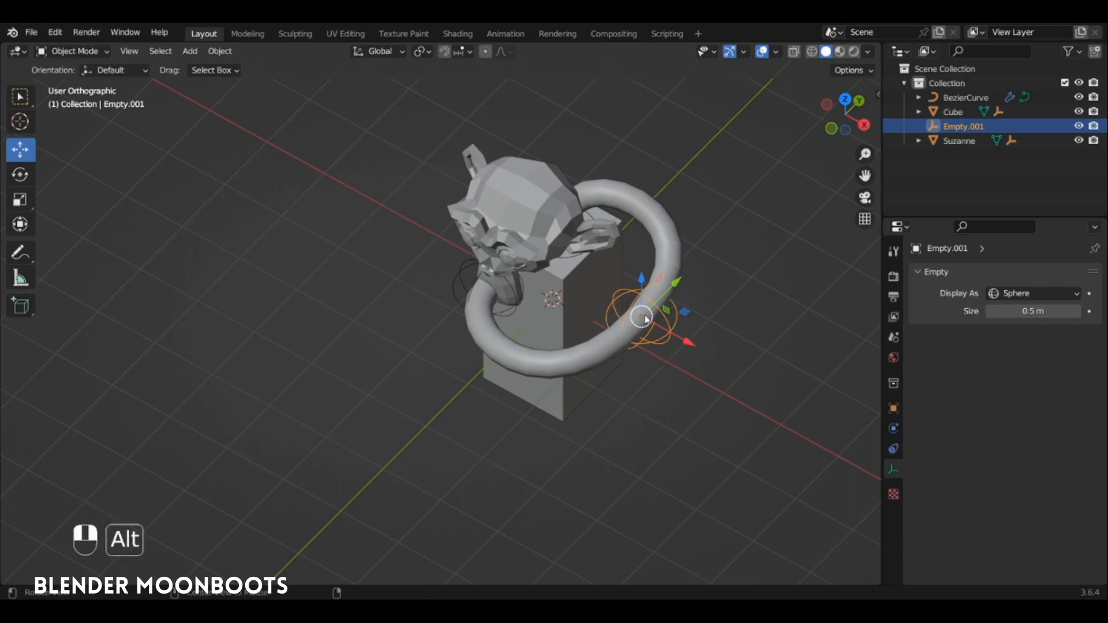
pyautogui.keyDown('alt'); pyautogui.moveTo(645, 320); pyautogui.dragTo(621, 276, button='middle'); pyautogui.keyUp('alt')
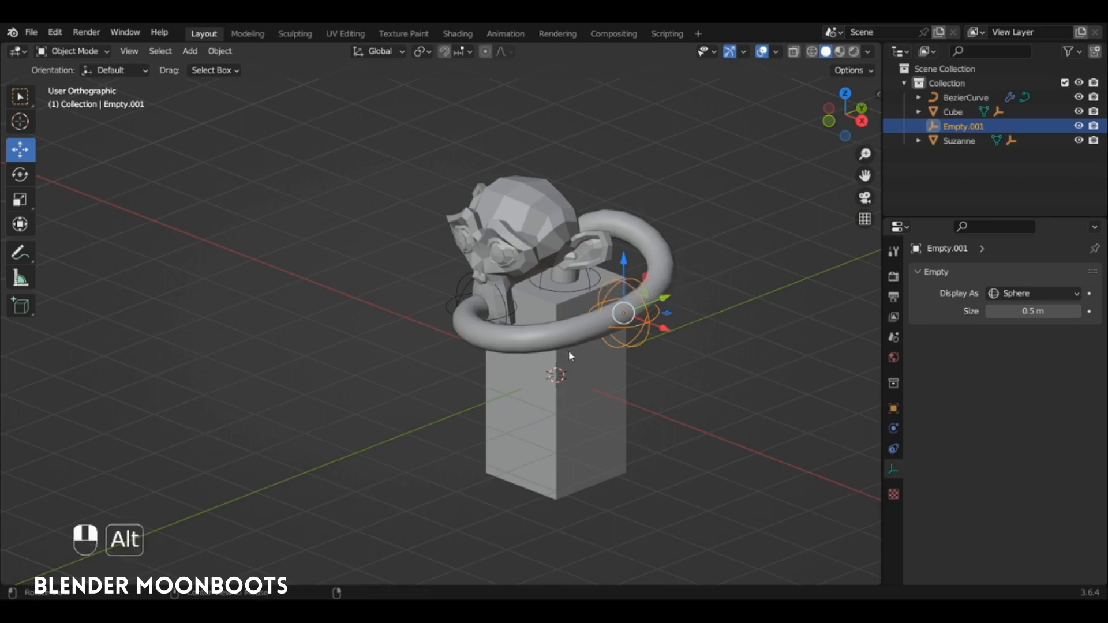
pyautogui.keyDown('alt'); pyautogui.moveTo(569, 350); pyautogui.dragTo(573, 301, button='middle'); pyautogui.keyUp('alt')
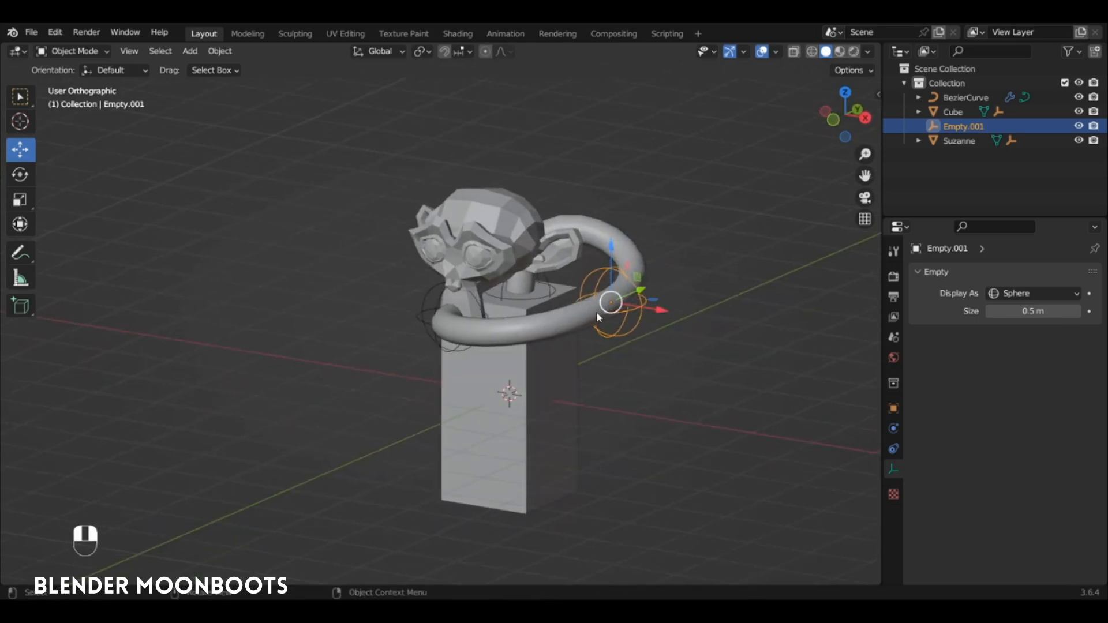
pyautogui.hotkey('ctrl', 'z')
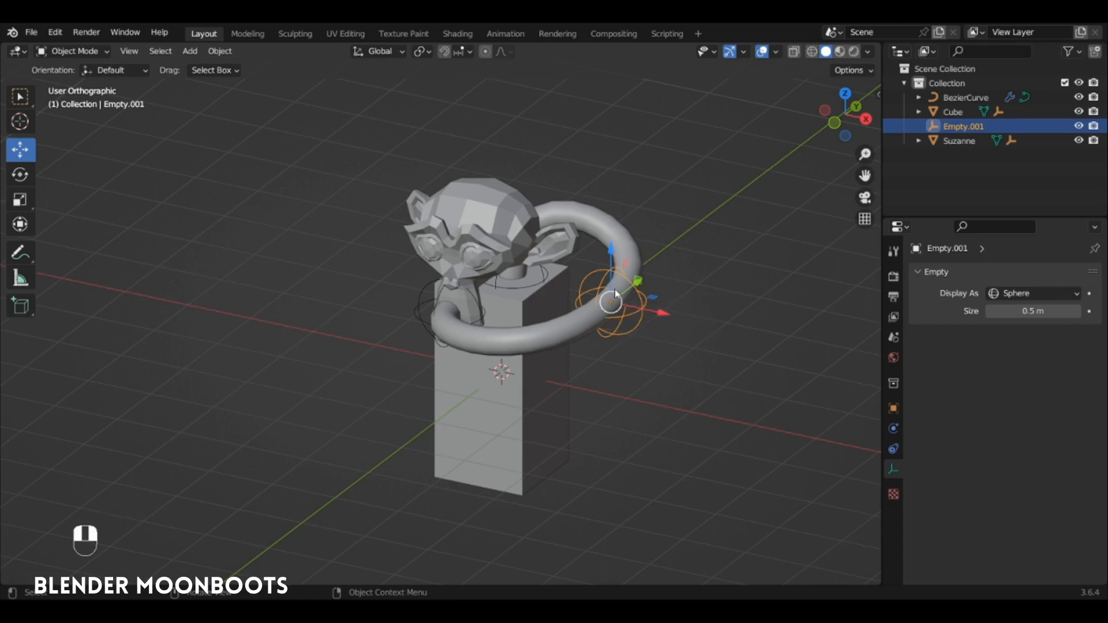
# Try moving the side hook empty to reshape the hose's bend, and undo each move.
pyautogui.moveTo(610, 261); pyautogui.dragTo(511, 338)
pyautogui.hotkey('ctrl', 'z')
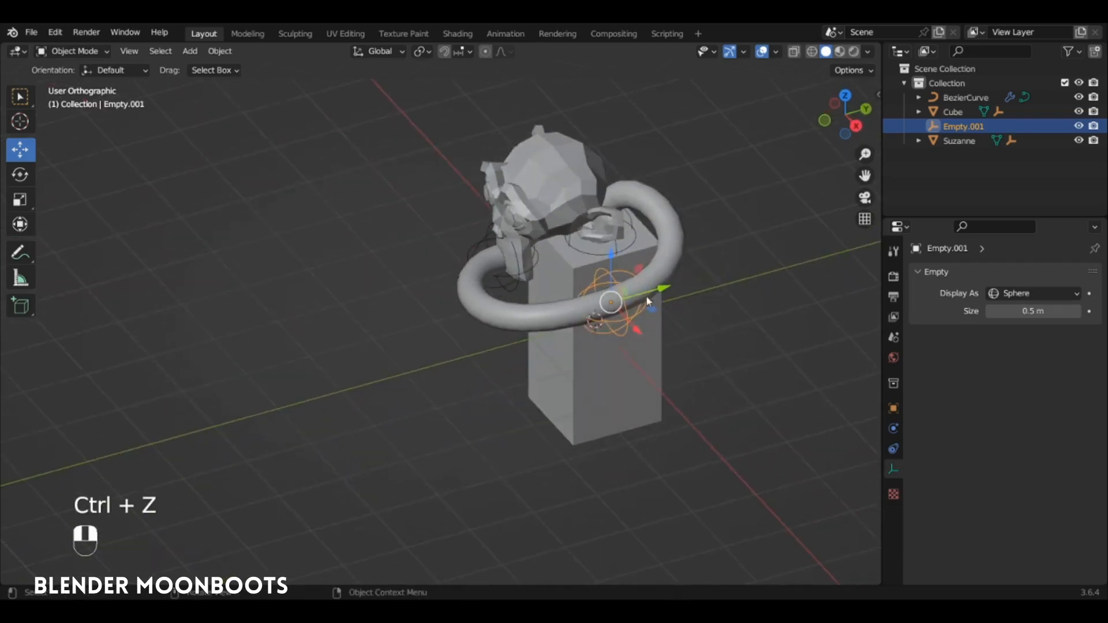
pyautogui.moveTo(646, 297)
pyautogui.mouseDown()
pyautogui.moveTo(574, 316)
pyautogui.moveTo(726, 279)
pyautogui.moveTo(636, 302)
pyautogui.moveTo(652, 302)
pyautogui.mouseUp()
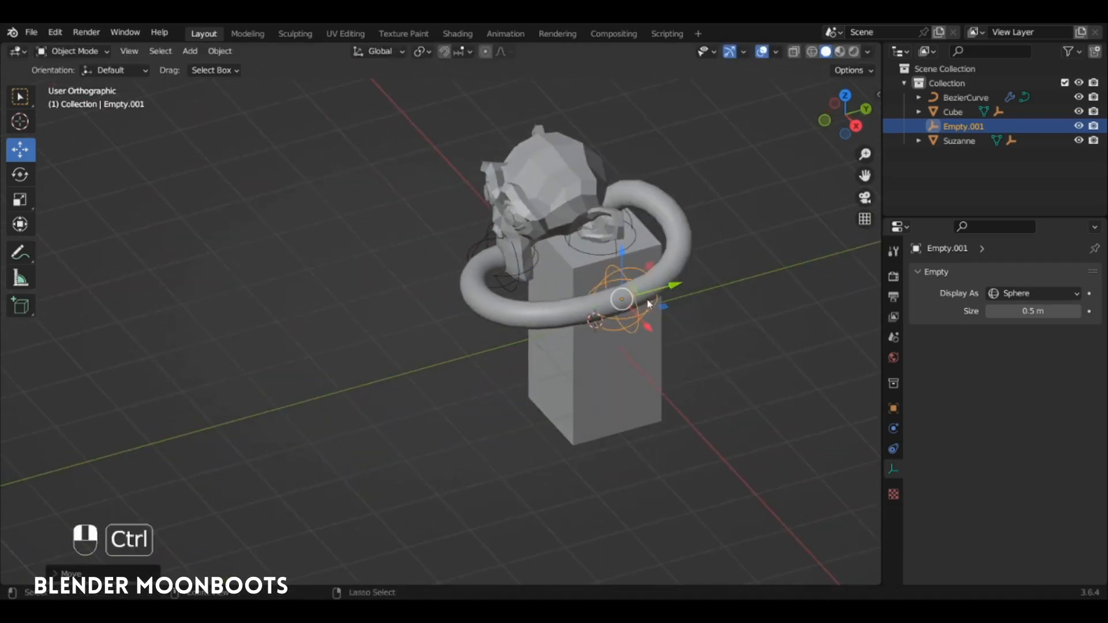
pyautogui.hotkey('ctrl', 'z')
# Delete all three hook empties at the block's top, the hose's side and the monkey's mouth.
pyautogui.moveTo(635, 303); pyautogui.dragTo(626, 241, button='middle')
pyautogui.keyDown('alt'); pyautogui.moveTo(608, 247); pyautogui.dragTo(653, 253); pyautogui.keyUp('alt')
pyautogui.keyDown('shift'); pyautogui.click(654, 253); pyautogui.keyUp('shift')
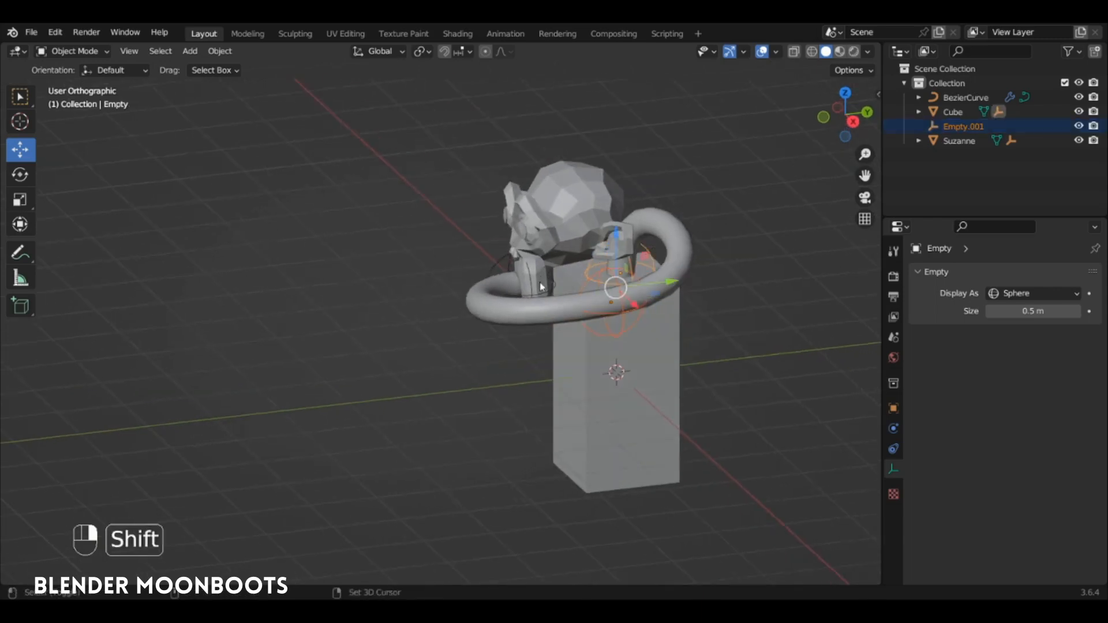
pyautogui.keyDown('alt'); pyautogui.moveTo(541, 285); pyautogui.dragTo(519, 271); pyautogui.keyUp('alt')
pyautogui.keyDown('shift'); pyautogui.click(484, 265); pyautogui.keyUp('shift')
pyautogui.press('x')
pyautogui.click(483, 266)
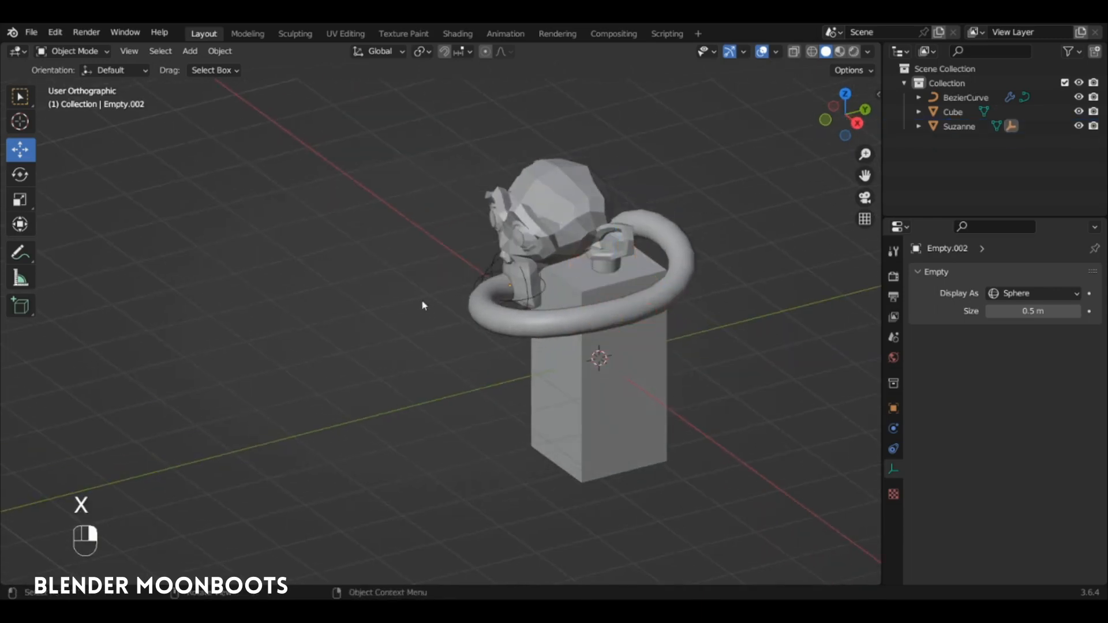
pyautogui.press('x')
pyautogui.click(491, 267)
# Add an armature at the world origin and set its viewport display to In Front.
pyautogui.keyDown('alt'); pyautogui.moveTo(570, 292); pyautogui.dragTo(596, 313); pyautogui.keyUp('alt')
pyautogui.hotkey('shift', 'a')
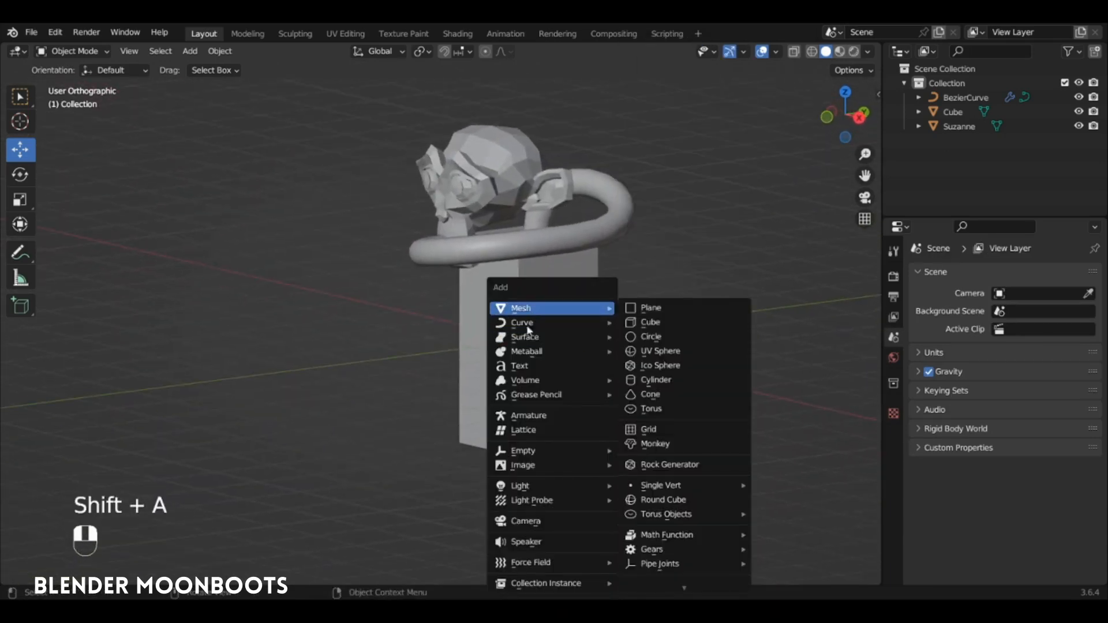
pyautogui.click(552, 420)
pyautogui.keyDown('alt'); pyautogui.moveTo(563, 410); pyautogui.dragTo(594, 399); pyautogui.keyUp('alt')
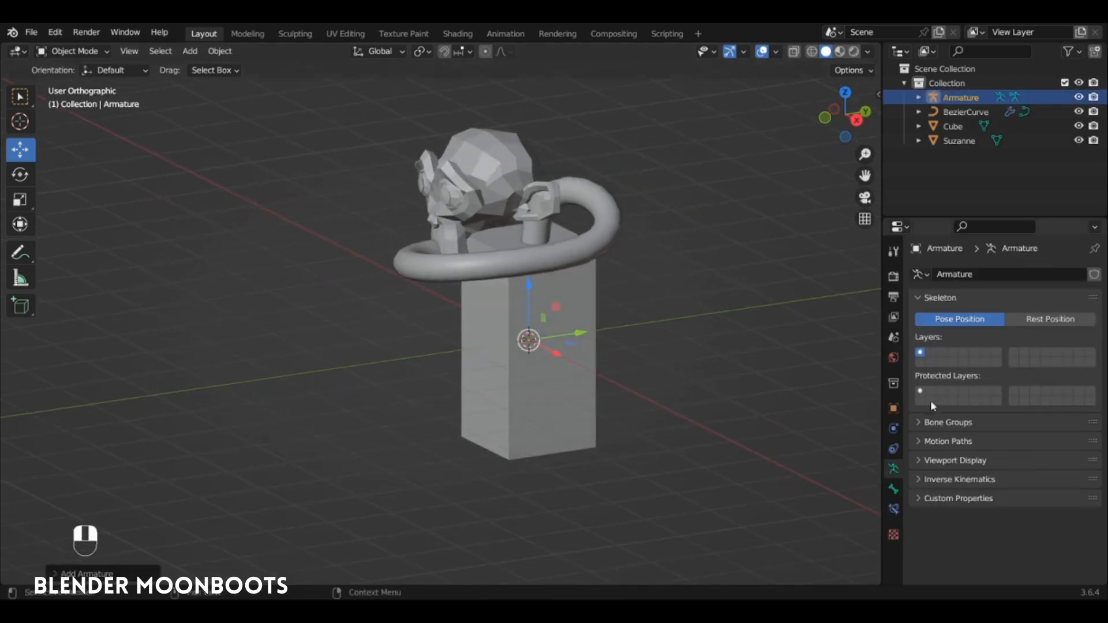
pyautogui.click(894, 408)
pyautogui.scroll(-1, 945, 470)
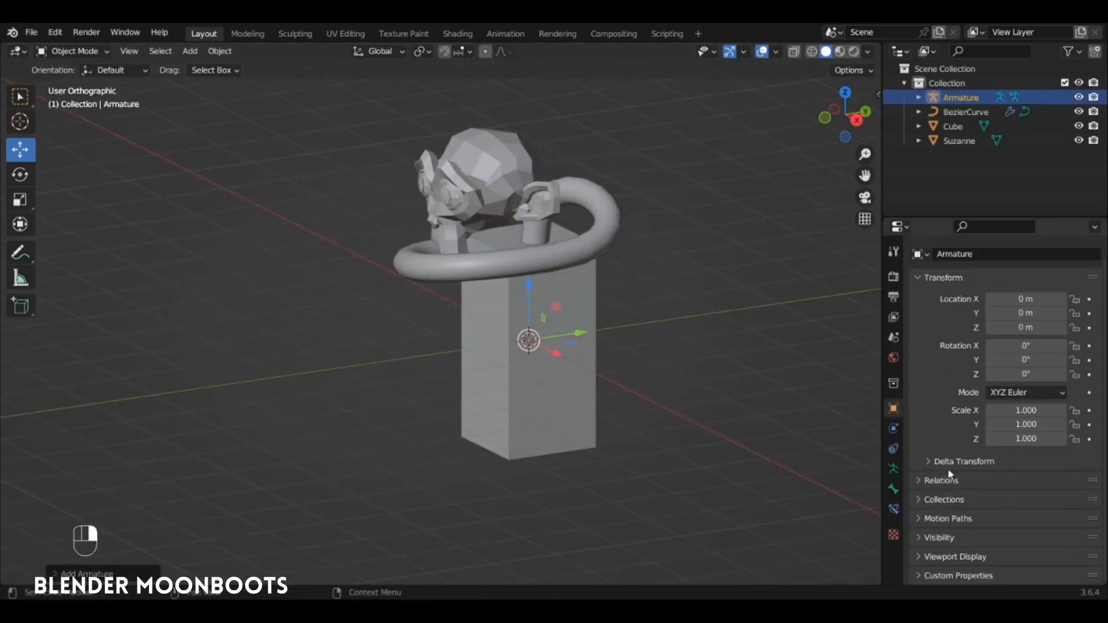
pyautogui.click(917, 557)
pyautogui.scroll(-4, 992, 524)
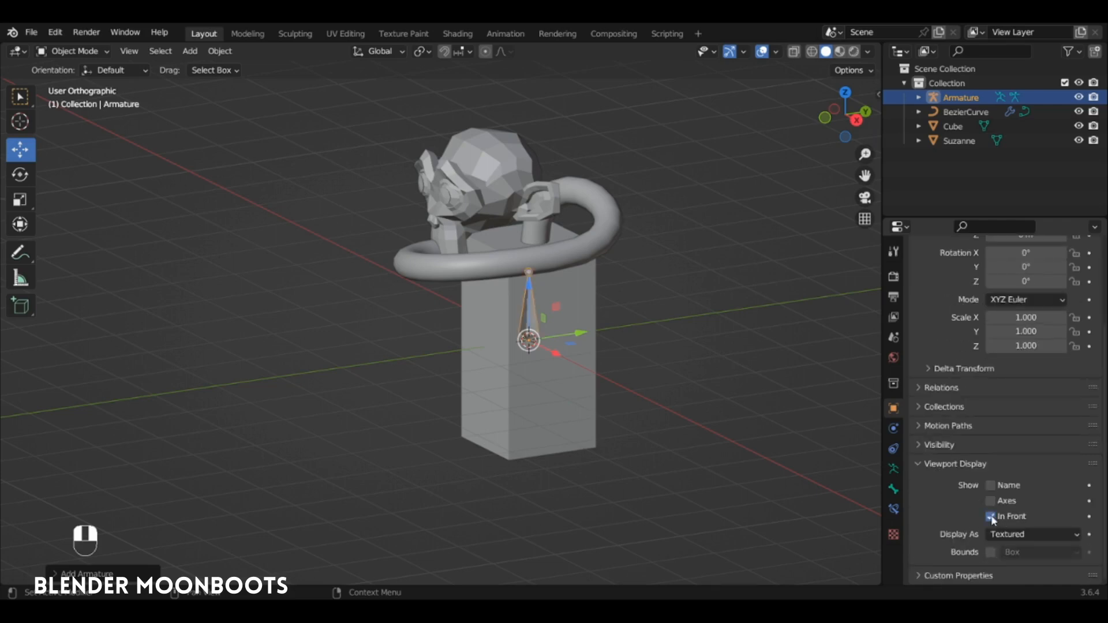
# Lengthen the armature's bone by moving its base joint down to the lower part of the block.
pyautogui.keyDown('alt'); pyautogui.moveTo(573, 314); pyautogui.dragTo(530, 278); pyautogui.keyUp('alt')
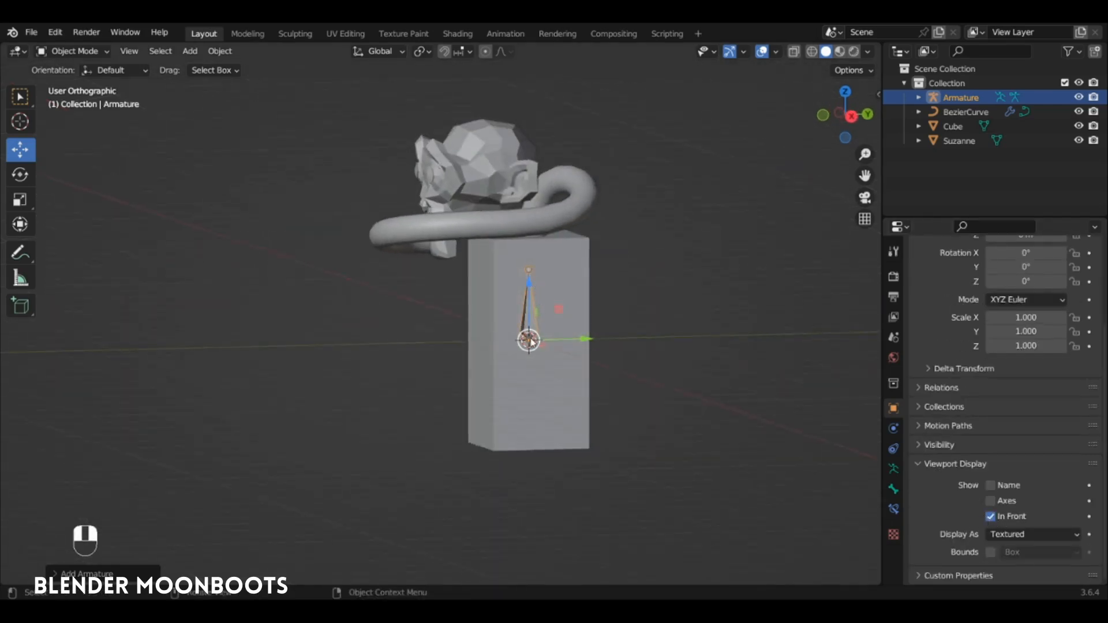
pyautogui.press('Tab')
pyautogui.hotkey('shift', 'space')
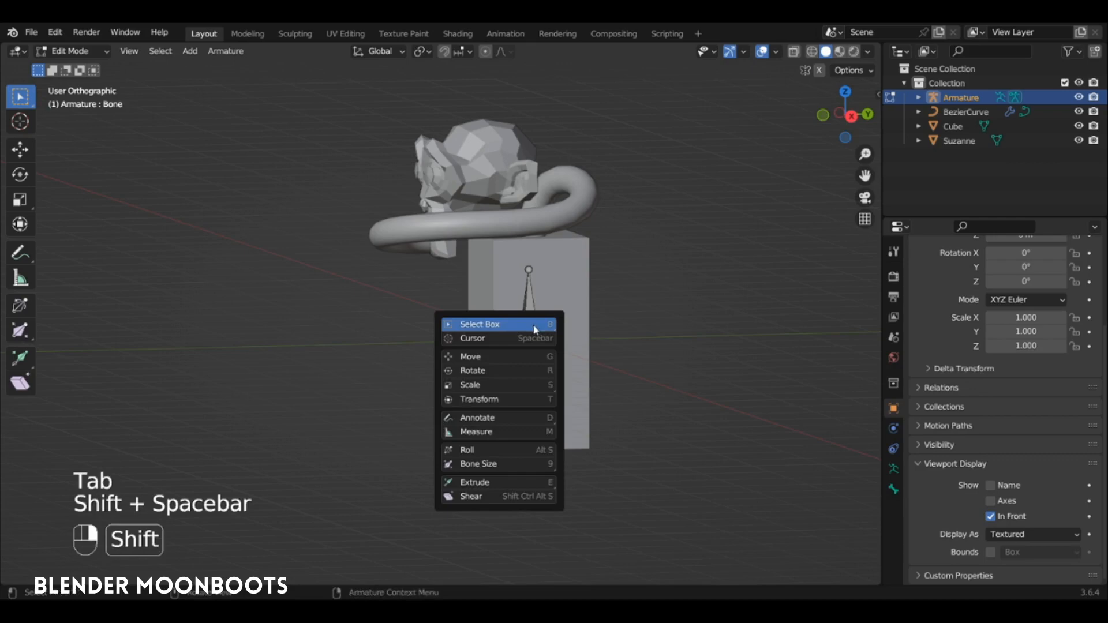
pyautogui.click(487, 356)
pyautogui.moveTo(529, 283); pyautogui.dragTo(432, 387)
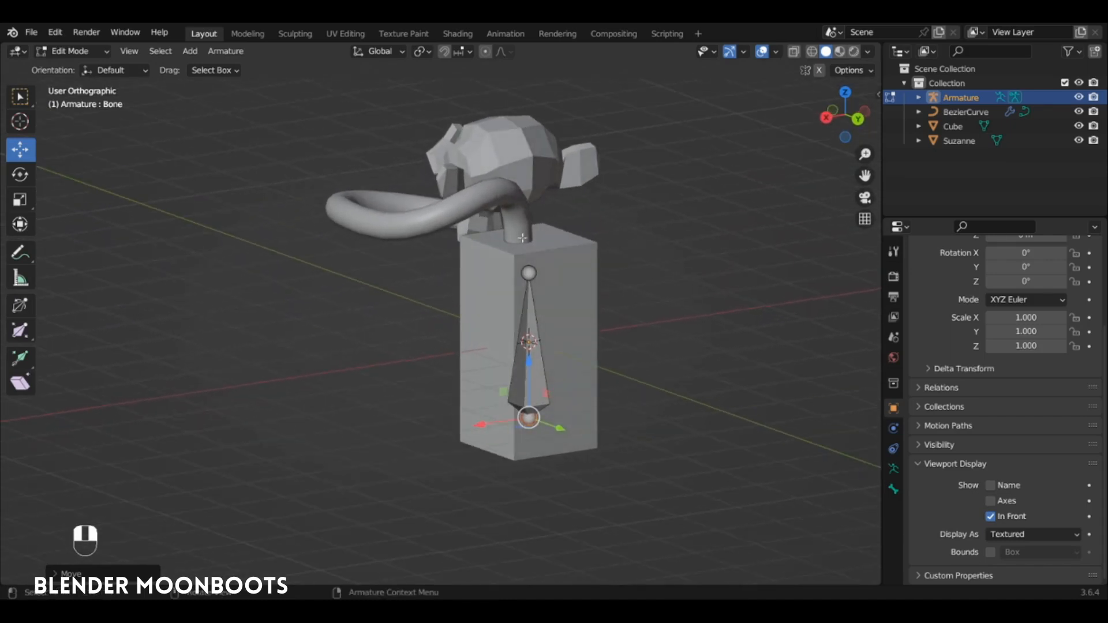
pyautogui.press('Tab')
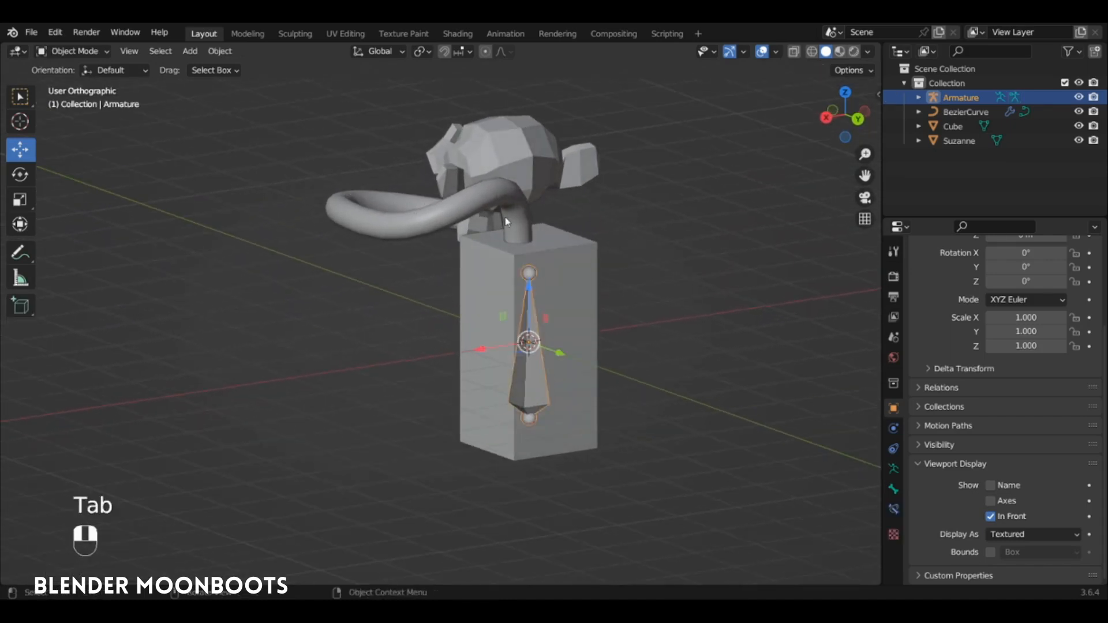
# Snap the 3D cursor to the hose curve's end point at the block's top.
pyautogui.click(534, 228)
pyautogui.press('Tab')
pyautogui.click(518, 244)
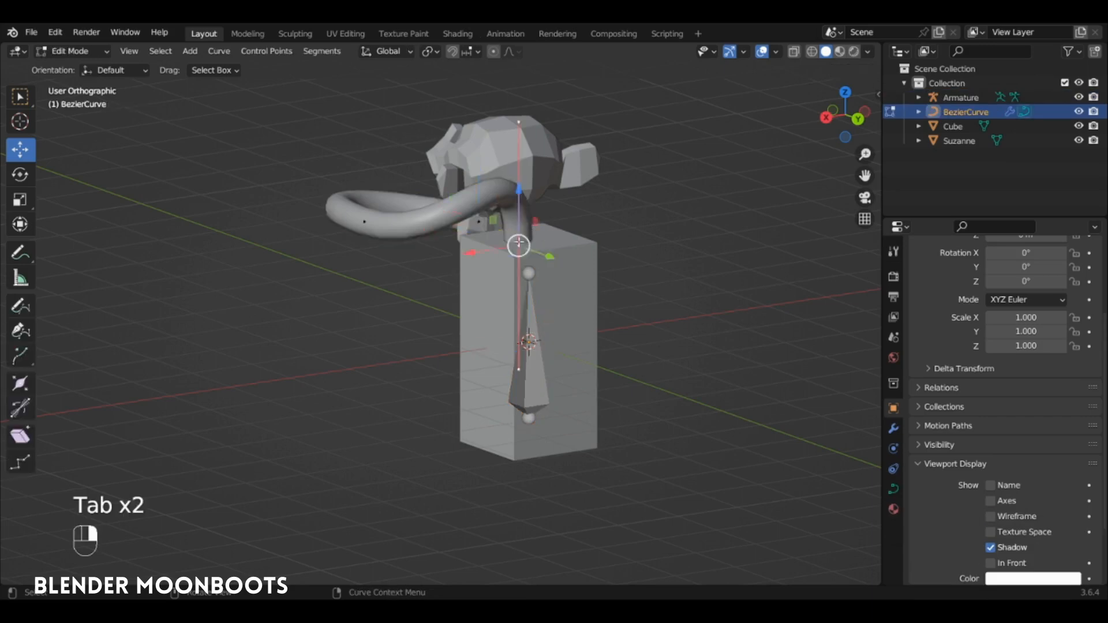
pyautogui.moveTo(542, 250)
pyautogui.keyDown('alt'); pyautogui.mouseDown()
pyautogui.moveTo(525, 237)
pyautogui.moveTo(537, 248)
pyautogui.mouseUp(); pyautogui.keyUp('alt')
pyautogui.hotkey('shift', 's')
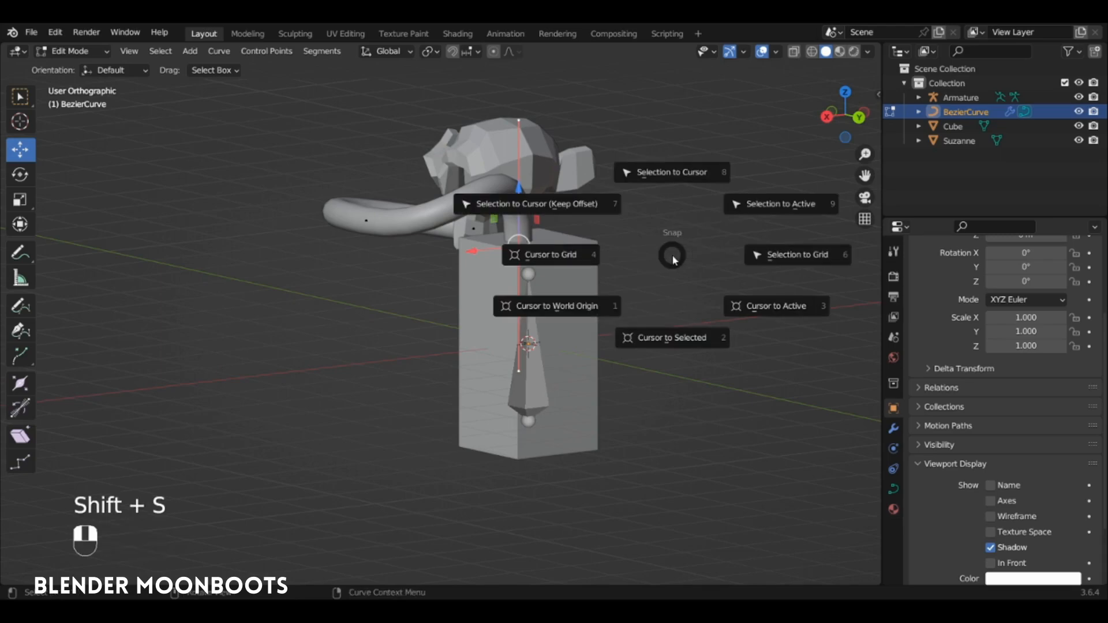
pyautogui.click(703, 345)
# Add a bone to the armature at the hose end on the block's top.
pyautogui.press('Tab')
pyautogui.click(535, 359)
pyautogui.keyDown('alt'); pyautogui.moveTo(534, 359); pyautogui.dragTo(557, 369); pyautogui.keyUp('alt')
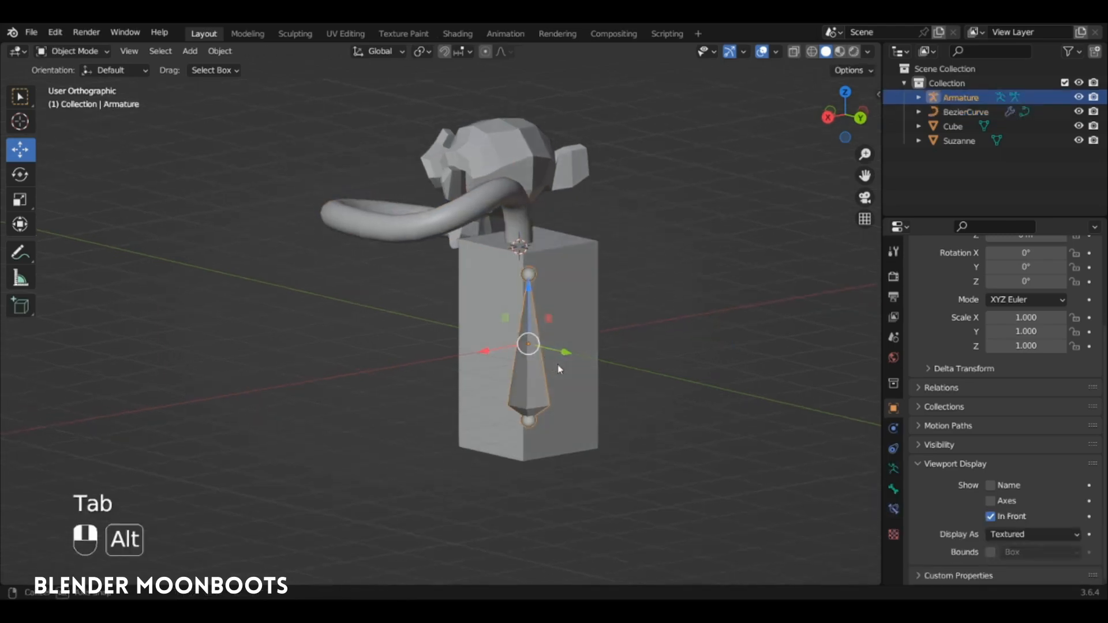
pyautogui.press('Tab')
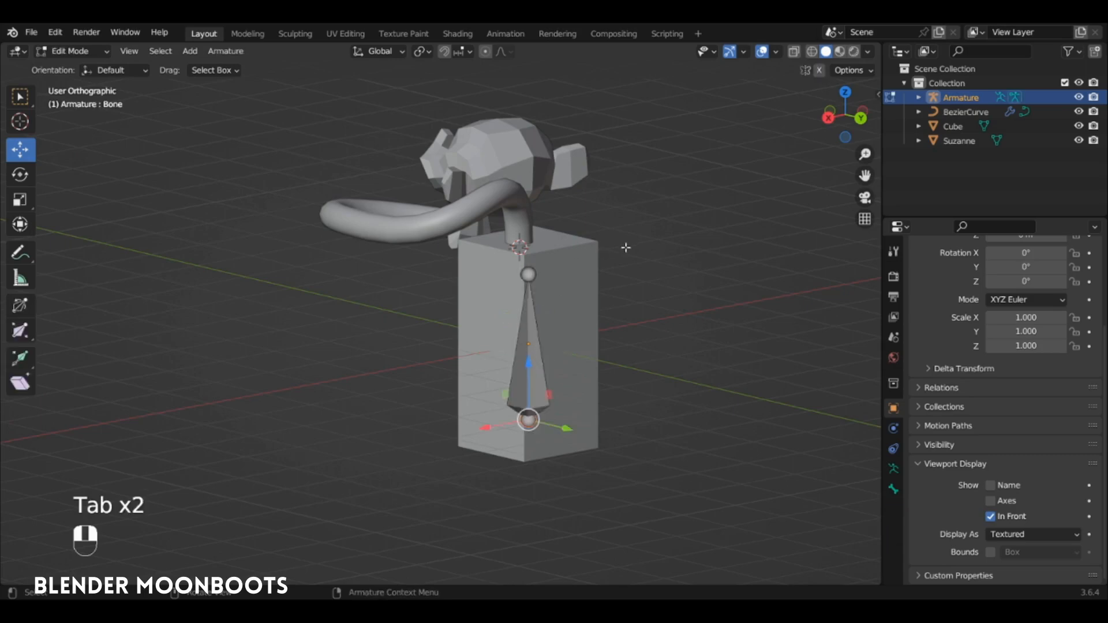
pyautogui.hotkey('shift', 'a')
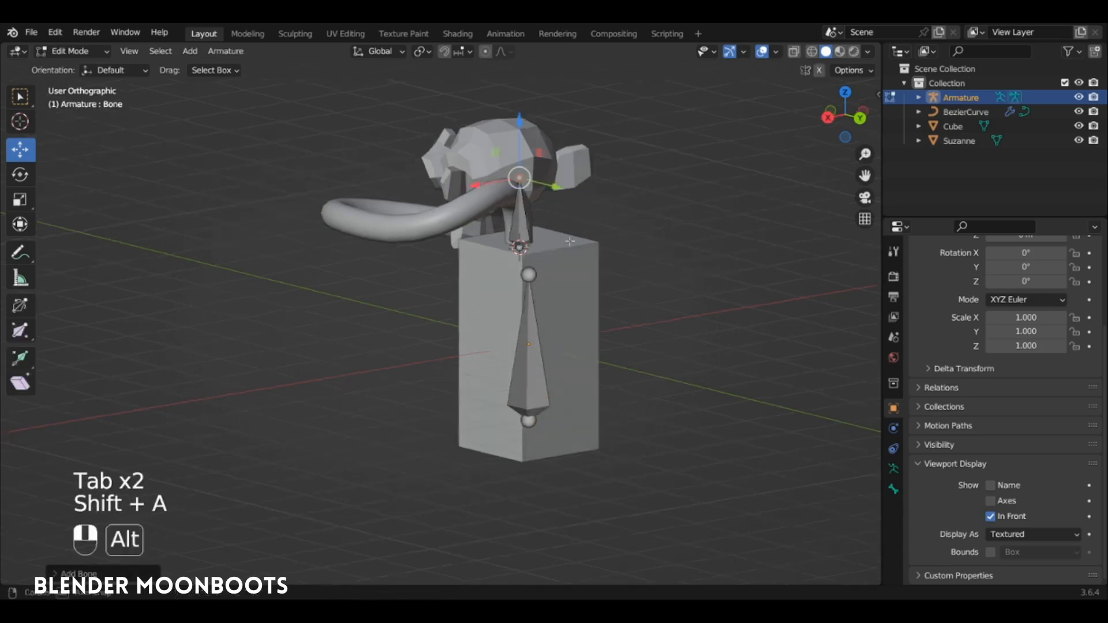
# Snap the 3D cursor to the hose curve's middle control point at the side bend.
pyautogui.keyDown('alt'); pyautogui.moveTo(674, 239); pyautogui.dragTo(702, 284); pyautogui.keyUp('alt')
pyautogui.press('Tab')
pyautogui.click(653, 253)
pyautogui.press('Tab')
pyautogui.click(642, 257)
pyautogui.hotkey('shift', 's')
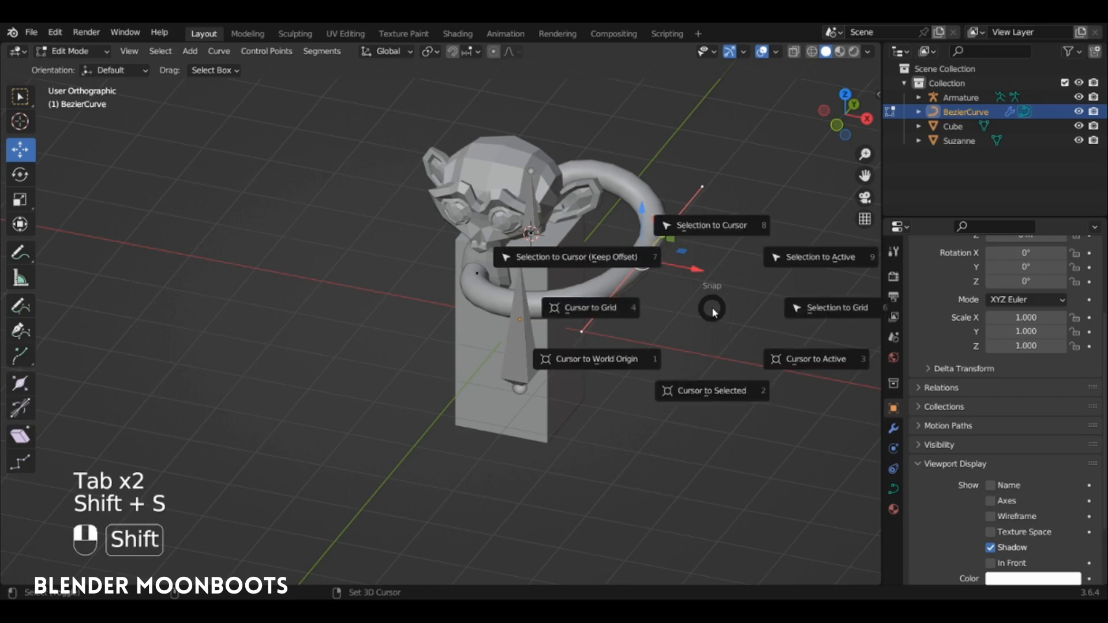
pyautogui.click(697, 395)
# Add a bone to the armature at the hose's side bend.
pyautogui.keyDown('alt'); pyautogui.moveTo(665, 333); pyautogui.dragTo(571, 346); pyautogui.keyUp('alt')
pyautogui.press('Tab')
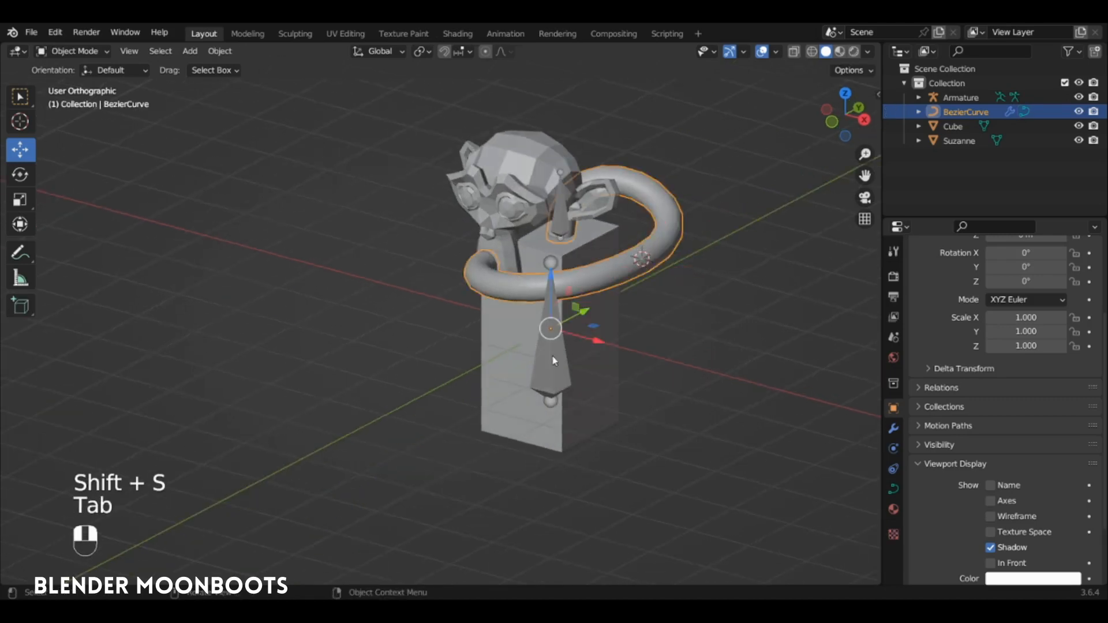
pyautogui.click(561, 356)
pyautogui.press('Tab')
pyautogui.hotkey('shift', 'a')
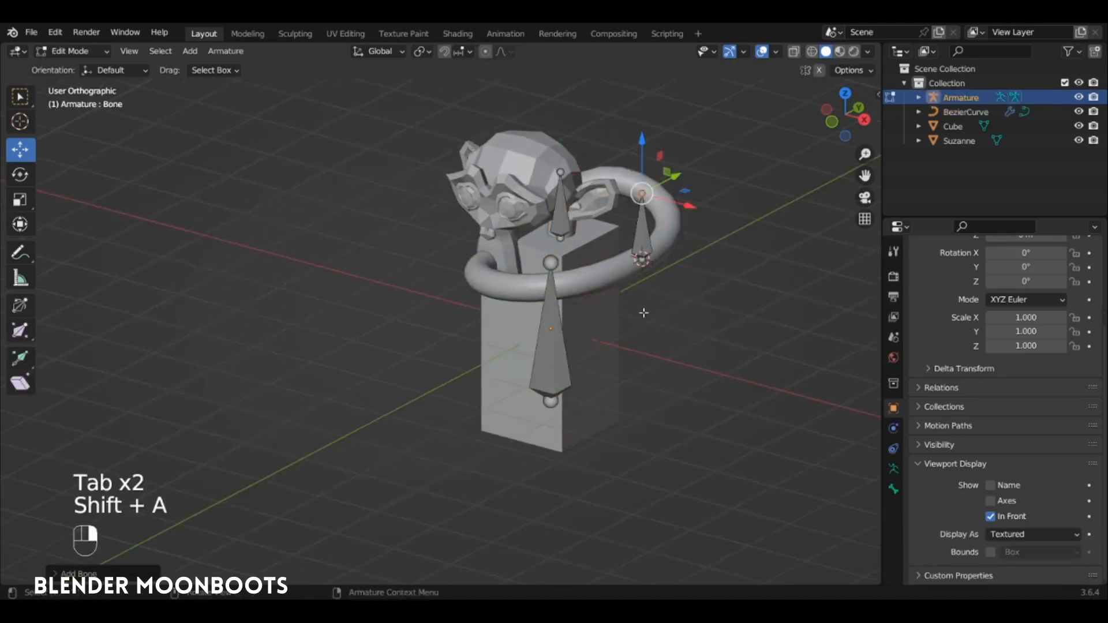
# Snap the 3D cursor to the hose curve's end point at the monkey's mouth.
pyautogui.keyDown('alt'); pyautogui.moveTo(643, 312); pyautogui.dragTo(536, 323); pyautogui.keyUp('alt')
pyautogui.press('Tab')
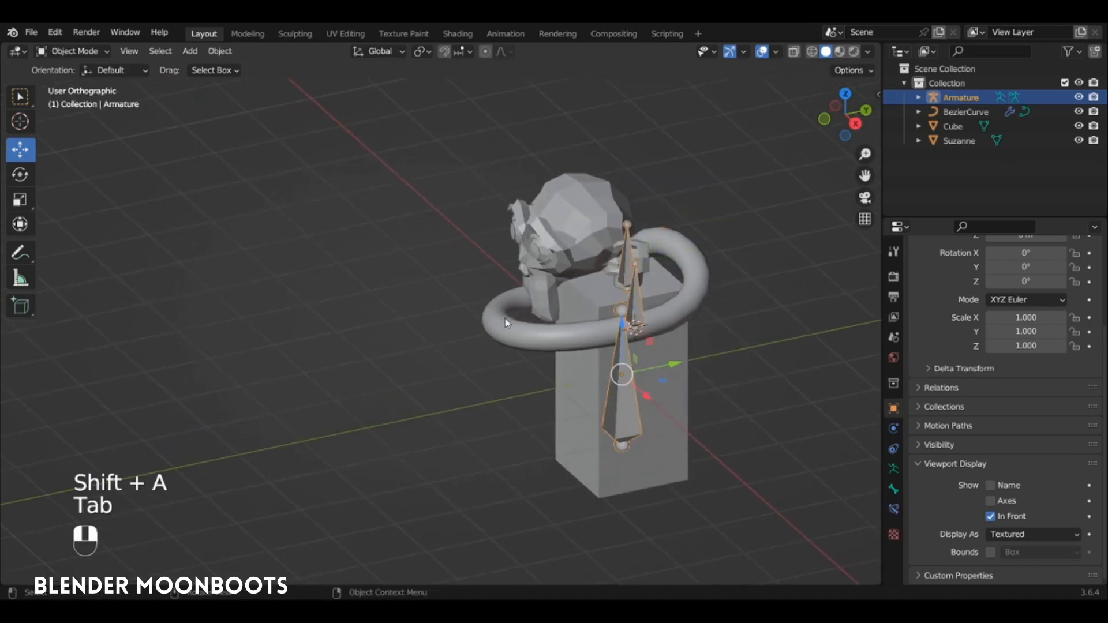
pyautogui.click(529, 303)
pyautogui.press('Tab')
pyautogui.hotkey('shift', 's')
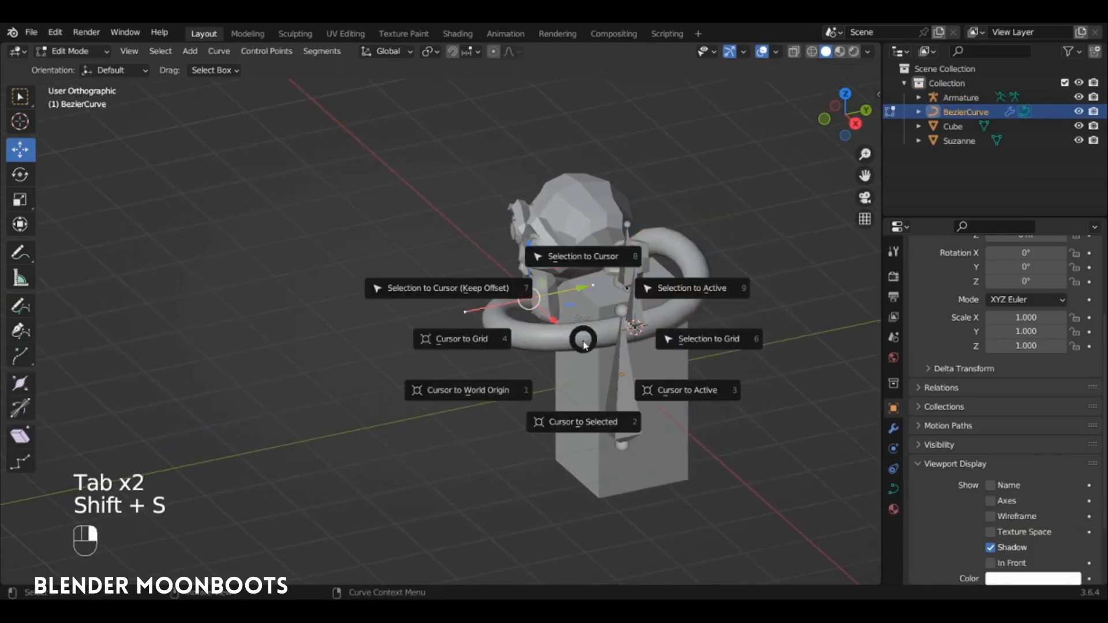
pyautogui.click(565, 419)
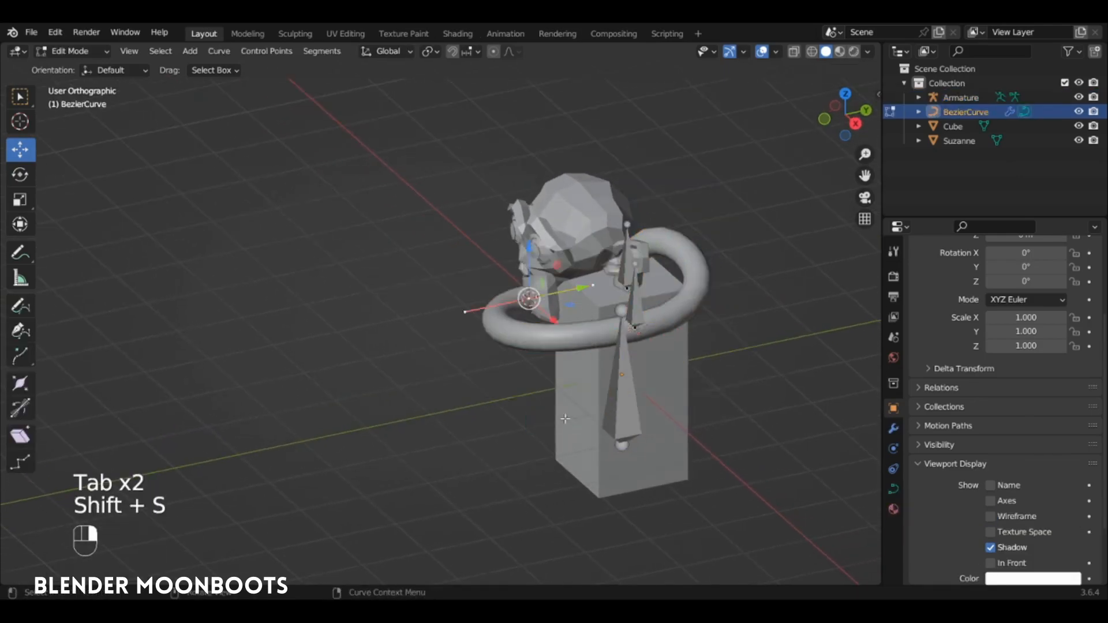
# Add a bone to the armature at the hose end by the monkey's mouth.
pyautogui.press('Tab')
pyautogui.click(610, 378)
pyautogui.press('Tab')
pyautogui.hotkey('shift', 'a')
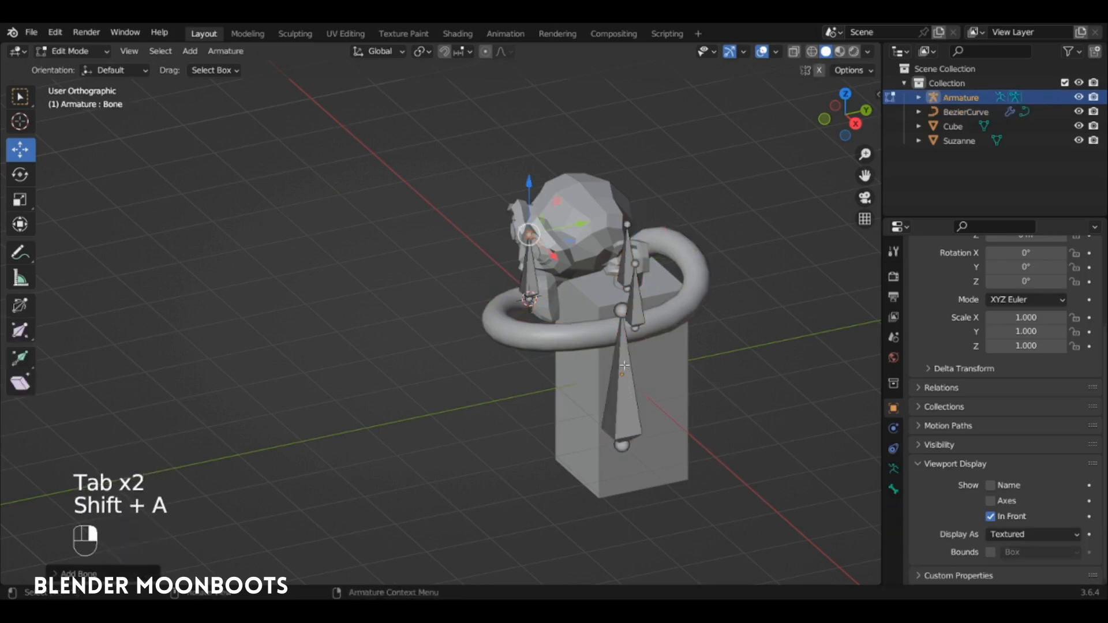
# Hook the hose's end point at the monkey's mouth to the mouth bone with Hook to Selected Object Bone.
pyautogui.keyDown('alt'); pyautogui.moveTo(624, 365); pyautogui.dragTo(538, 344); pyautogui.keyUp('alt')
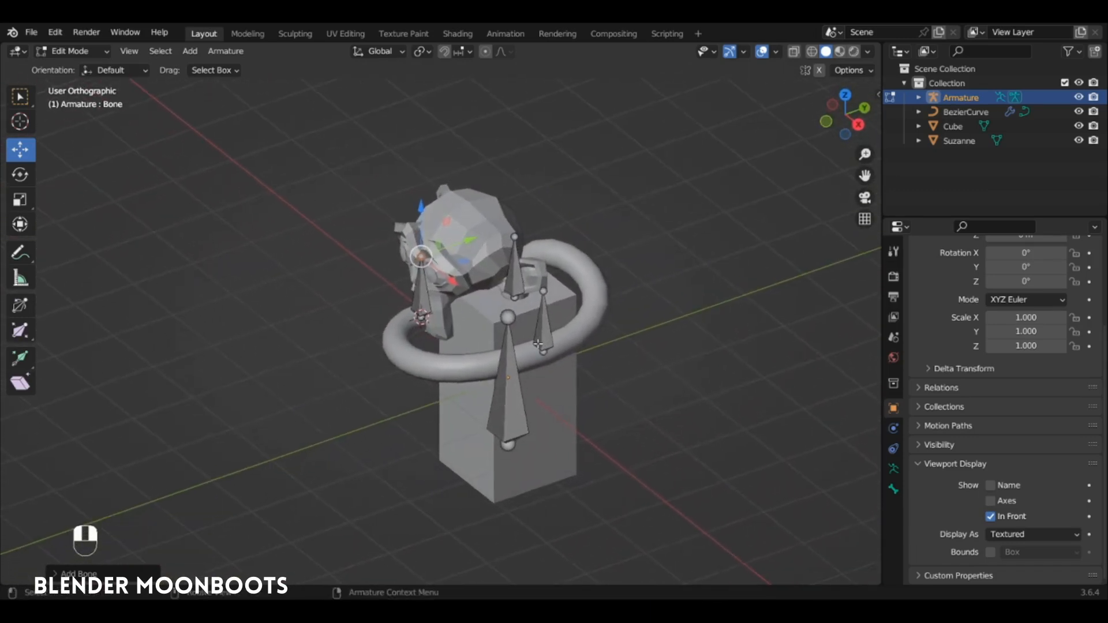
pyautogui.click(421, 296)
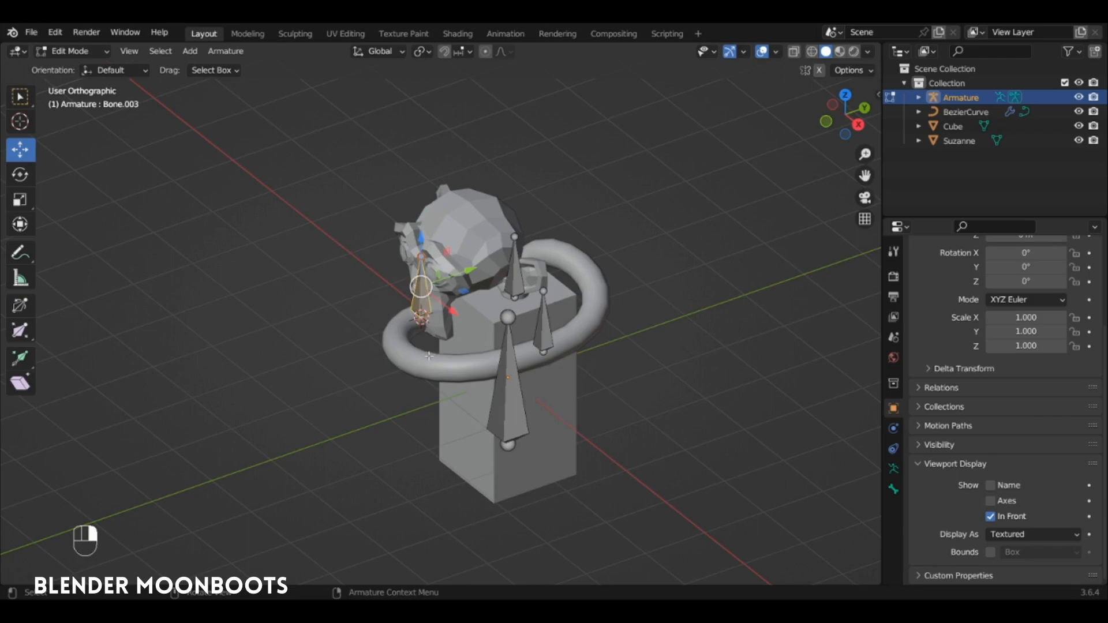
pyautogui.press('Tab')
pyautogui.press('shift')
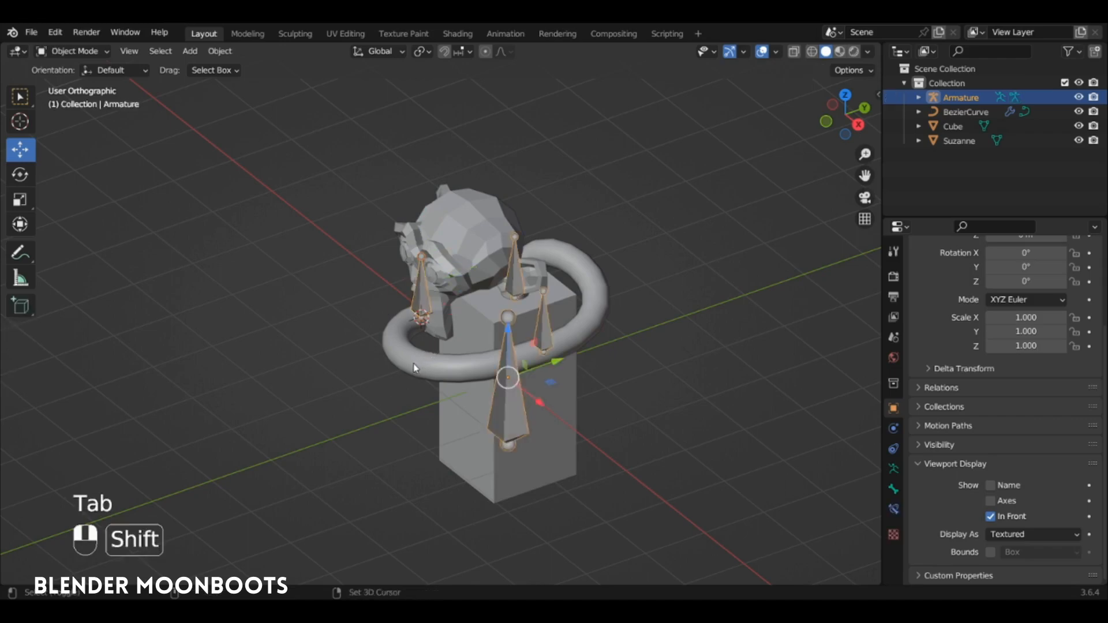
pyautogui.keyDown('shift'); pyautogui.click(414, 368); pyautogui.keyUp('shift')
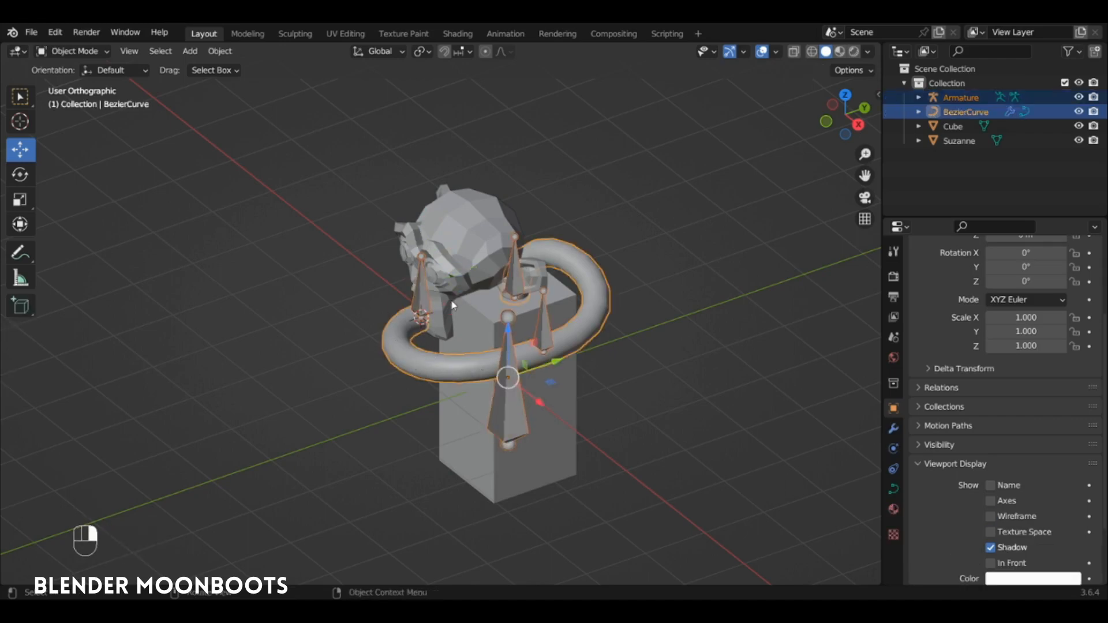
pyautogui.press('Tab')
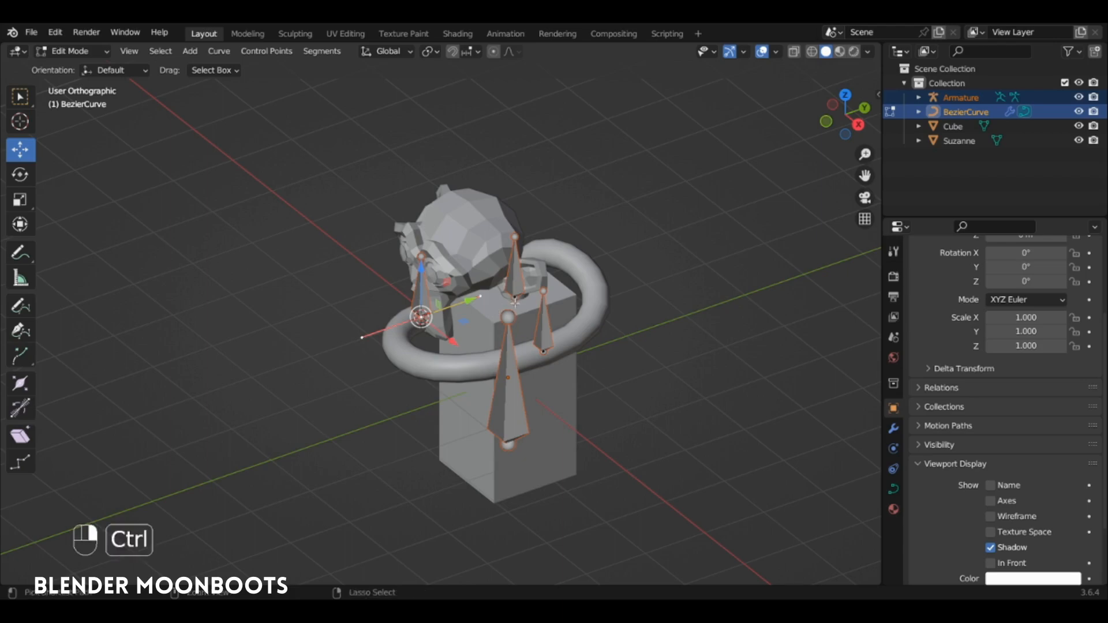
pyautogui.hotkey('ctrl', 'h')
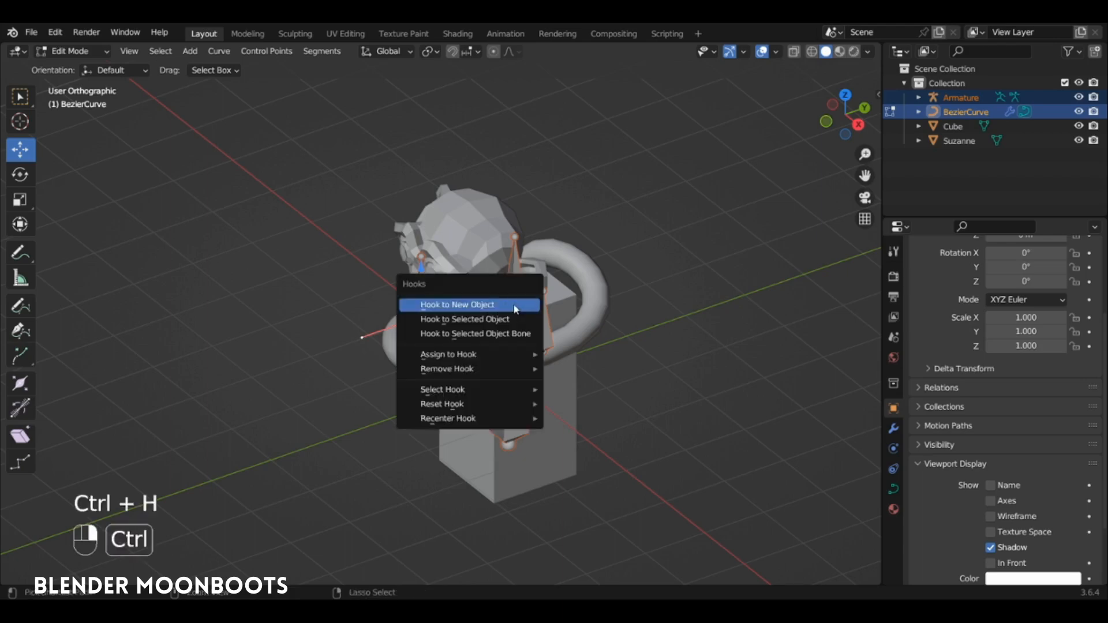
pyautogui.click(523, 334)
pyautogui.press('Tab')
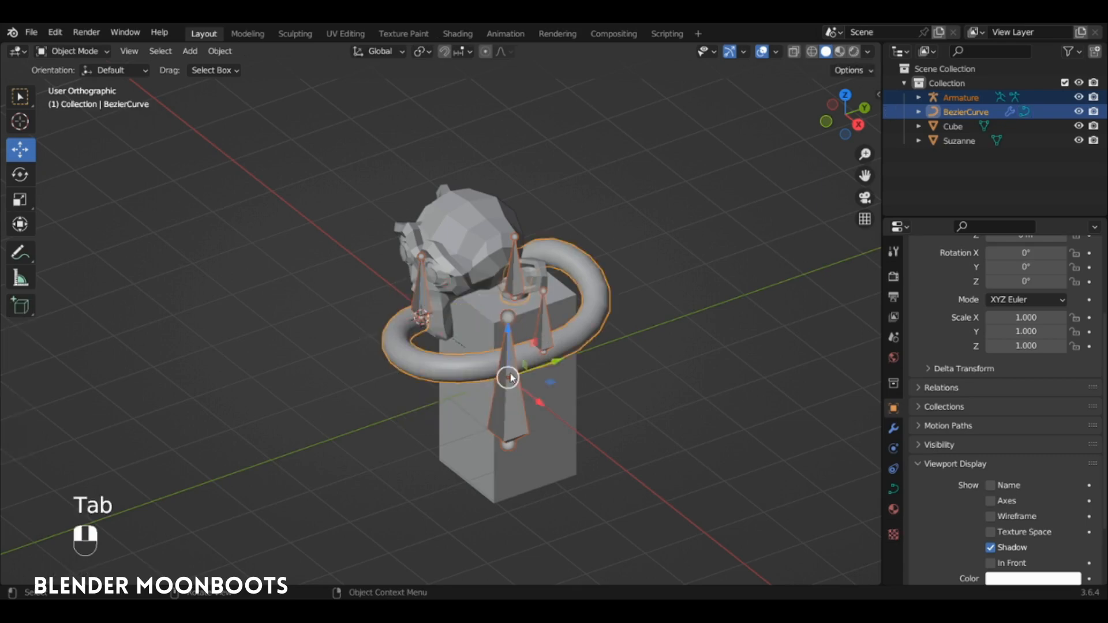
# Hook the hose's middle control point to the side bone with Hook to Selected Object Bone.
pyautogui.click(547, 331)
pyautogui.press('Tab')
pyautogui.keyDown('alt'); pyautogui.click(568, 335); pyautogui.keyUp('alt')
pyautogui.moveTo(568, 335); pyautogui.dragTo(585, 325, button='middle')
pyautogui.press('Tab')
pyautogui.keyDown('shift'); pyautogui.click(586, 324); pyautogui.keyUp('shift')
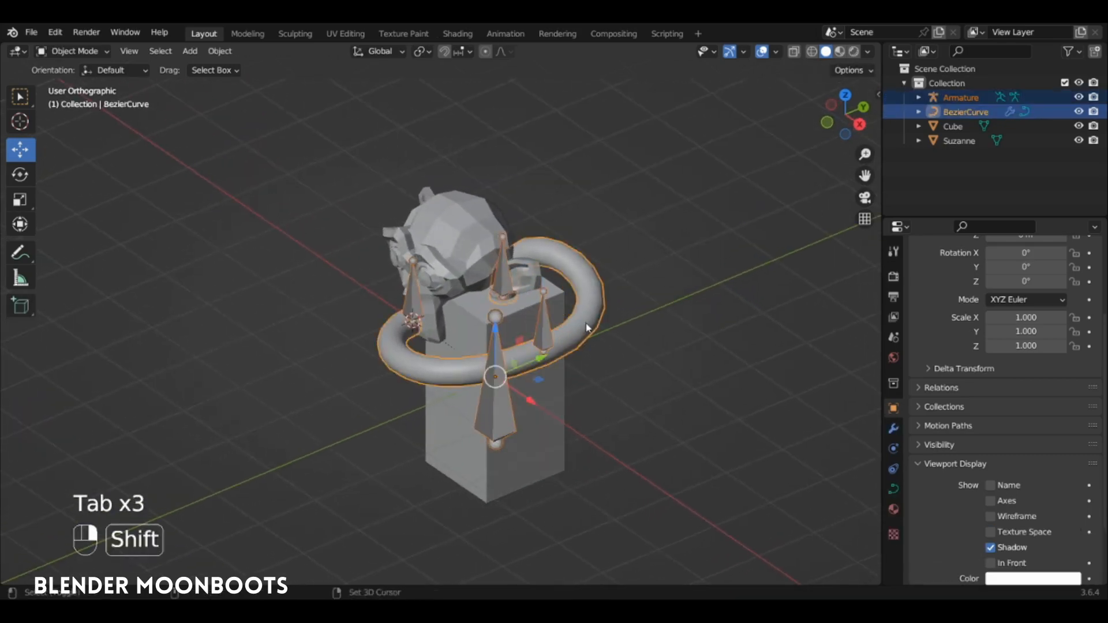
pyautogui.press('Tab')
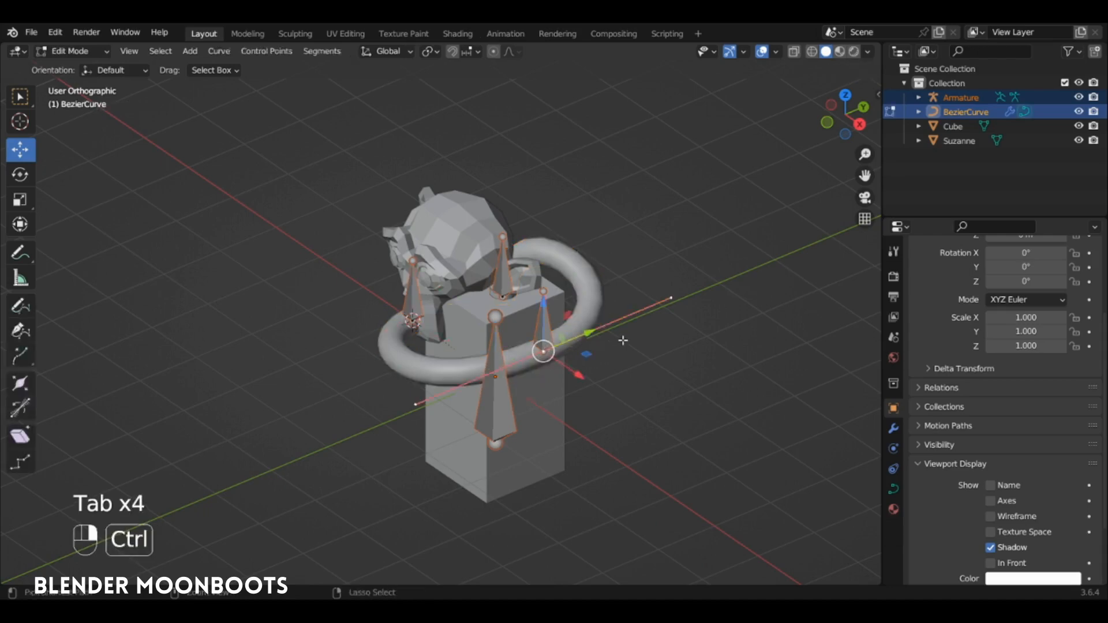
pyautogui.hotkey('ctrl', 'h')
pyautogui.click(620, 338)
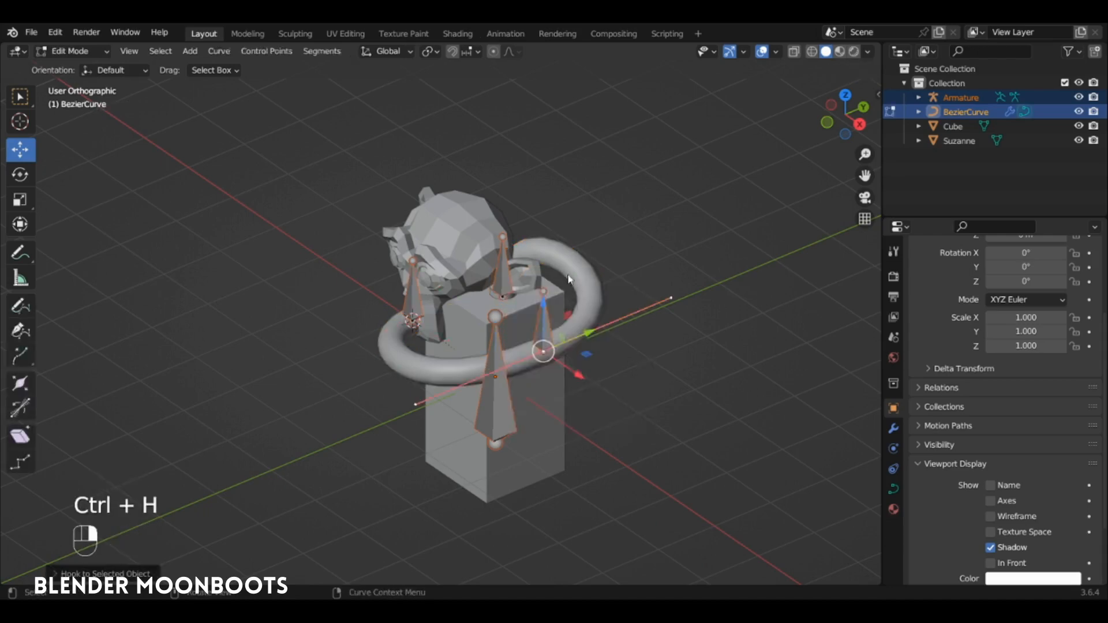
# Hook the hose's end point on top of the block to the bone there with Hook to Selected Object Bone.
pyautogui.press('Tab')
pyautogui.click(504, 270)
pyautogui.press('Tab')
pyautogui.click(503, 270)
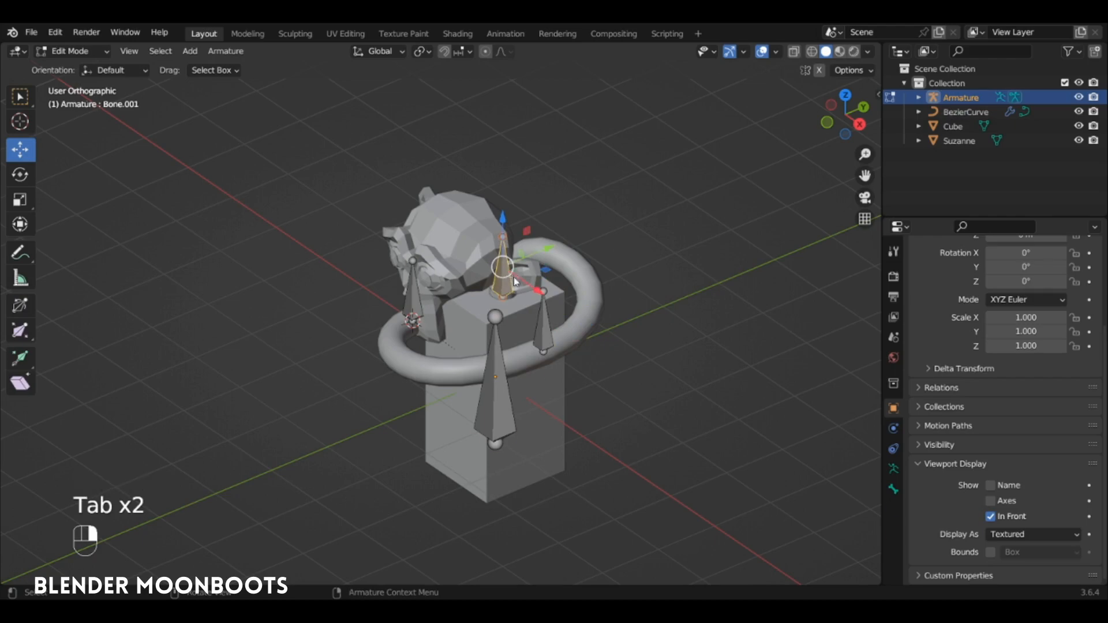
pyautogui.press('Tab')
pyautogui.keyDown('shift'); pyautogui.click(565, 262); pyautogui.keyUp('shift')
pyautogui.keyDown('shift'); pyautogui.click(566, 263); pyautogui.keyUp('shift')
pyautogui.keyDown('shift'); pyautogui.click(561, 256); pyautogui.keyUp('shift')
pyautogui.press('Tab')
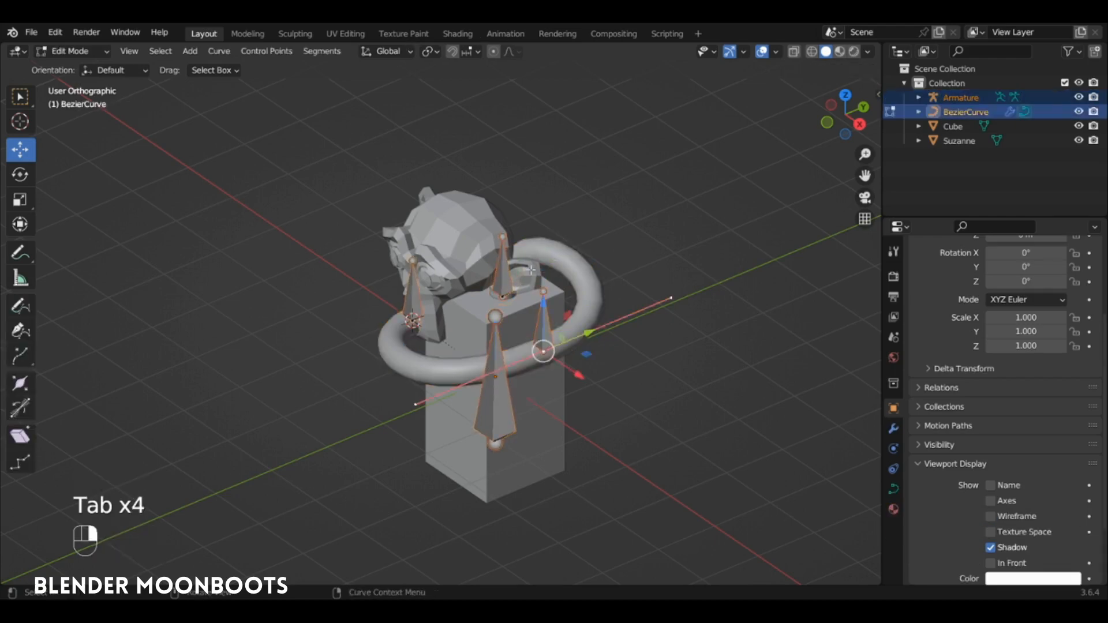
pyautogui.click(502, 295)
pyautogui.keyDown('alt'); pyautogui.moveTo(585, 281); pyautogui.dragTo(569, 282); pyautogui.keyUp('alt')
pyautogui.hotkey('ctrl', 'h')
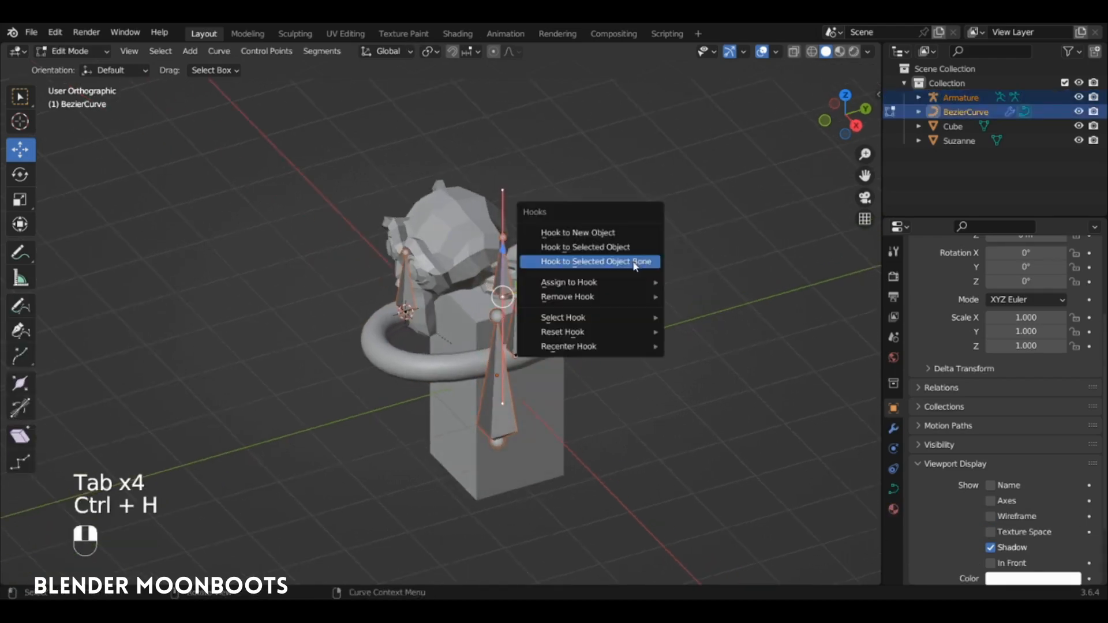
pyautogui.click(632, 258)
pyautogui.keyDown('alt'); pyautogui.moveTo(631, 257); pyautogui.dragTo(467, 313); pyautogui.keyUp('alt')
# Test the side bone in Pose Mode by rotating it and scaling it up, undoing both transforms.
pyautogui.press('Tab')
pyautogui.click(484, 322)
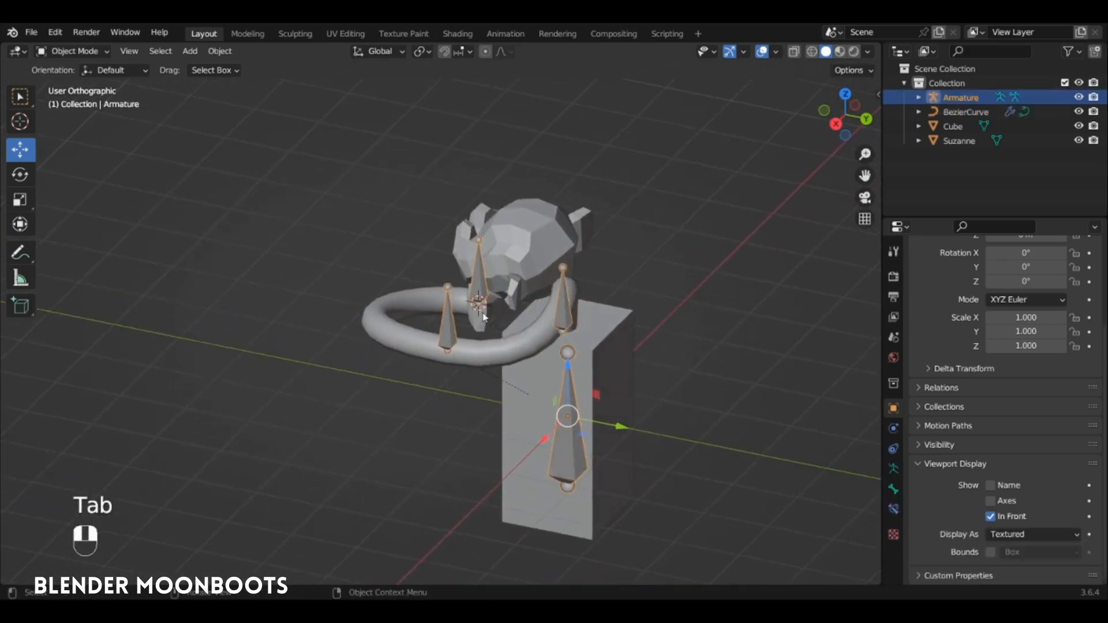
pyautogui.hotkey('ctrl', 'Tab')
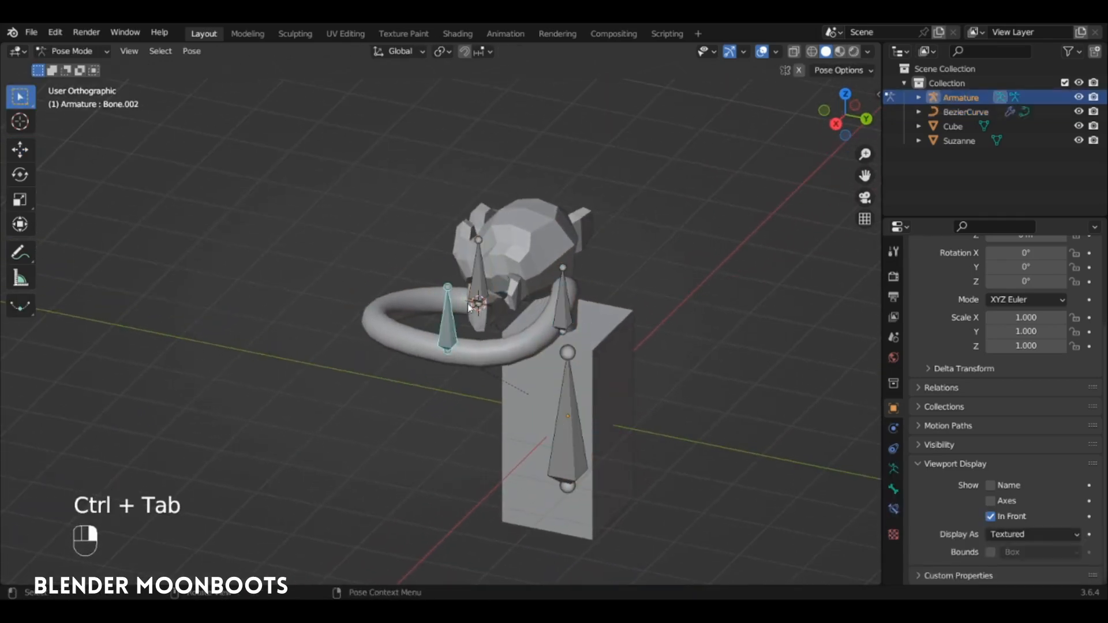
pyautogui.press('r')
pyautogui.click(491, 366)
pyautogui.hotkey('ctrl', 'z')
pyautogui.press('s')
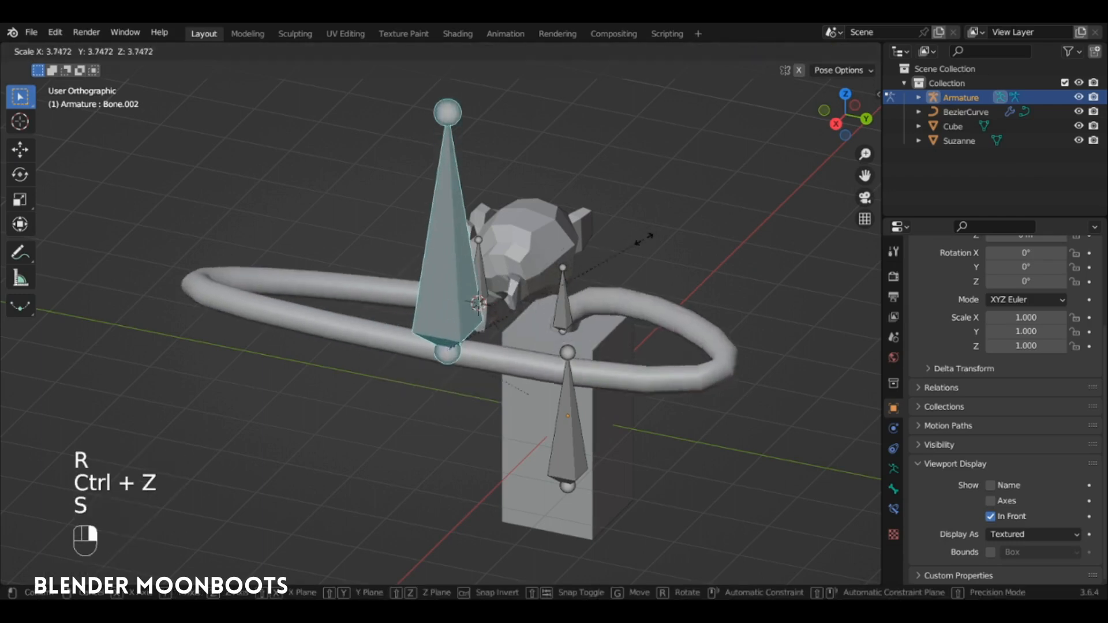
pyautogui.click(503, 325)
pyautogui.hotkey('ctrl', 'z')
pyautogui.keyDown('alt'); pyautogui.moveTo(503, 326); pyautogui.dragTo(593, 340); pyautogui.keyUp('alt')
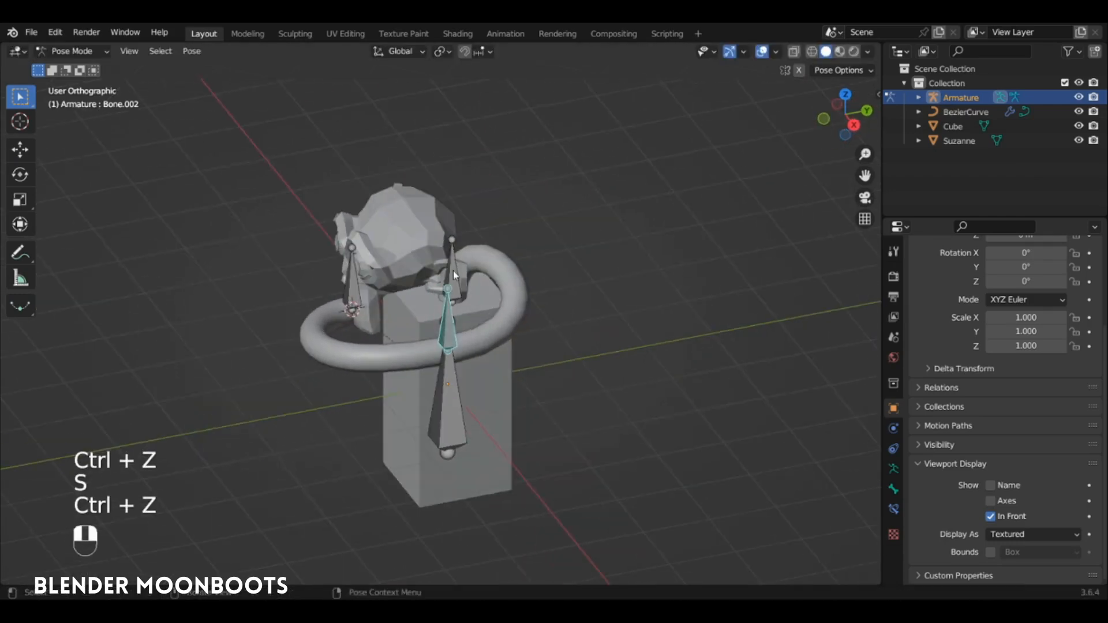
# Test the hose-end bone on top of the block by moving it away from the block, and undo the move.
pyautogui.click(454, 275)
pyautogui.keyDown('alt'); pyautogui.moveTo(454, 275); pyautogui.dragTo(528, 280); pyautogui.keyUp('alt')
pyautogui.press('g')
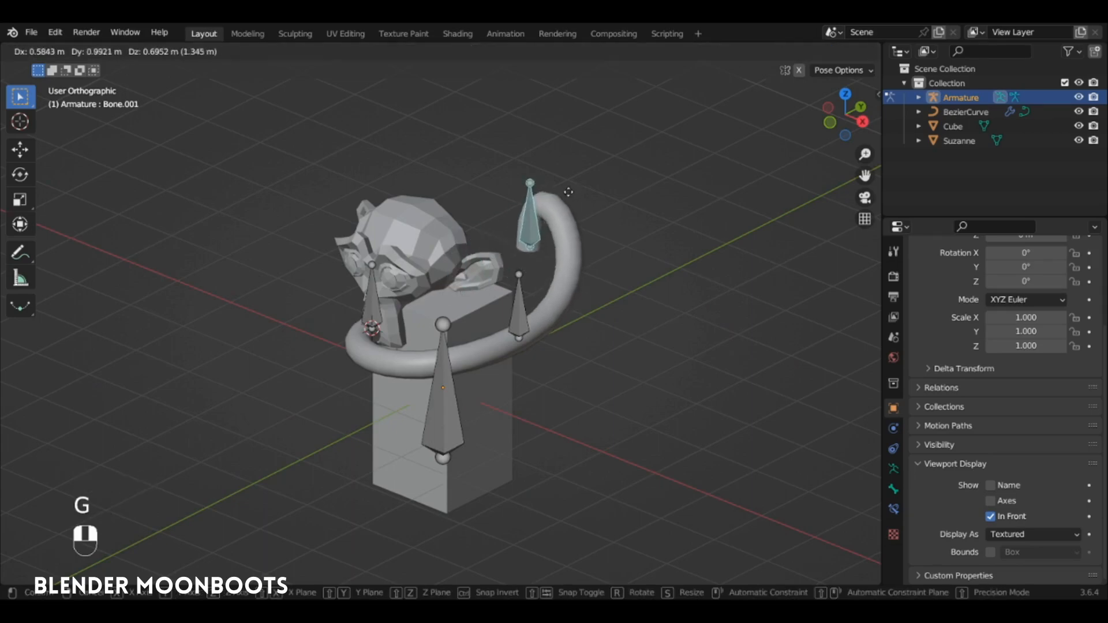
pyautogui.click(537, 216)
pyautogui.hotkey('ctrl', 'z')
pyautogui.keyDown('alt'); pyautogui.moveTo(537, 216); pyautogui.dragTo(476, 323); pyautogui.keyUp('alt')
# Parent the hose-end bone on top of the block to the large block bone with Keep Offset and return to Pose Mode.
pyautogui.press('Tab')
pyautogui.click(477, 300)
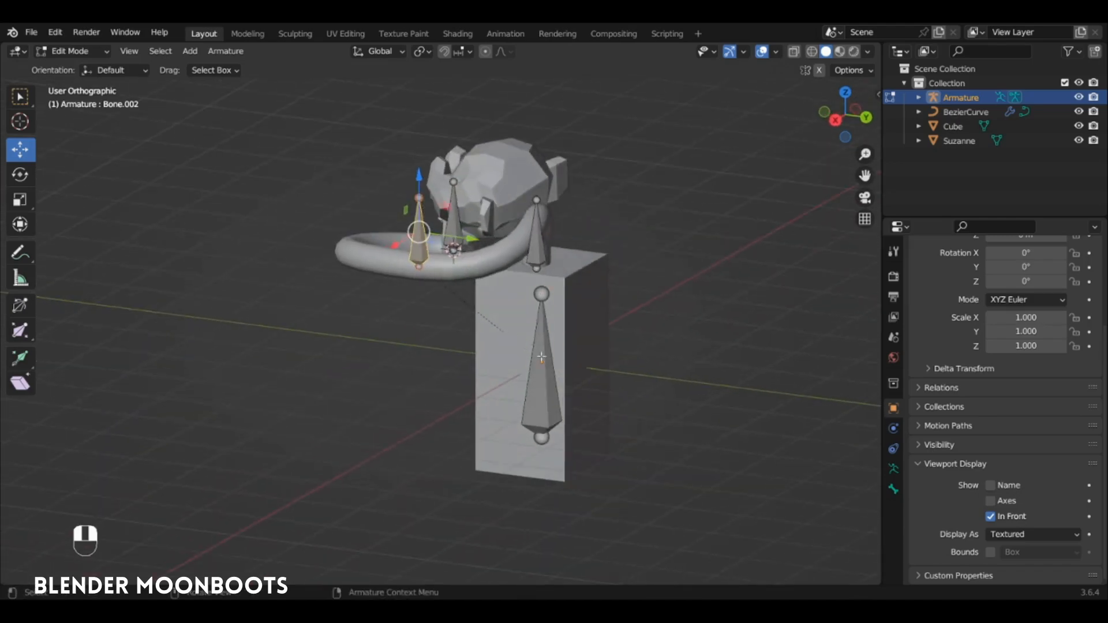
pyautogui.click(540, 352)
pyautogui.click(536, 252)
pyautogui.keyDown('alt'); pyautogui.moveTo(536, 252); pyautogui.dragTo(552, 323); pyautogui.keyUp('alt')
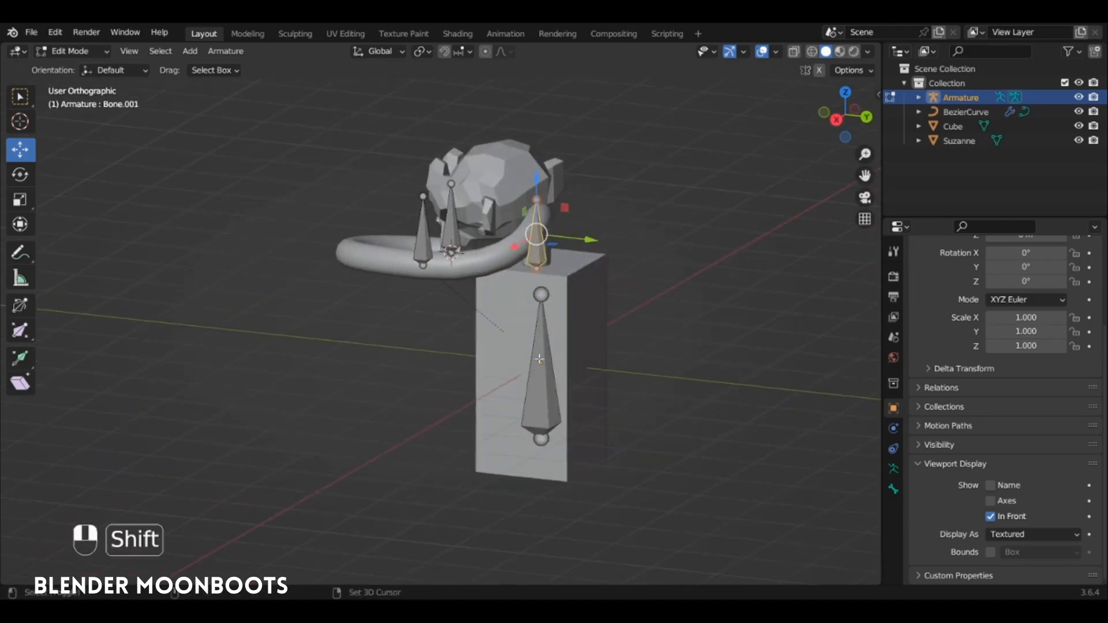
pyautogui.keyDown('shift'); pyautogui.click(553, 356); pyautogui.keyUp('shift')
pyautogui.hotkey('ctrl', 'p')
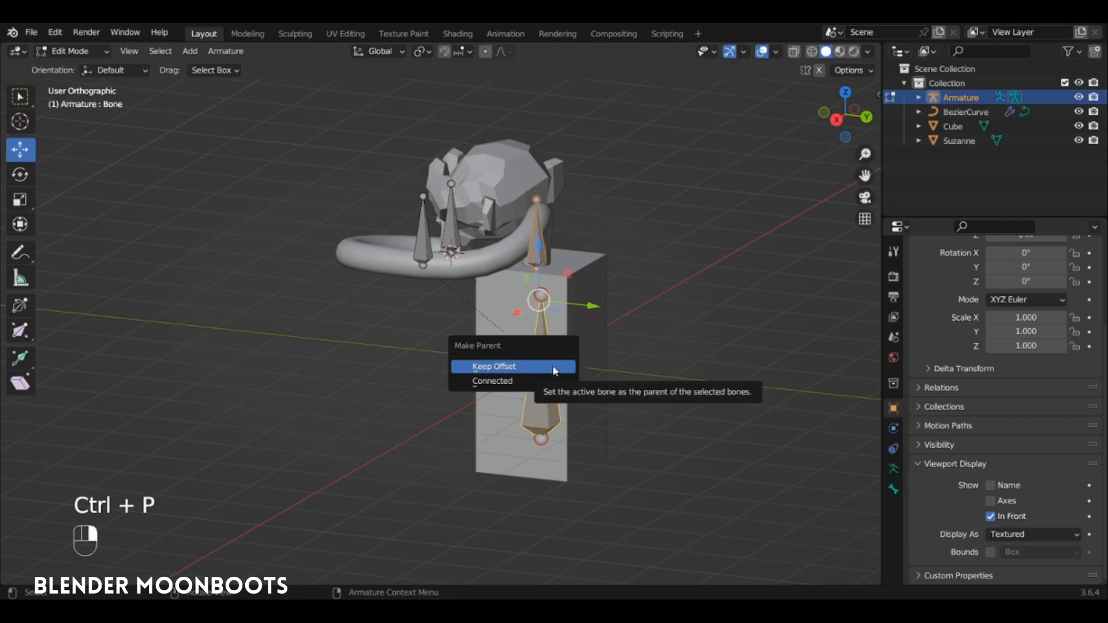
pyautogui.click(552, 368)
pyautogui.keyDown('alt'); pyautogui.moveTo(553, 365); pyautogui.dragTo(574, 312); pyautogui.keyUp('alt')
pyautogui.press('Tab')
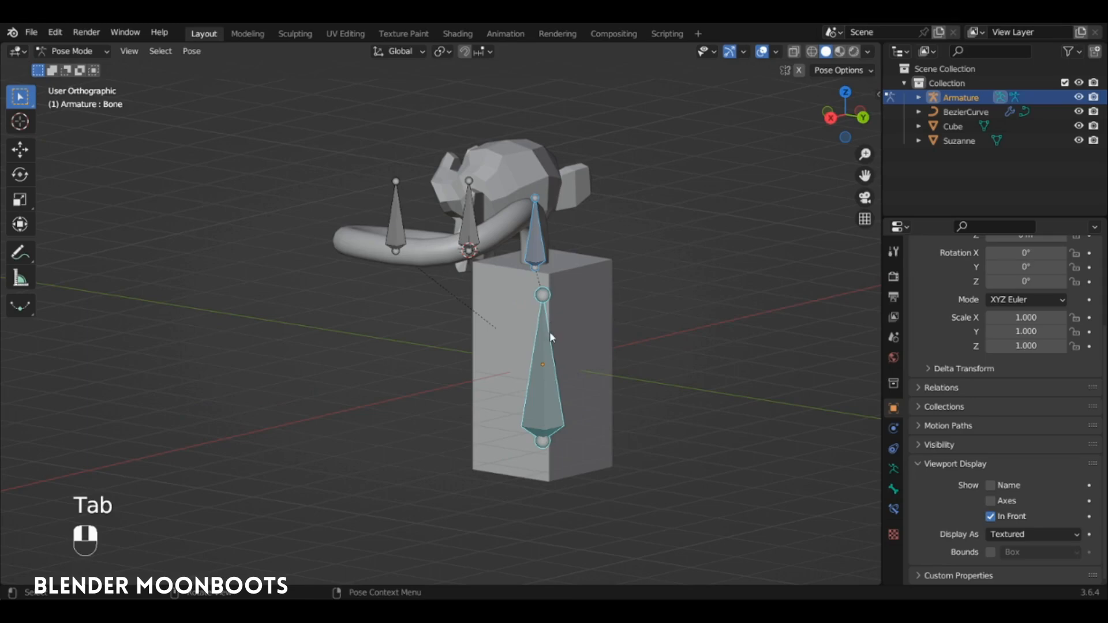
pyautogui.moveTo(551, 329); pyautogui.dragTo(554, 301, button='middle')
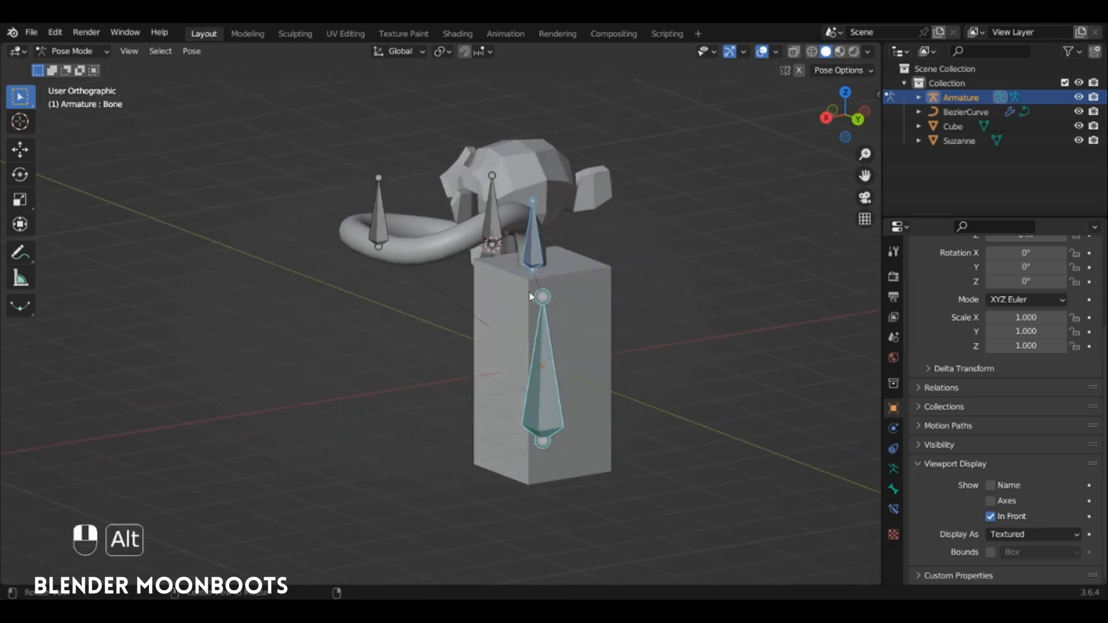
pyautogui.keyDown('alt'); pyautogui.moveTo(530, 298); pyautogui.dragTo(595, 293); pyautogui.keyUp('alt')
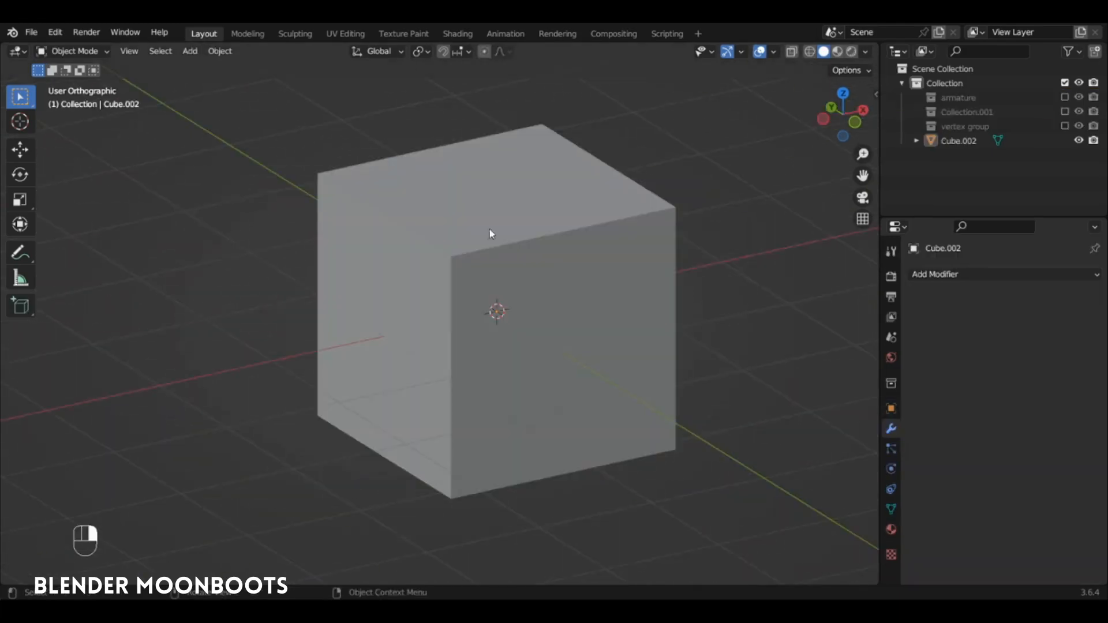
# Delete the cube and add a plane mesh in its place.
pyautogui.moveTo(538, 293)
pyautogui.keyDown('alt'); pyautogui.mouseDown()
pyautogui.moveTo(546, 310)
pyautogui.moveTo(536, 309)
pyautogui.mouseUp(); pyautogui.keyUp('alt')
pyautogui.click(546, 291)
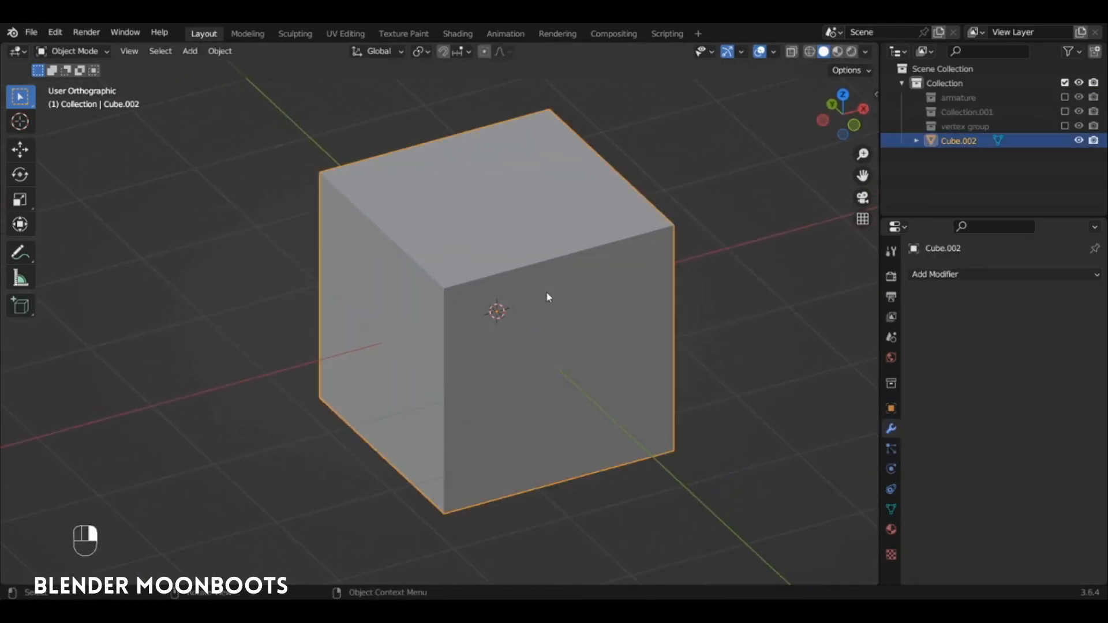
pyautogui.press('x')
pyautogui.click(546, 291)
pyautogui.hotkey('shift', 'a')
pyautogui.moveTo(542, 287)
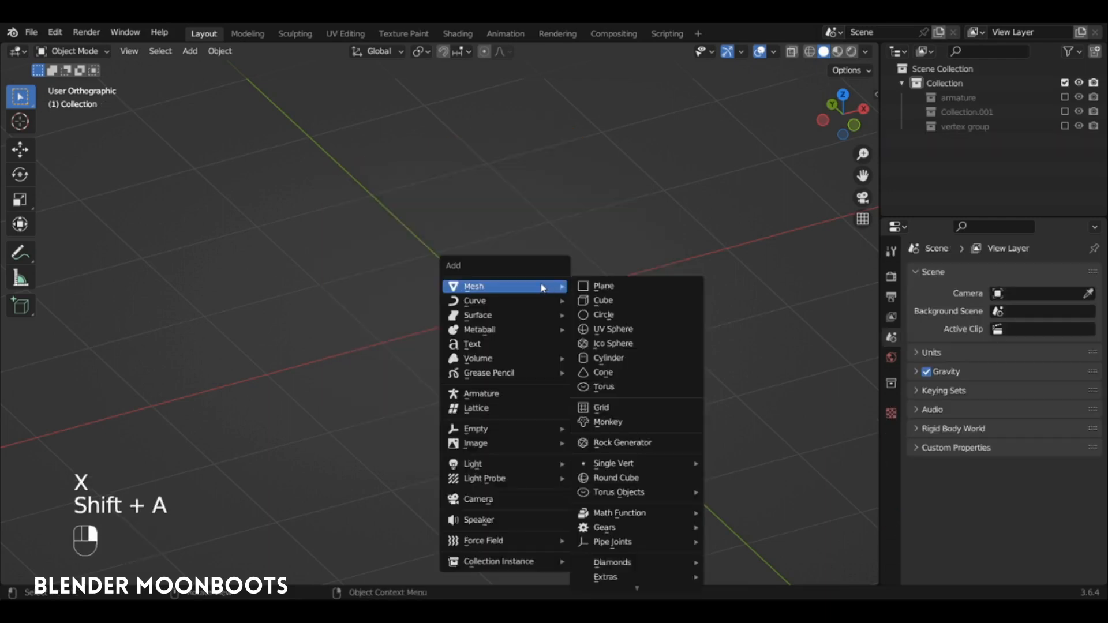
pyautogui.click(600, 285)
pyautogui.keyDown('alt'); pyautogui.moveTo(573, 277); pyautogui.dragTo(586, 330); pyautogui.keyUp('alt')
# Subdivide the plane with 10 cuts.
pyautogui.press('Tab')
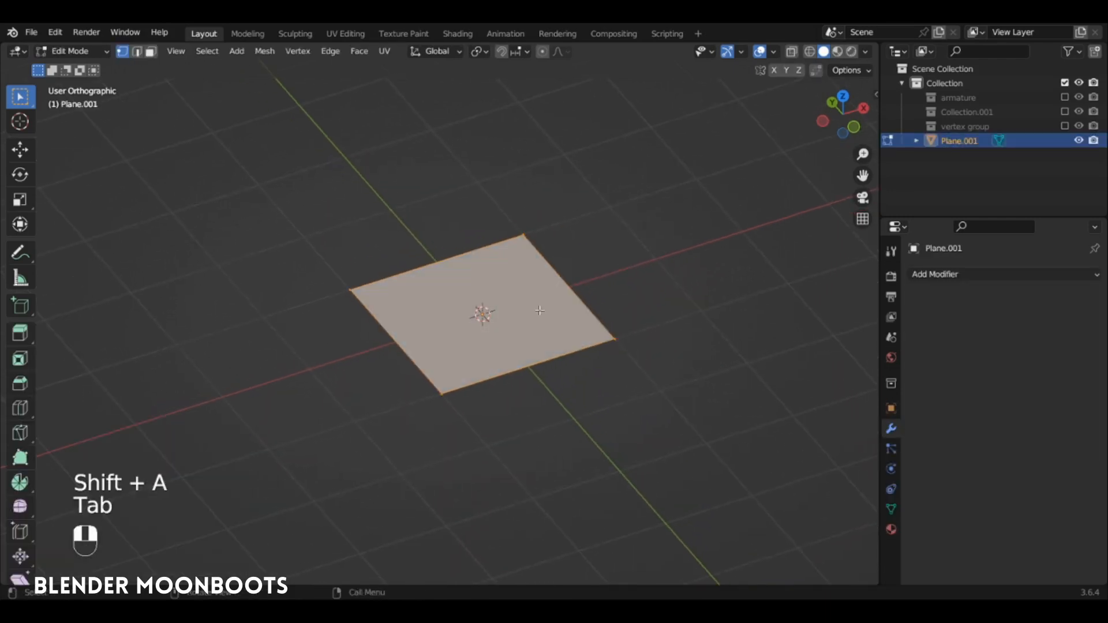
pyautogui.rightClick(488, 231)
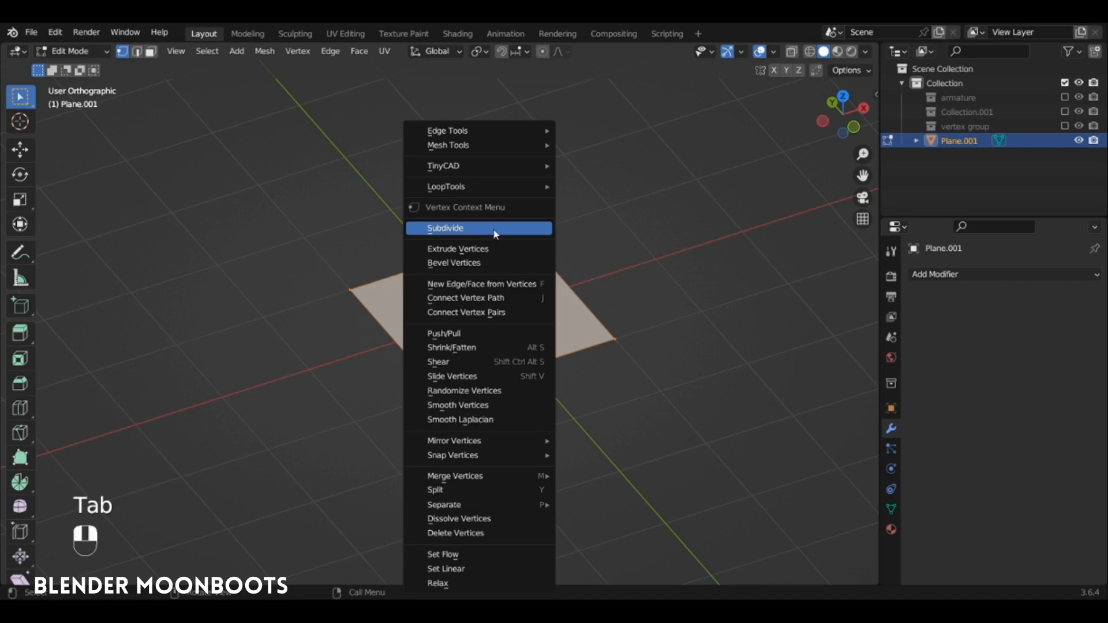
pyautogui.click(494, 233)
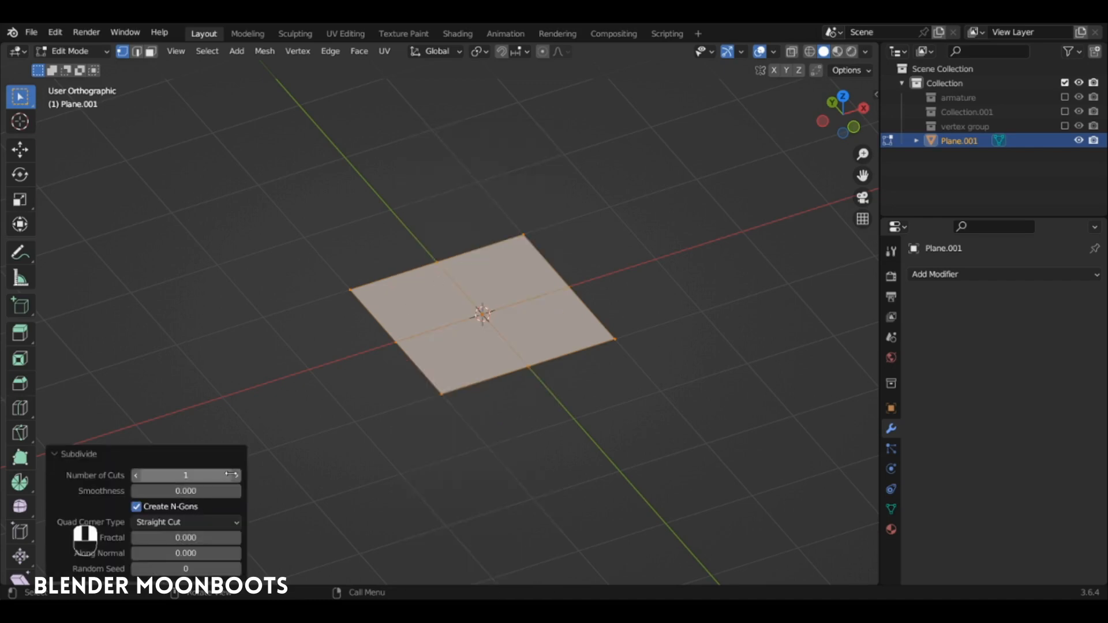
pyautogui.moveTo(186, 474); pyautogui.dragTo(294, 473)
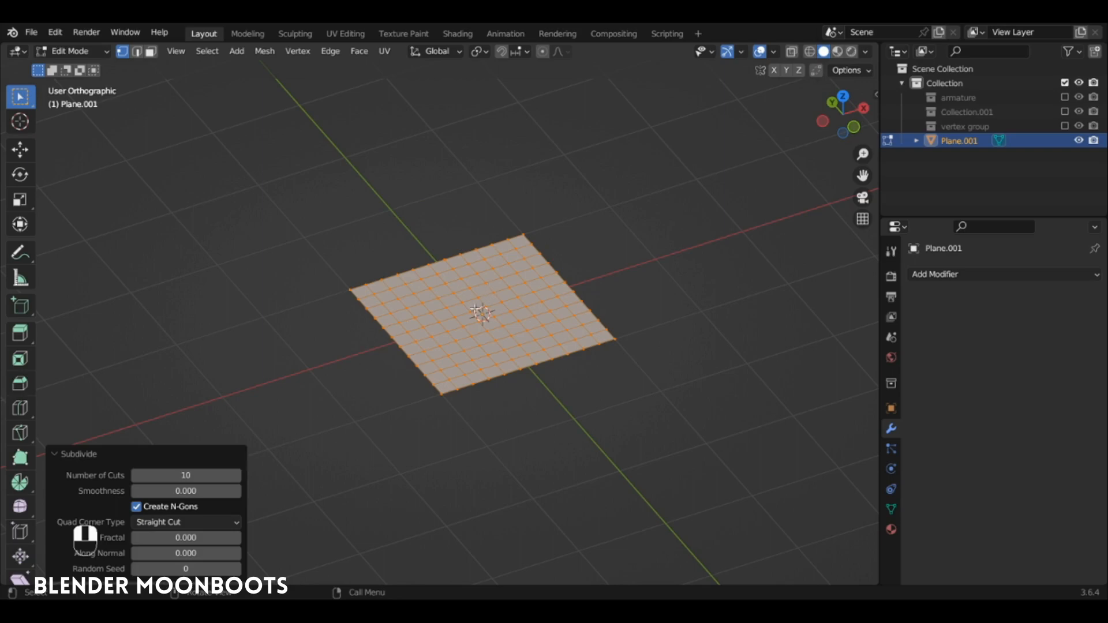
# Hook the plane's centre vertices to a new object and return to Object Mode.
pyautogui.click(481, 310)
pyautogui.keyDown('shift'); pyautogui.click(486, 322); pyautogui.keyUp('shift')
pyautogui.keyDown('alt'); pyautogui.moveTo(486, 322); pyautogui.dragTo(519, 260); pyautogui.keyUp('alt')
pyautogui.keyDown('alt'); pyautogui.keyDown('shift'); pyautogui.moveTo(519, 259); pyautogui.dragTo(497, 283); pyautogui.keyUp('shift'); pyautogui.keyUp('alt')
pyautogui.keyDown('ctrl'); pyautogui.keyDown('alt'); pyautogui.moveTo(496, 283); pyautogui.dragTo(504, 263); pyautogui.keyUp('alt'); pyautogui.keyUp('ctrl')
pyautogui.hotkey('ctrl', 'h')
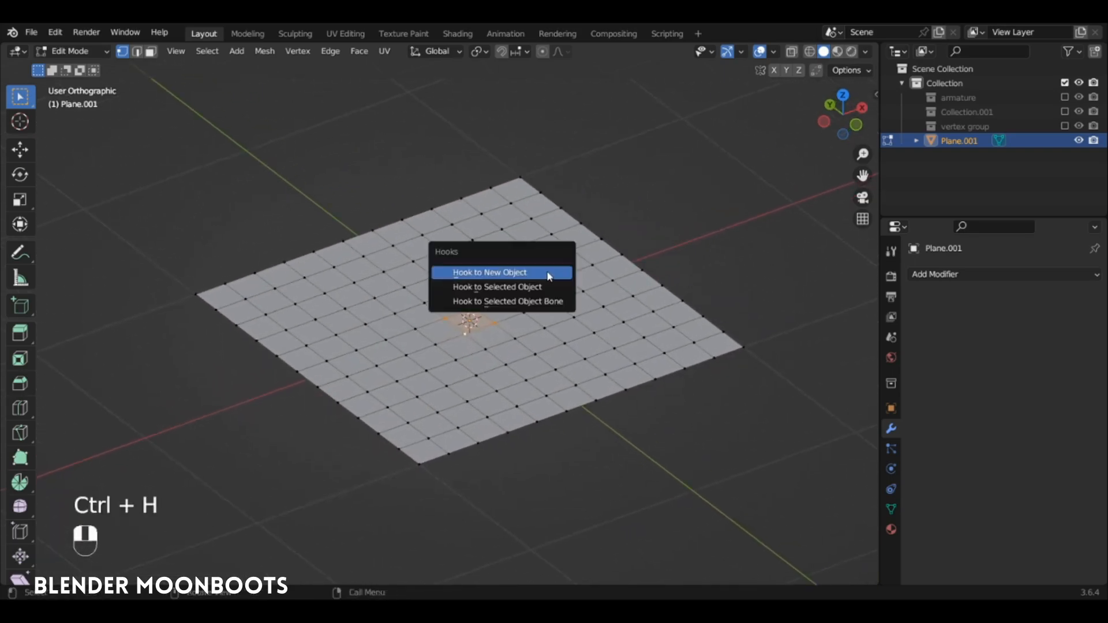
pyautogui.click(550, 277)
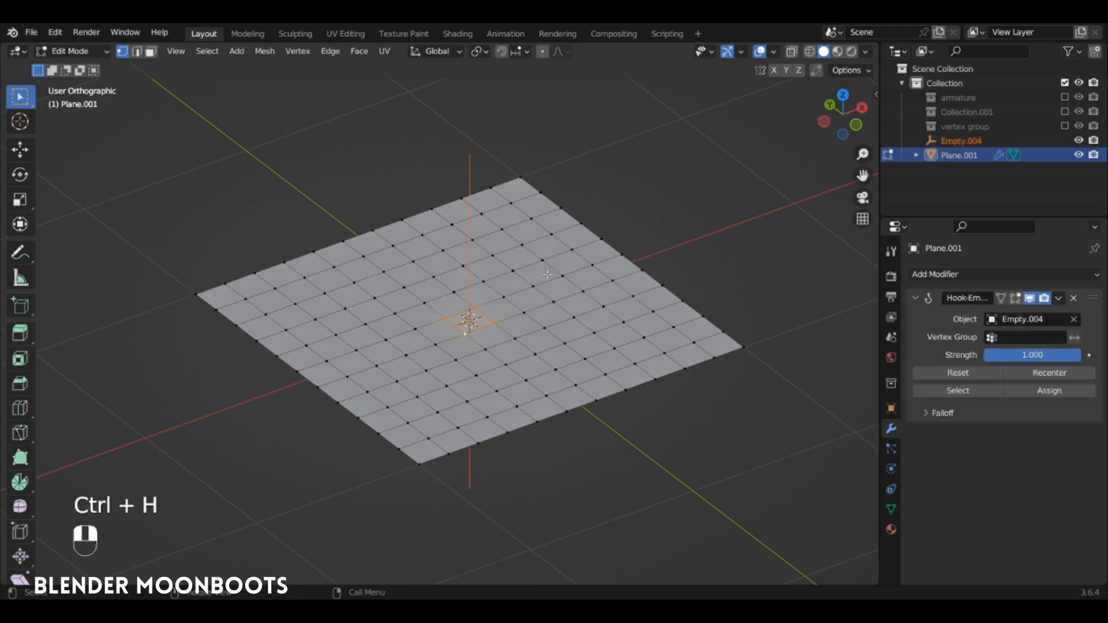
pyautogui.keyDown('alt'); pyautogui.moveTo(550, 277); pyautogui.dragTo(568, 265); pyautogui.keyUp('alt')
pyautogui.press('Tab')
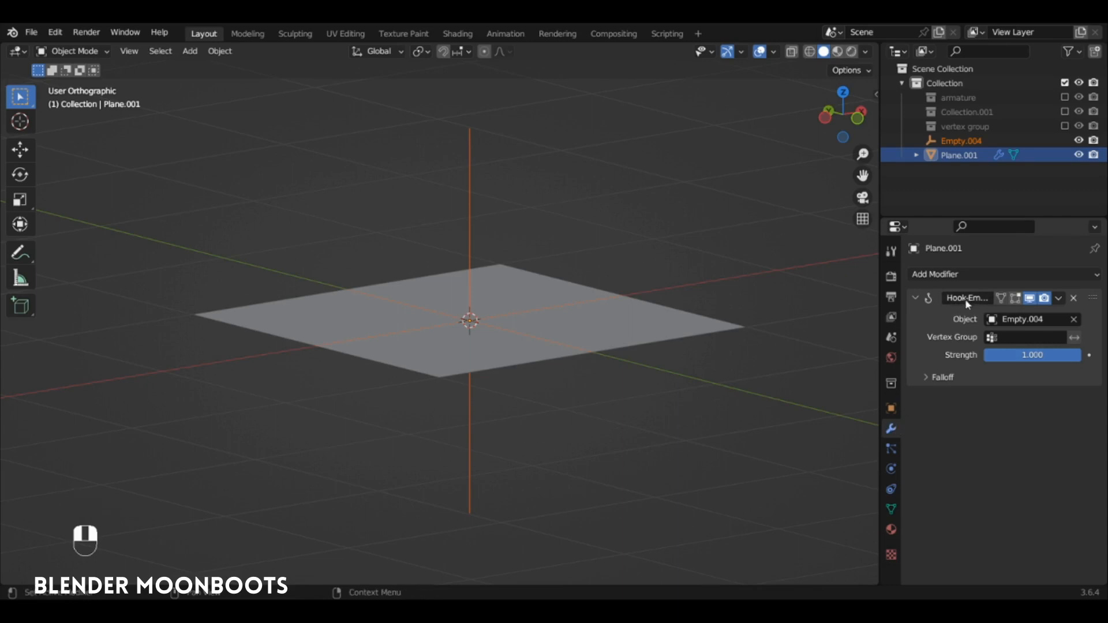
# Test the hook by moving the empty above the plane twice, undoing each move.
pyautogui.click(468, 222)
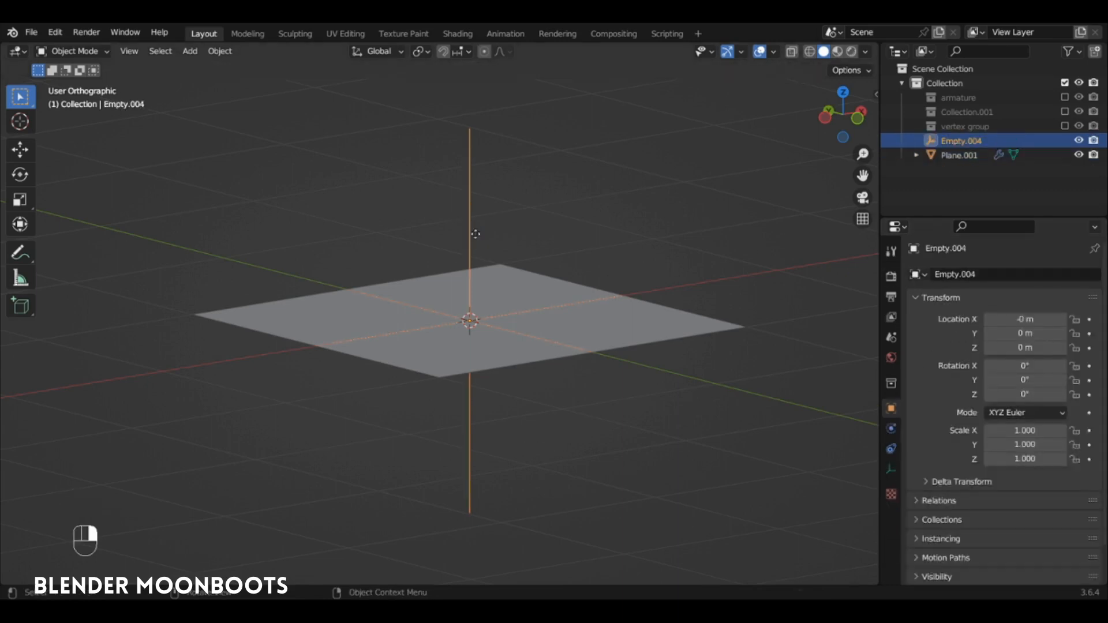
pyautogui.press('g')
pyautogui.click(476, 106)
pyautogui.hotkey('ctrl', 'z')
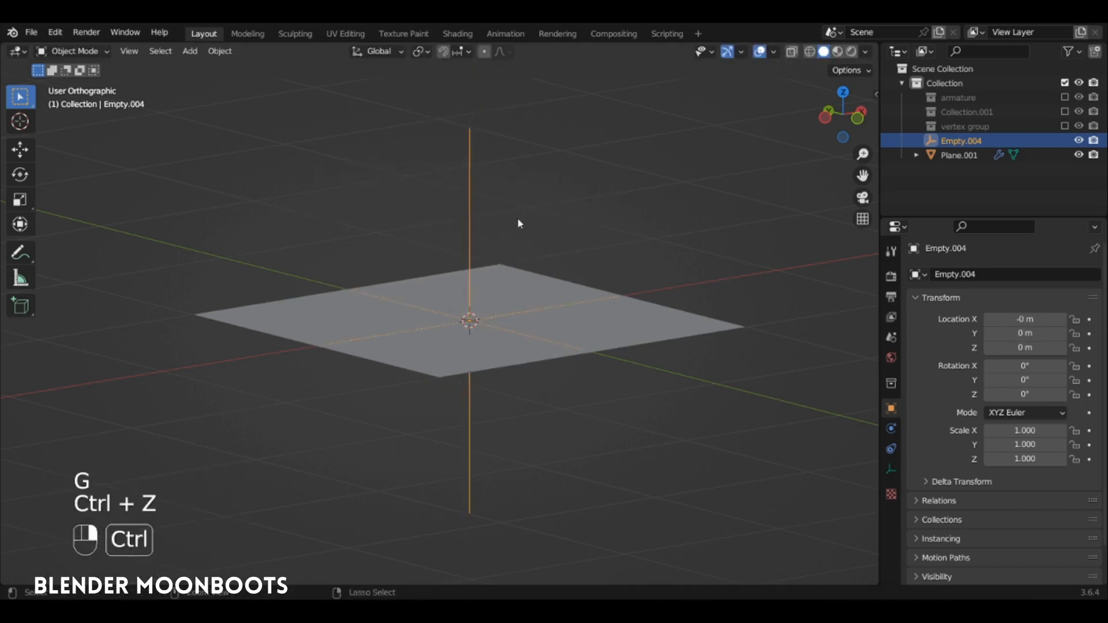
pyautogui.keyDown('alt'); pyautogui.moveTo(529, 262); pyautogui.dragTo(523, 289); pyautogui.keyUp('alt')
pyautogui.press('g')
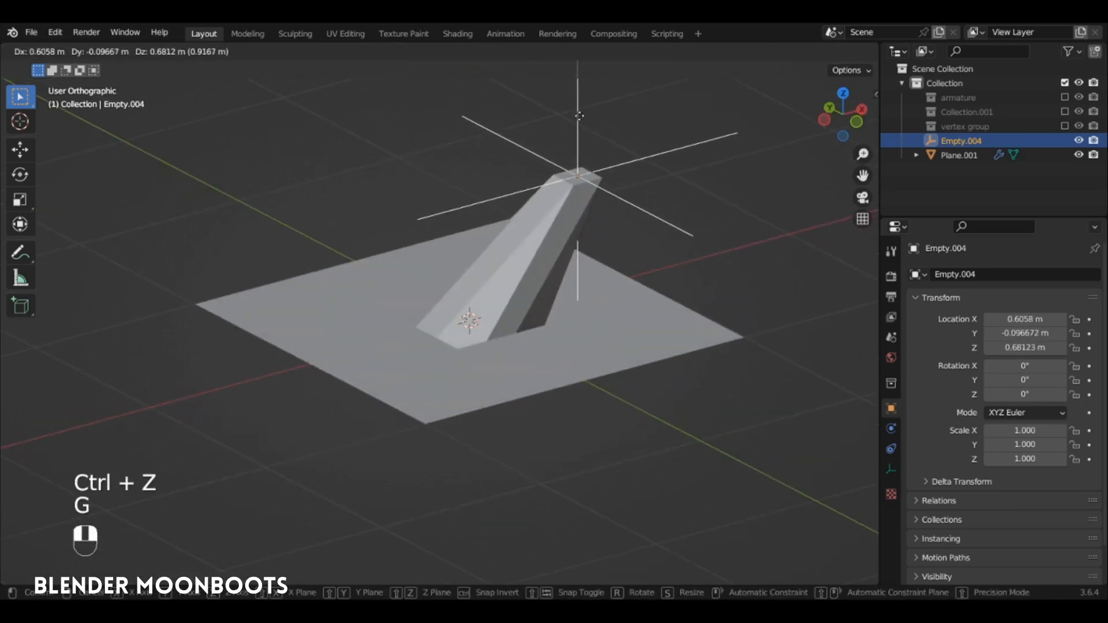
pyautogui.click(584, 177)
pyautogui.keyDown('alt'); pyautogui.moveTo(584, 176); pyautogui.dragTo(589, 171); pyautogui.keyUp('alt')
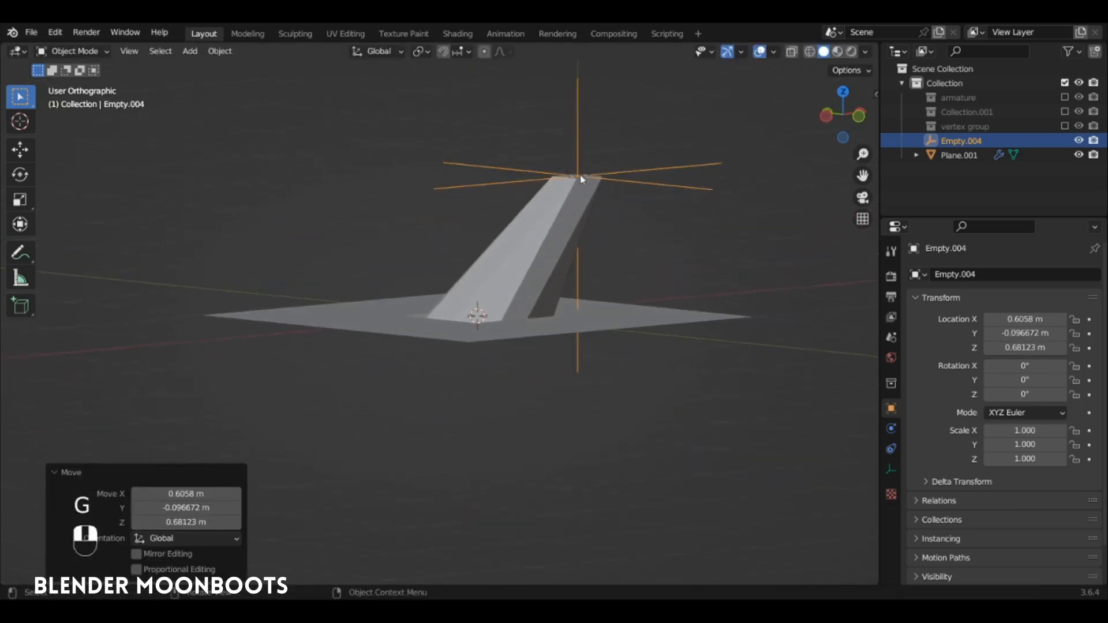
pyautogui.hotkey('ctrl', 'z')
pyautogui.moveTo(557, 296)
pyautogui.keyDown('alt'); pyautogui.mouseDown()
pyautogui.moveTo(558, 324)
pyautogui.moveTo(545, 299)
pyautogui.mouseUp(); pyautogui.keyUp('alt')
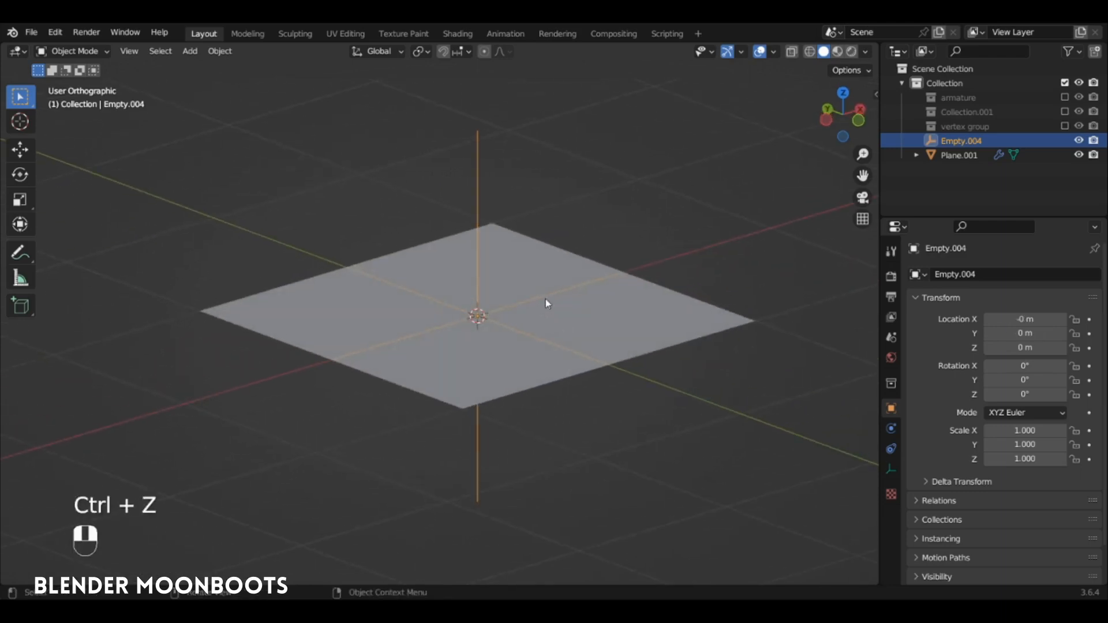
# Switch the plane to Weight Paint mode and paint its centre with weight 1.000.
pyautogui.click(550, 280)
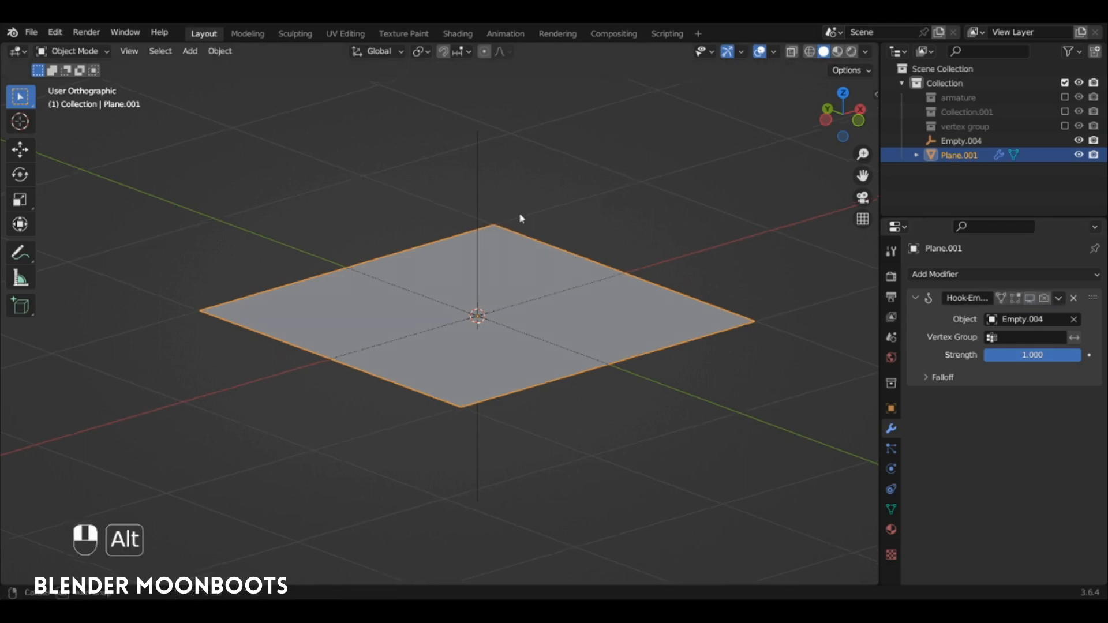
pyautogui.keyDown('alt'); pyautogui.moveTo(520, 217); pyautogui.dragTo(518, 267); pyautogui.keyUp('alt')
pyautogui.hotkey('ctrl', 'Tab')
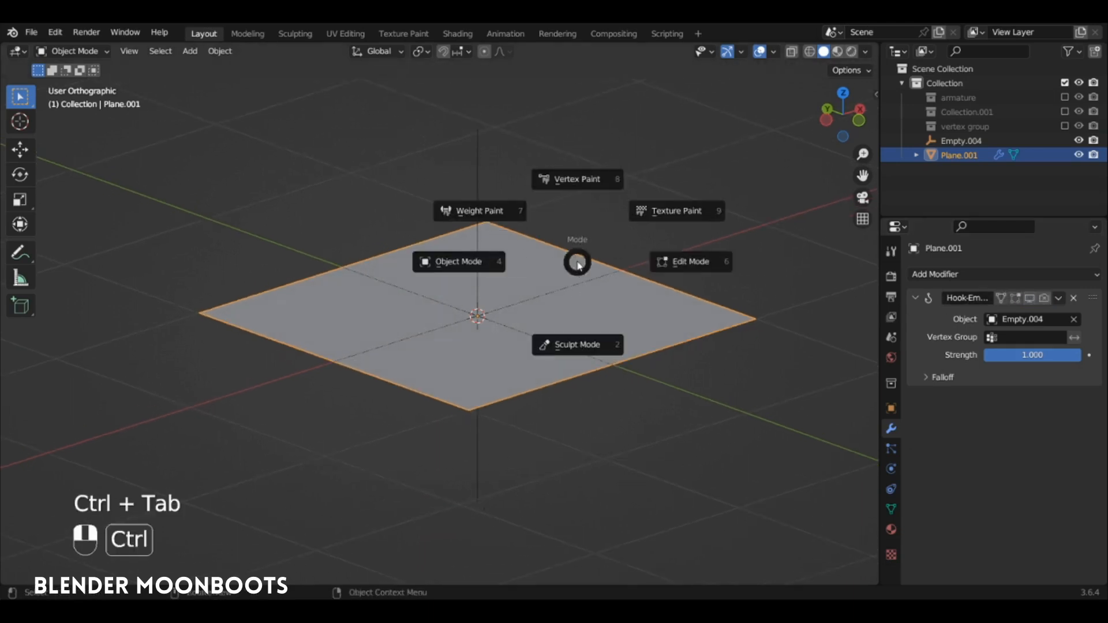
pyautogui.click(499, 214)
pyautogui.moveTo(454, 284)
pyautogui.mouseDown()
pyautogui.moveTo(430, 292)
pyautogui.moveTo(465, 285)
pyautogui.moveTo(522, 321)
pyautogui.moveTo(520, 305)
pyautogui.moveTo(476, 334)
pyautogui.moveTo(438, 335)
pyautogui.moveTo(479, 338)
pyautogui.mouseUp()
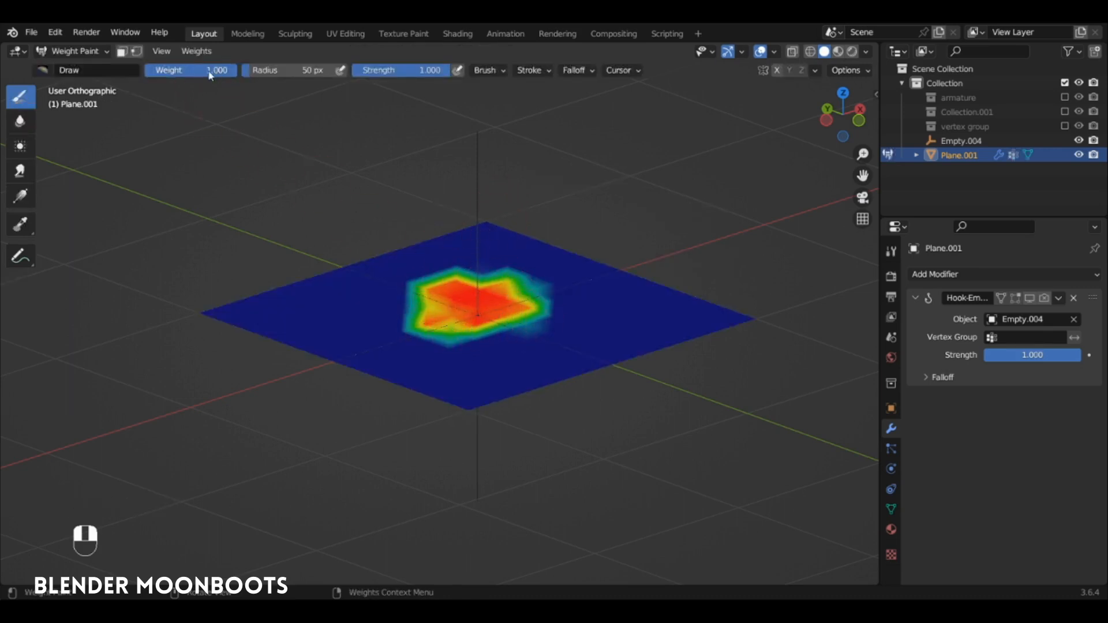
# Paint around the plane's centre with the brush weight at 0.500 and return to Object Mode.
pyautogui.keyDown('ctrl'); pyautogui.moveTo(209, 73); pyautogui.dragTo(154, 76); pyautogui.keyUp('ctrl')
pyautogui.moveTo(420, 329)
pyautogui.mouseDown()
pyautogui.moveTo(433, 348)
pyautogui.moveTo(519, 346)
pyautogui.moveTo(614, 317)
pyautogui.moveTo(586, 277)
pyautogui.moveTo(613, 313)
pyautogui.mouseUp()
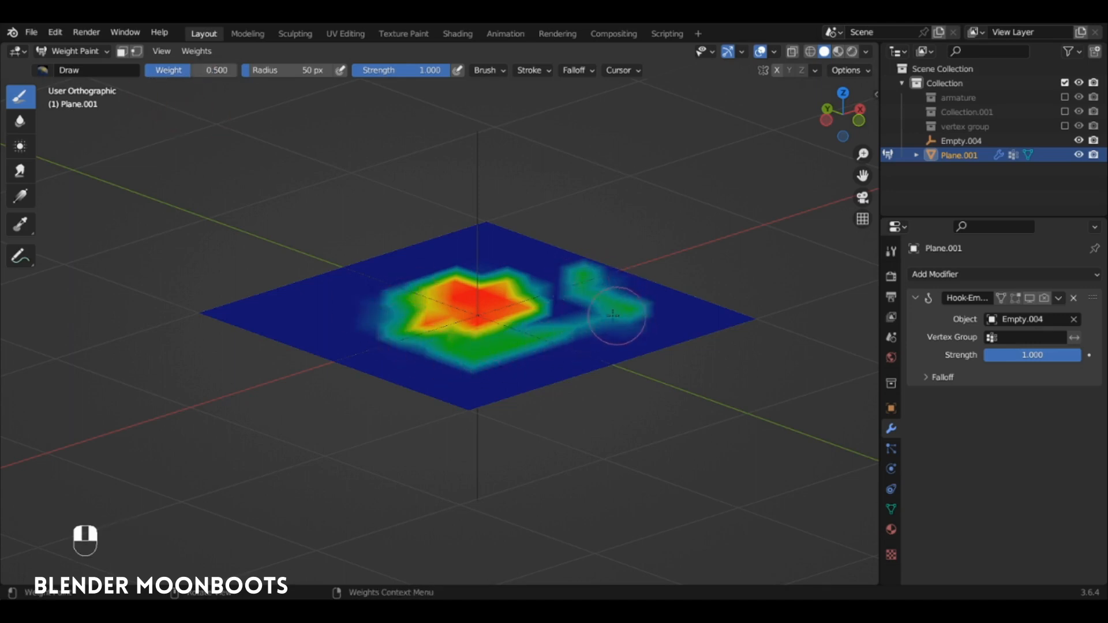
pyautogui.hotkey('ctrl', 'Tab')
pyautogui.click(433, 269)
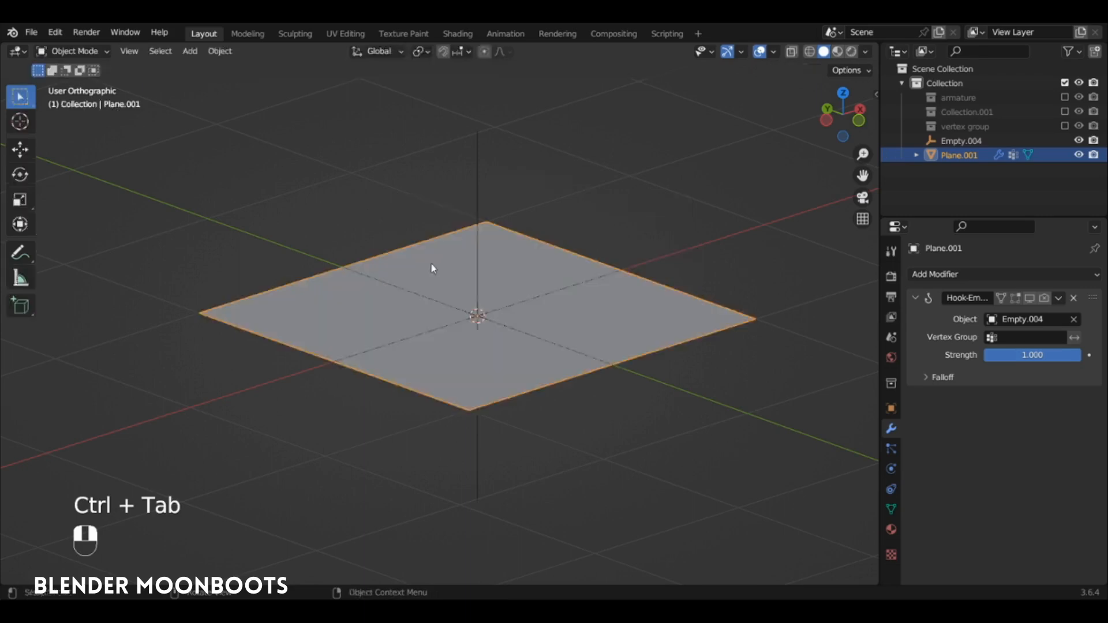
# Add a second Hook modifier to the plane, with Empty.004 as its object and Group as its vertex group.
pyautogui.keyDown('alt'); pyautogui.moveTo(497, 285); pyautogui.dragTo(500, 298); pyautogui.keyUp('alt')
pyautogui.click(950, 277)
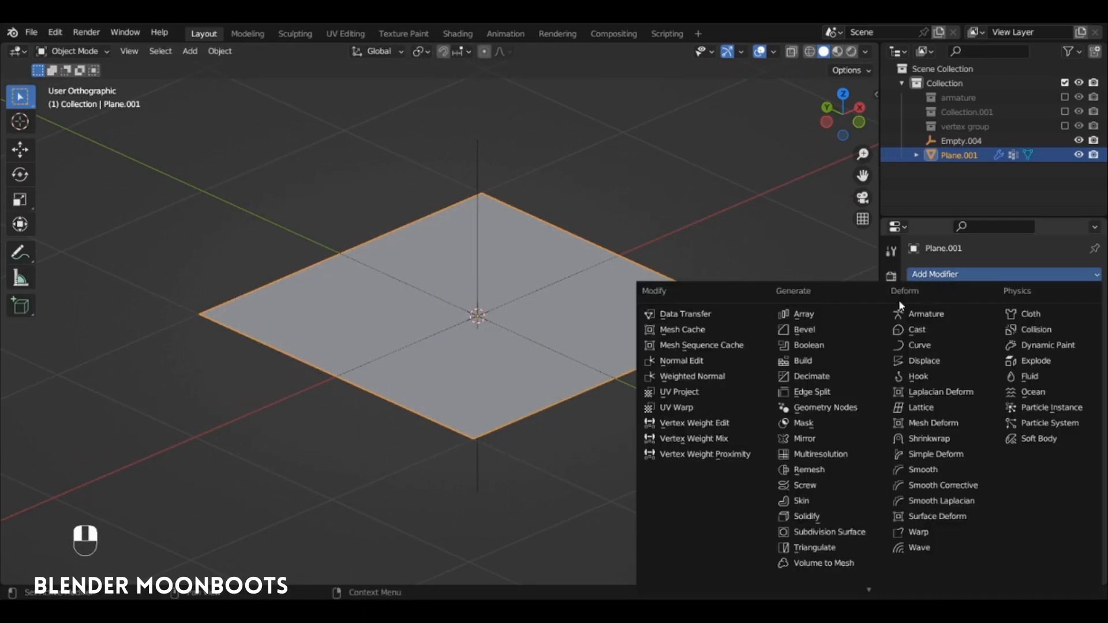
pyautogui.click(924, 377)
pyautogui.click(1074, 418)
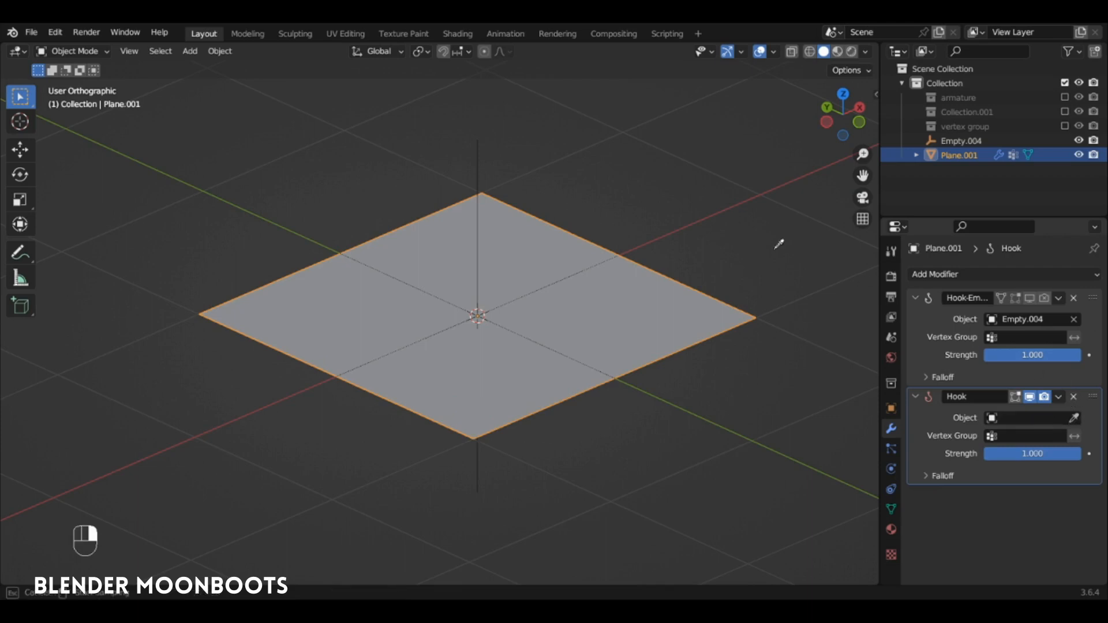
pyautogui.click(479, 163)
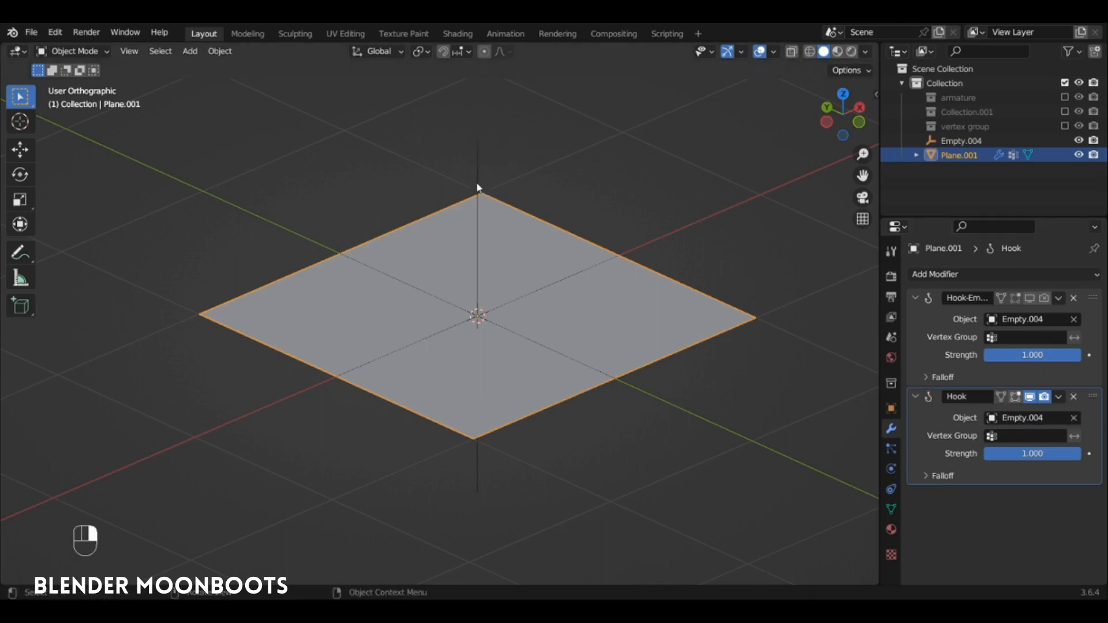
pyautogui.click(1017, 437)
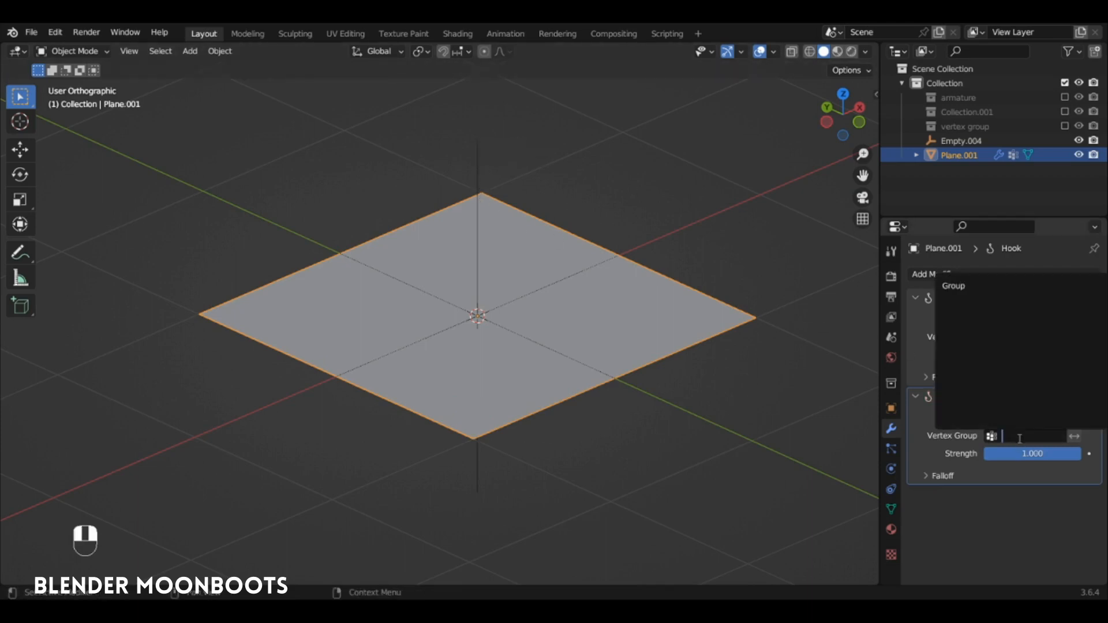
pyautogui.click(968, 286)
# Move Empty.004 about 0.7 m above the plane to test the weighted hook deformation.
pyautogui.click(479, 182)
pyautogui.moveTo(508, 242); pyautogui.dragTo(509, 214, button='middle')
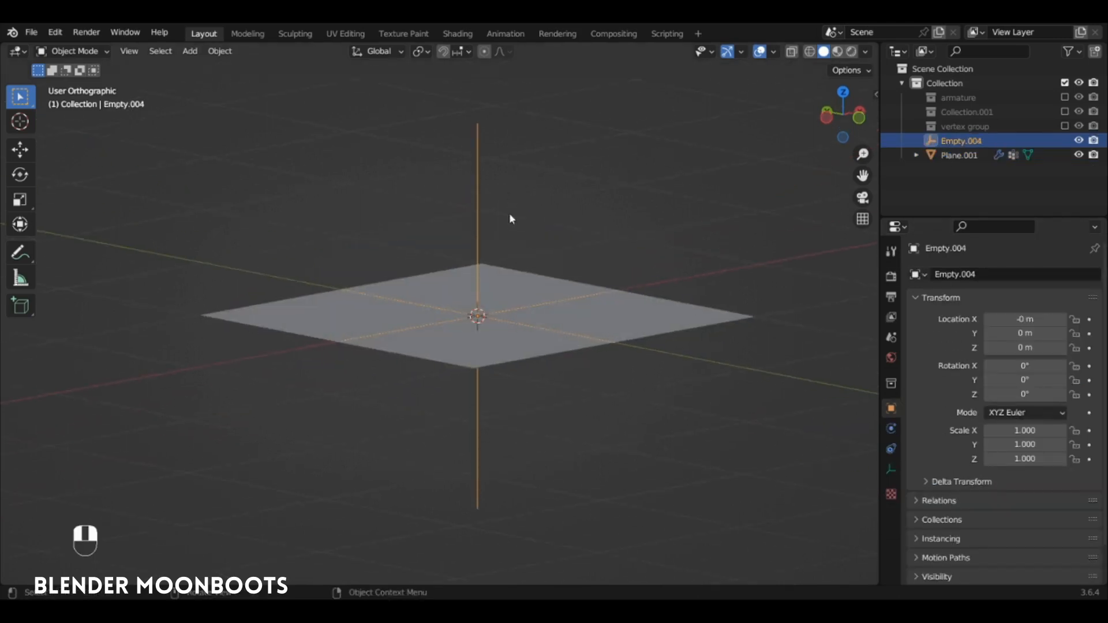
pyautogui.press('g')
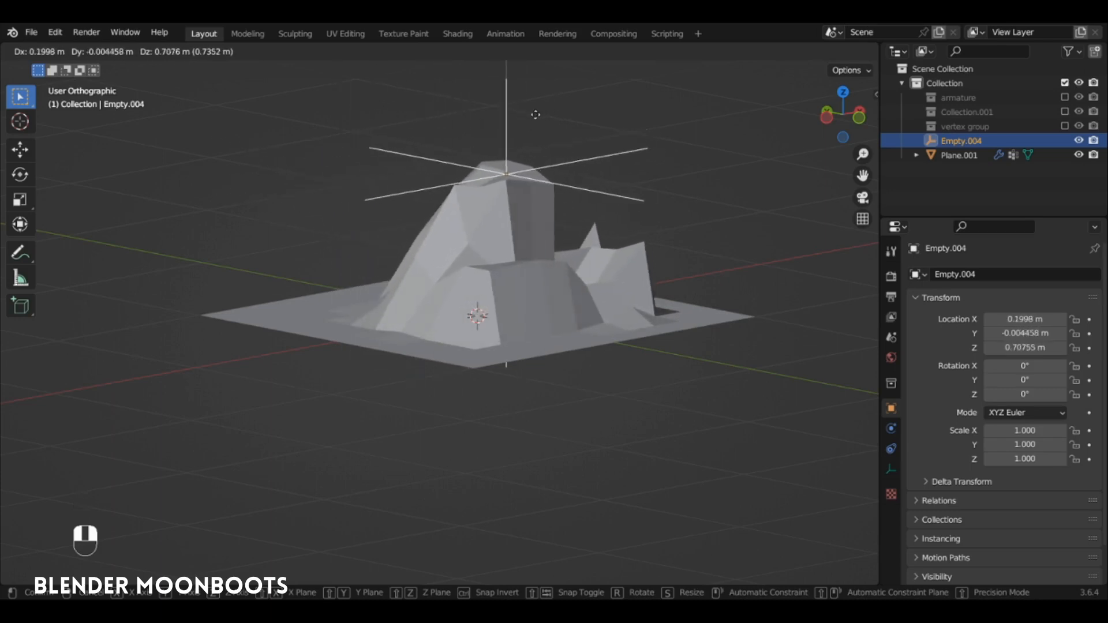
pyautogui.click(526, 110)
pyautogui.keyDown('alt'); pyautogui.moveTo(567, 182); pyautogui.dragTo(563, 203, button='right'); pyautogui.keyUp('alt')
pyautogui.moveTo(563, 202); pyautogui.dragTo(621, 247, button='middle')
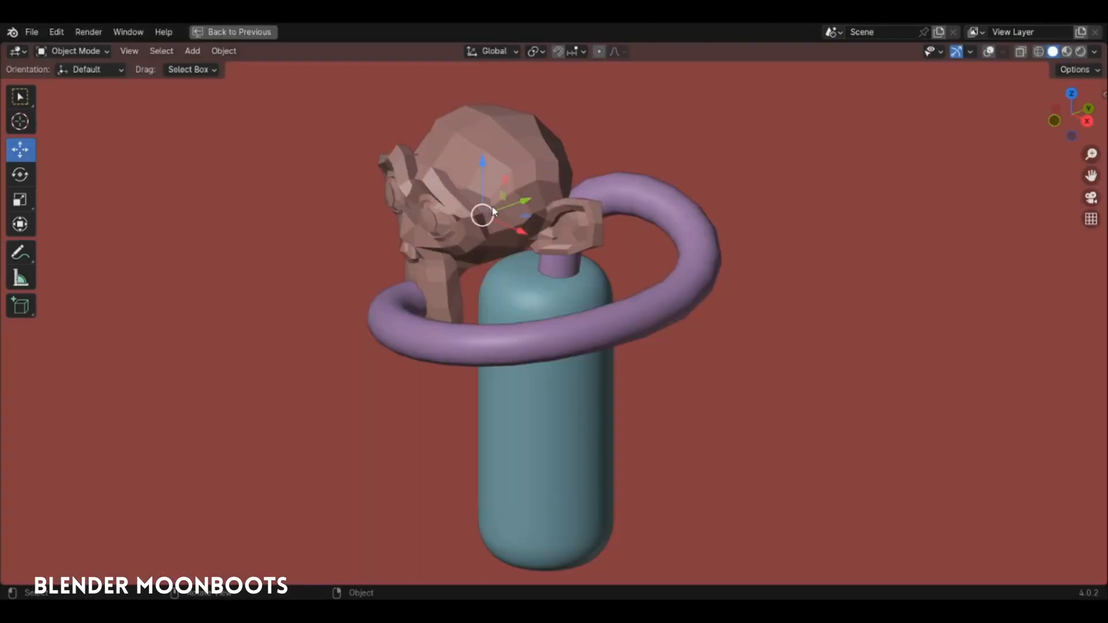
# Move the monkey head about -0.64 m in X, -0.84 m in Y and -0.22 m in Z, and rotate it around the global Z axis.
pyautogui.moveTo(482, 216); pyautogui.dragTo(371, 240)
pyautogui.press('r')
pyautogui.press('z')
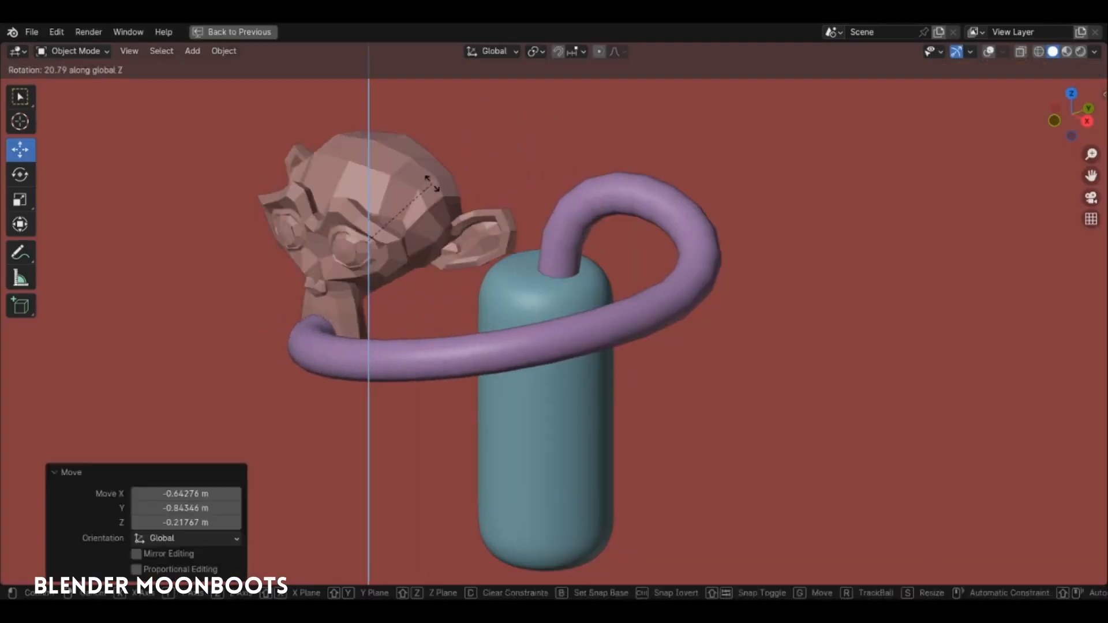
pyautogui.click(372, 177)
# Tilt the teal tank to test how the hooked hose follows it.
pyautogui.click(496, 288)
pyautogui.press('r')
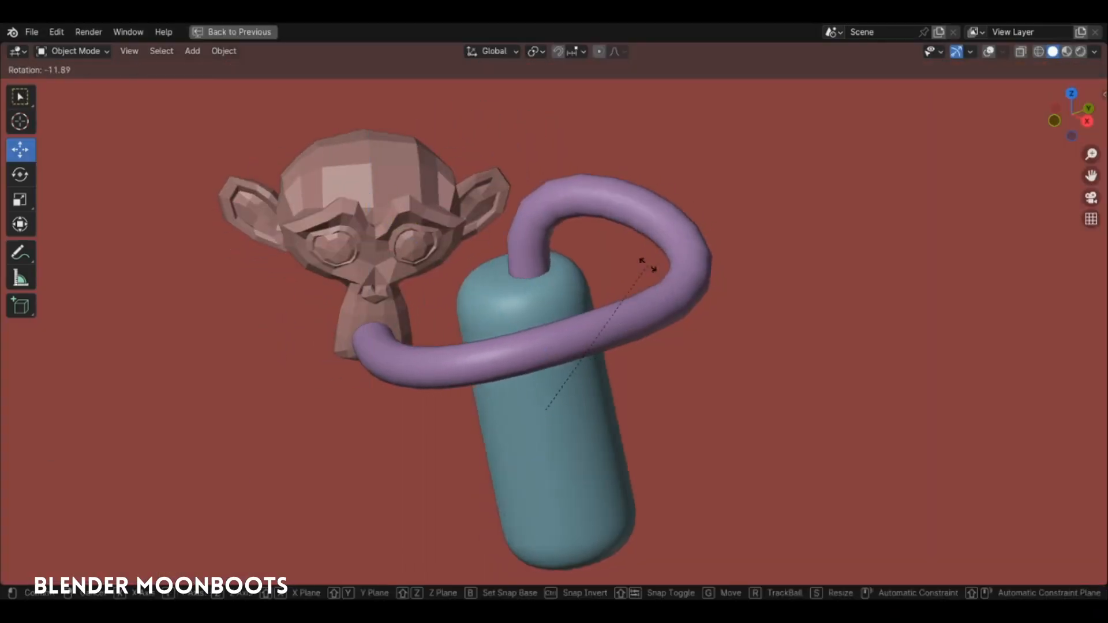